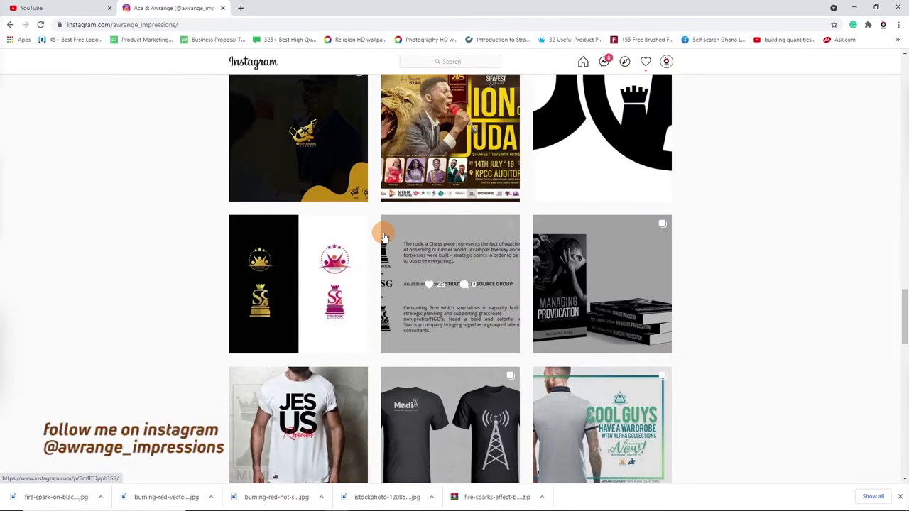
Briefly view the Lion of Judah flyer post in Instagram, then return to the grid.
scroll(384, 236, up, 2)
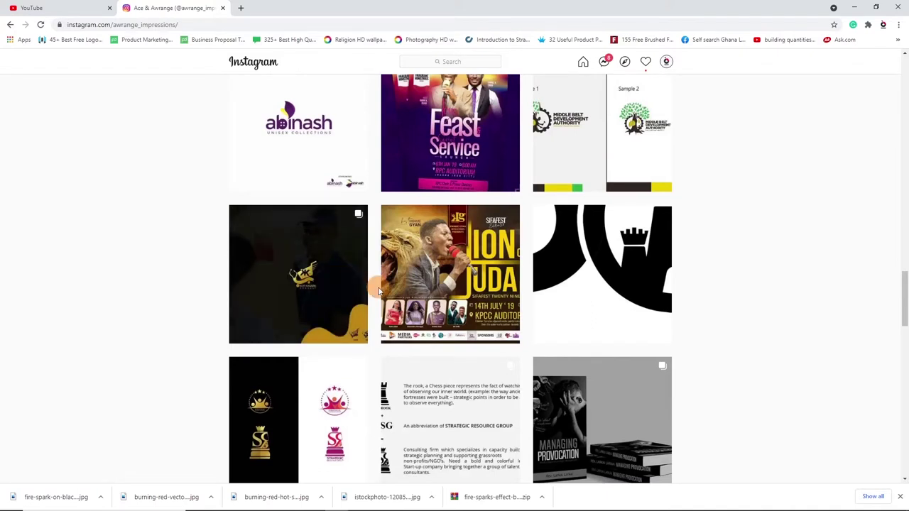
click(426, 257)
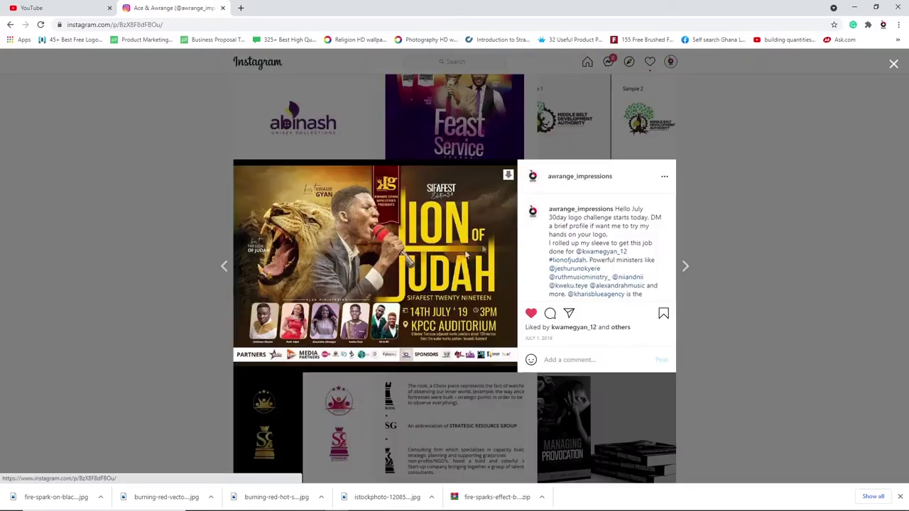
click(895, 66)
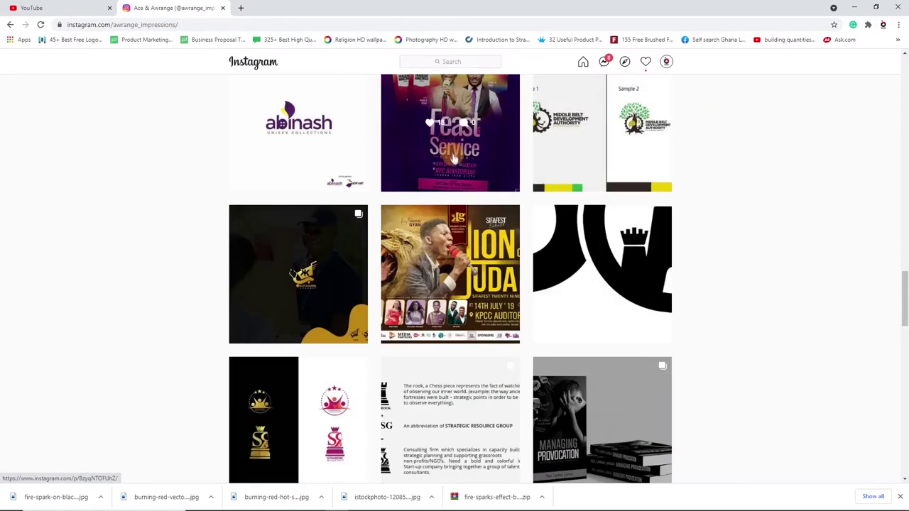
scroll(458, 159, up, 5)
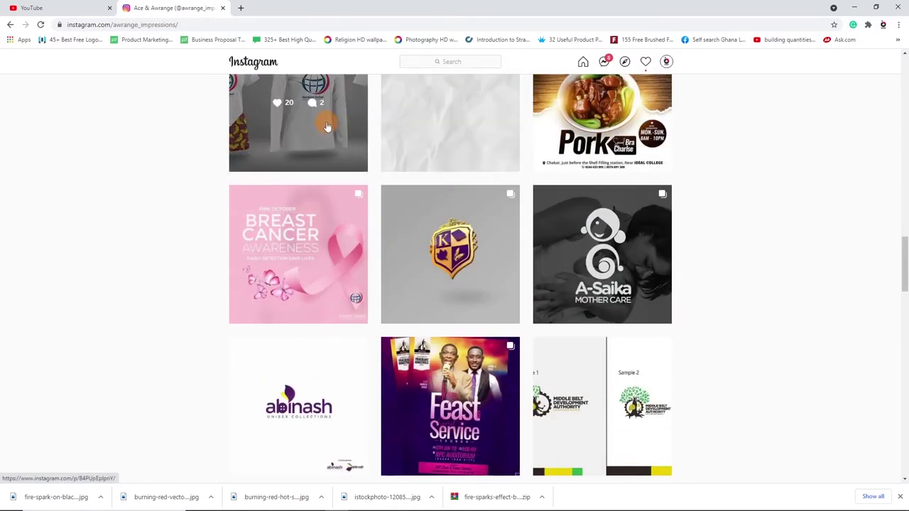
Open the other designer's Sifafest 21 flyer post via recent searches, then return to Photoshop.
click(455, 65)
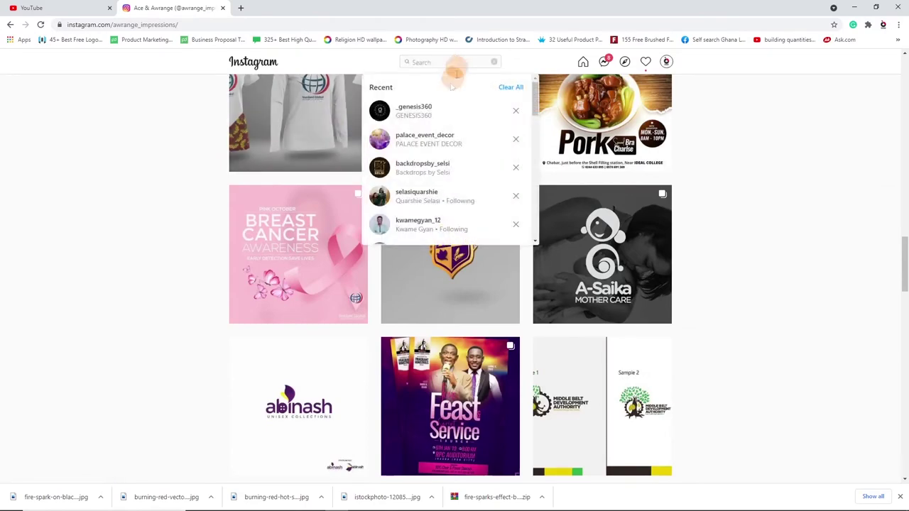
click(408, 110)
scroll(460, 207, down, 7)
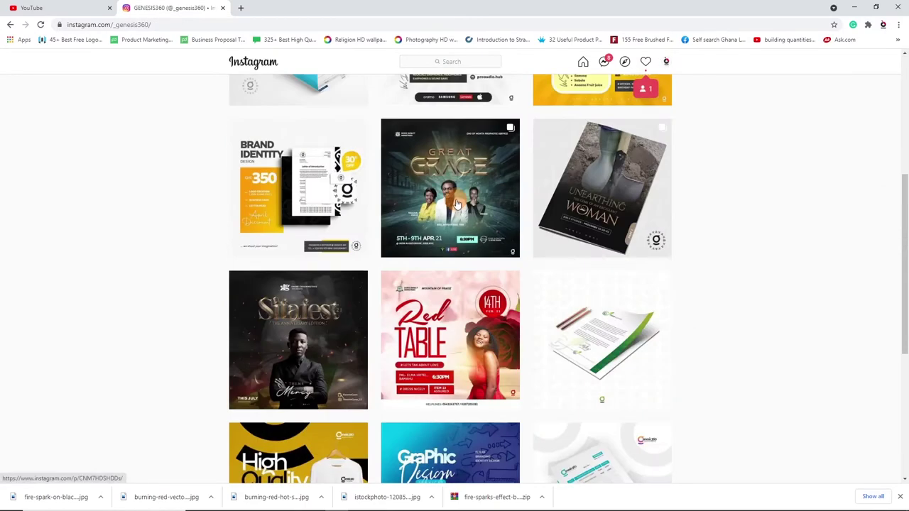
click(297, 110)
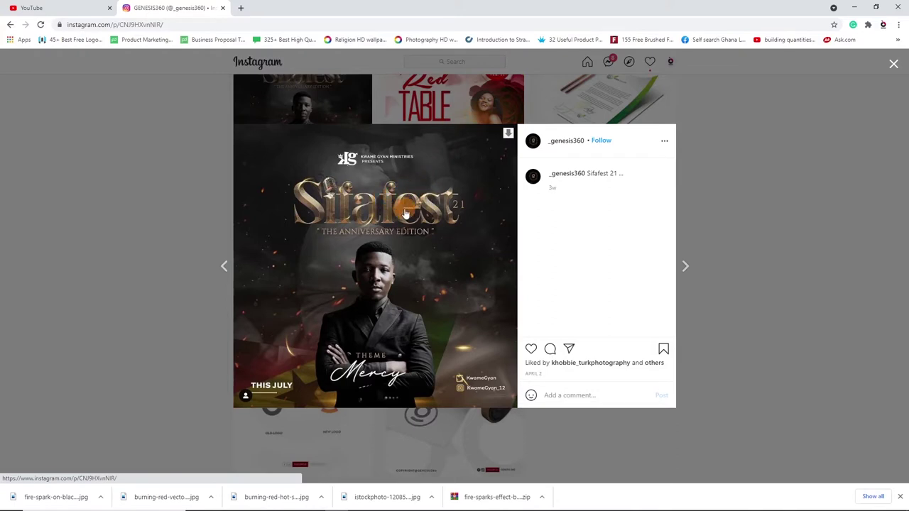
key(alt+Tab)
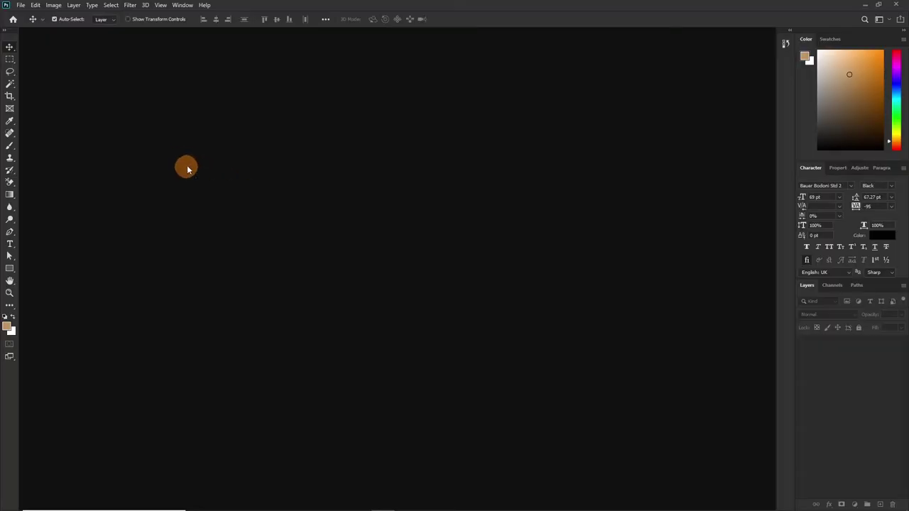
Create a white 5 × 5 inch, 300 ppi document named 'sifafest'.
click(20, 5)
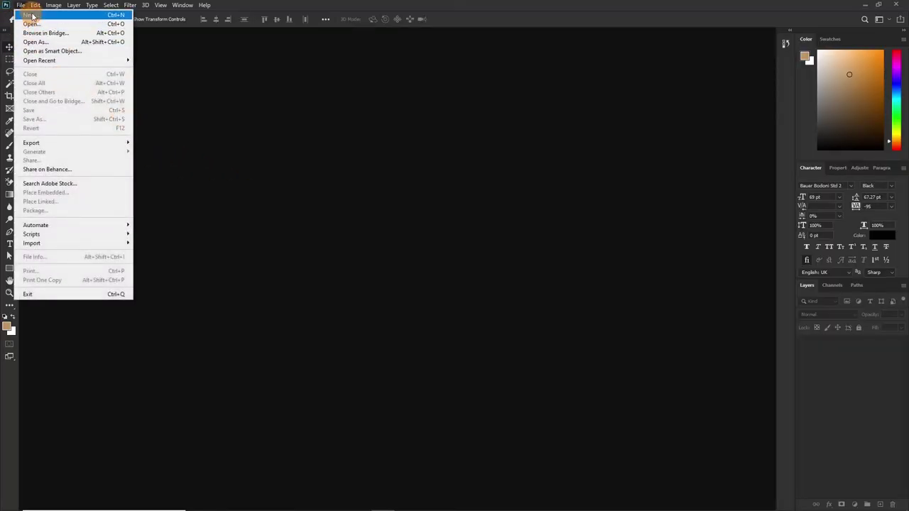
click(32, 15)
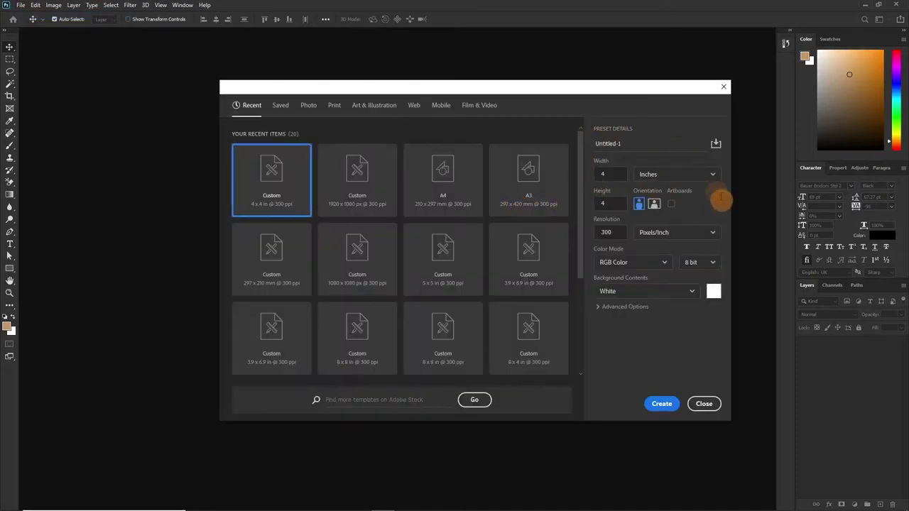
click(621, 143)
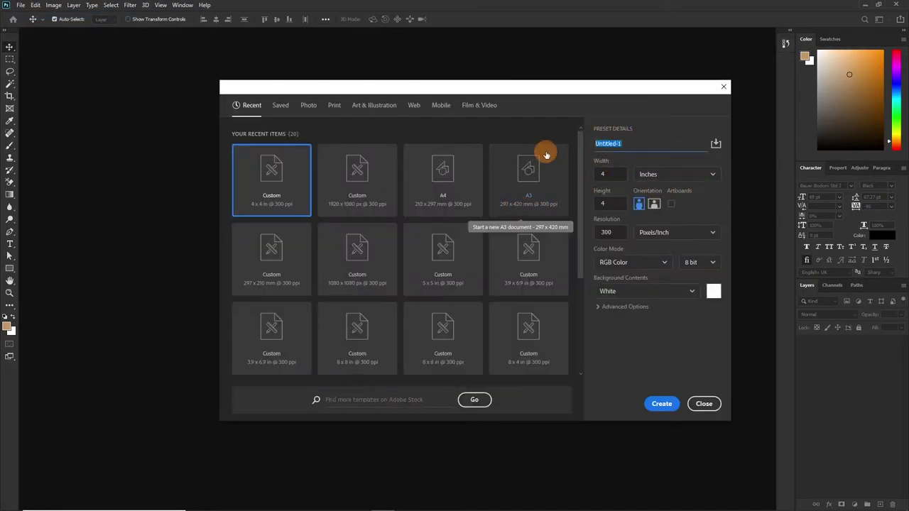
text(s)
key(BackSpace)
key(BackSpace)
key(BackSpace)
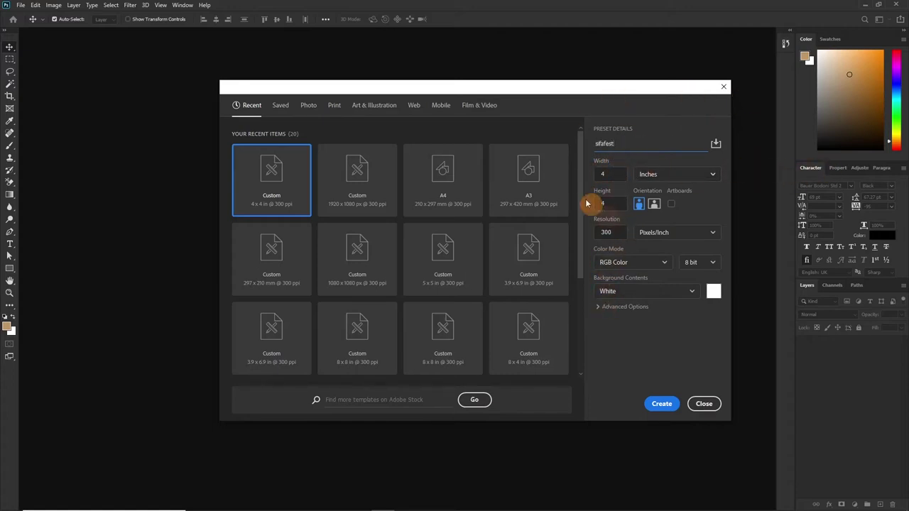
click(614, 177)
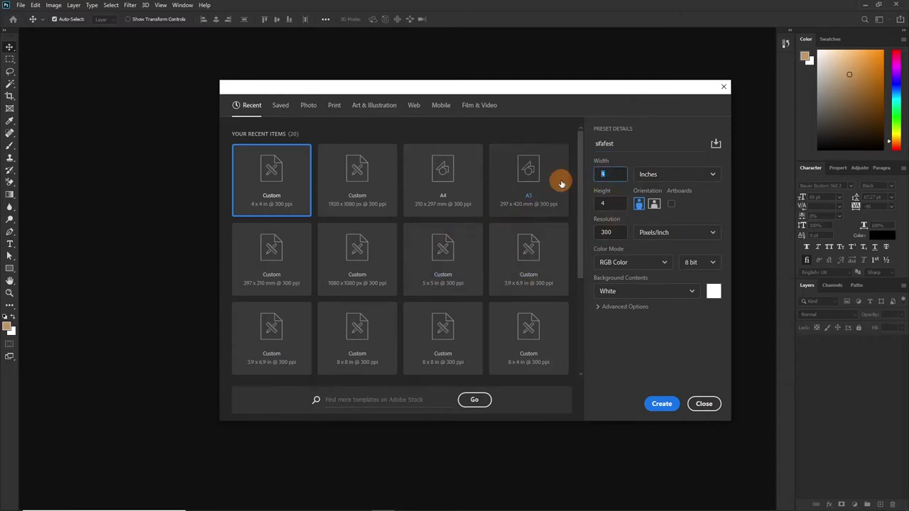
text(5)
key(Tab)
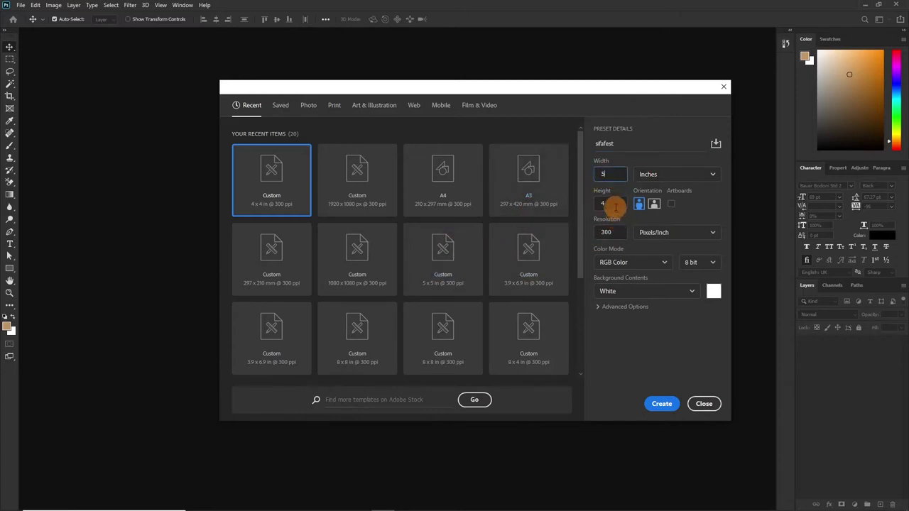
text(5)
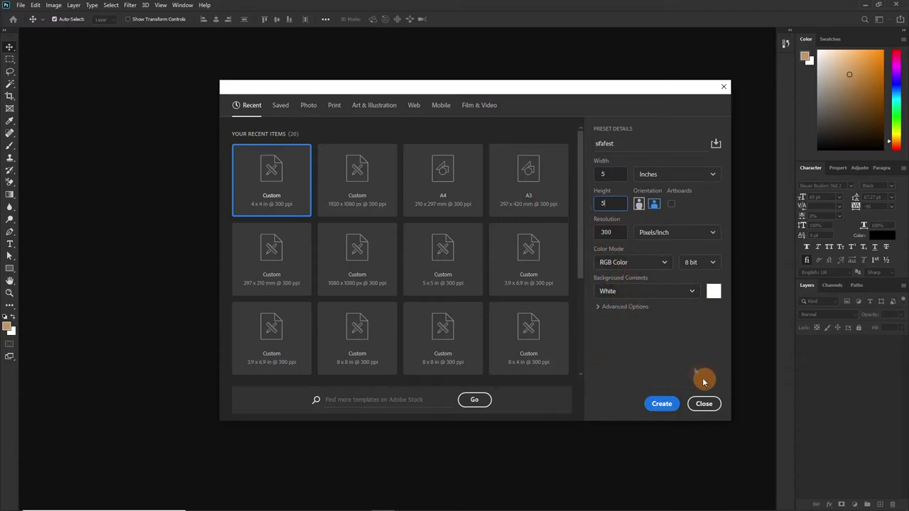
click(661, 404)
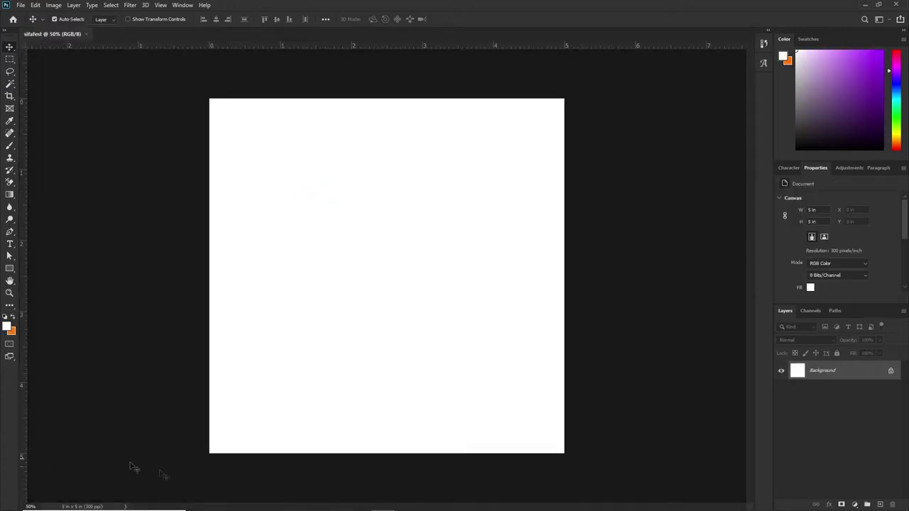
Drag the dark cracked-wall texture from SIFAFEST REDO into the document and stretch it edge to edge.
mouse_move(267, 502)
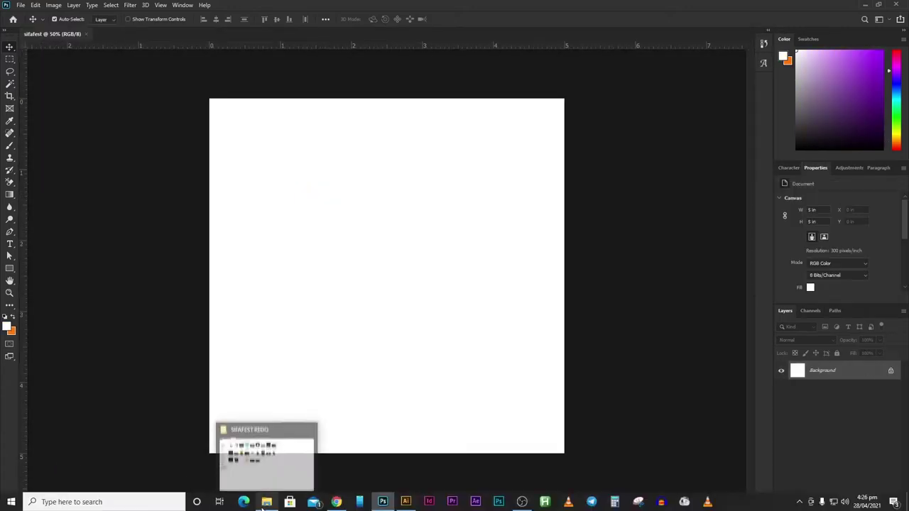
click(262, 472)
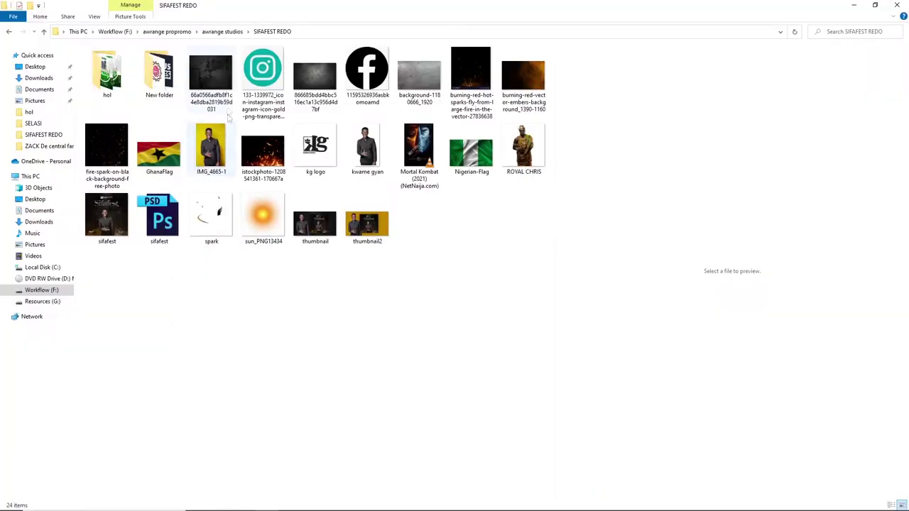
click(207, 71)
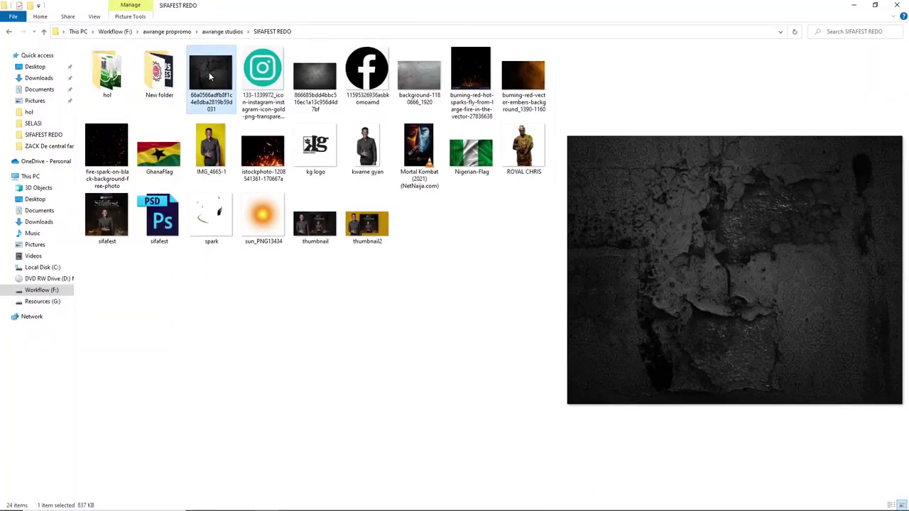
drag(210, 73, 402, 268)
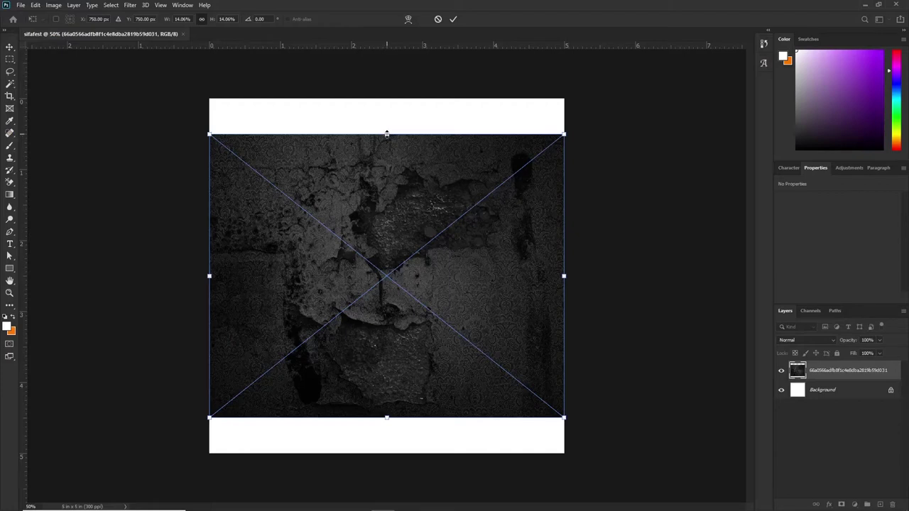
drag(387, 133, 386, 99)
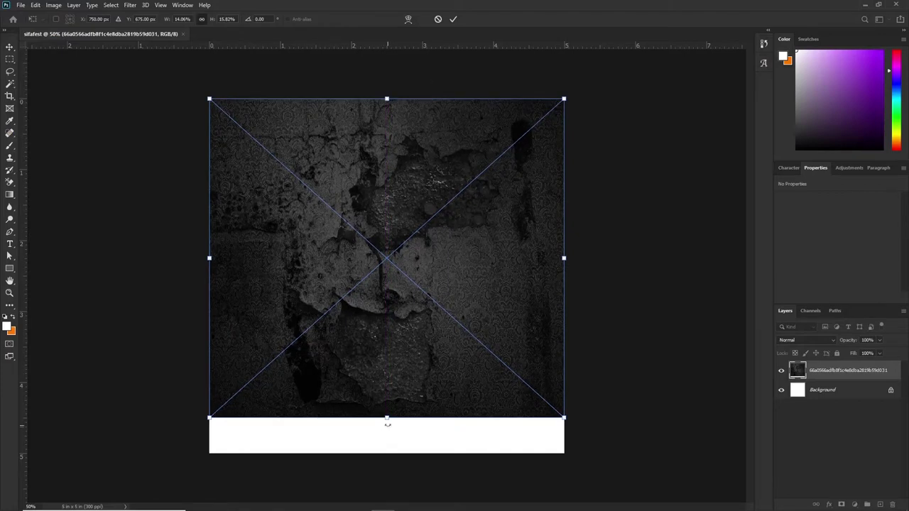
drag(388, 418, 387, 457)
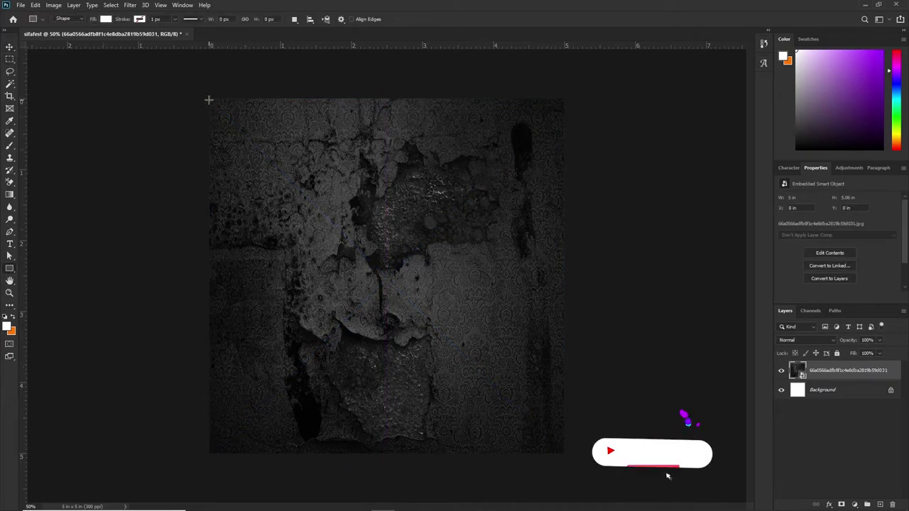
Draw a full-canvas rectangle filled with black (#000000).
drag(207, 94, 565, 455)
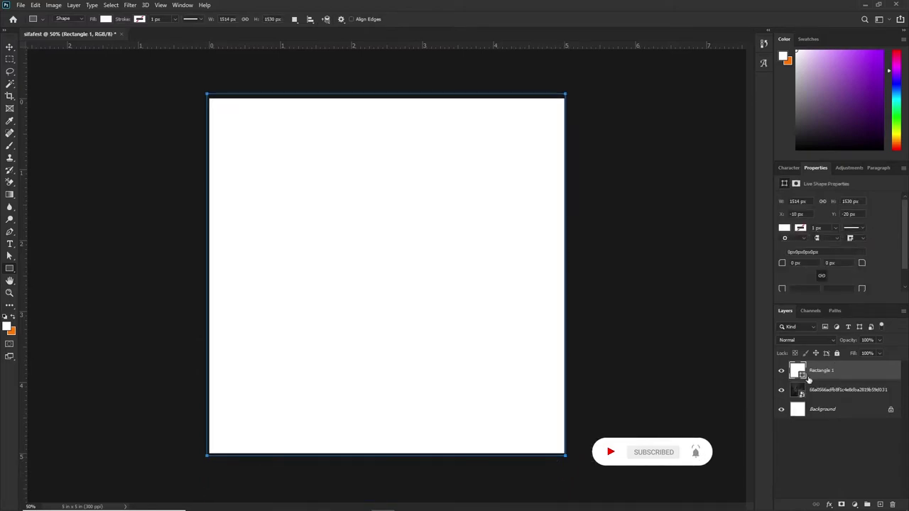
double_click(801, 376)
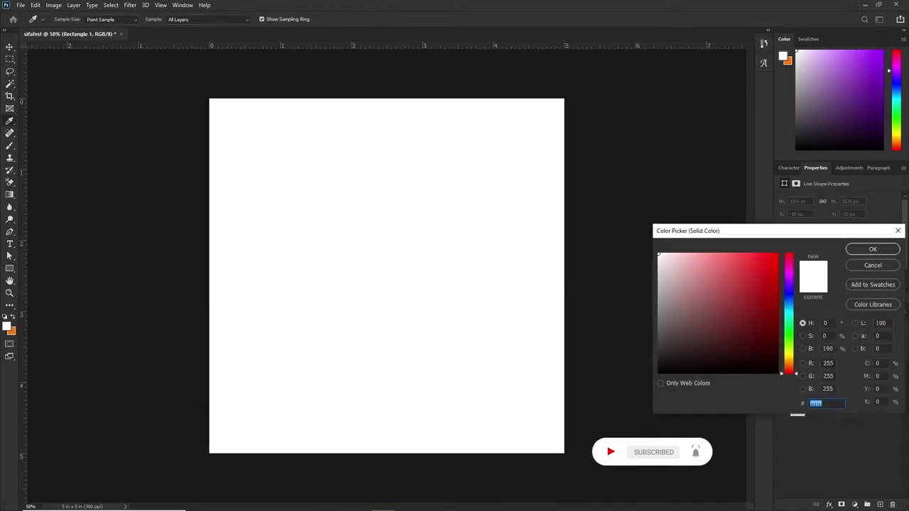
text(000000)
click(872, 249)
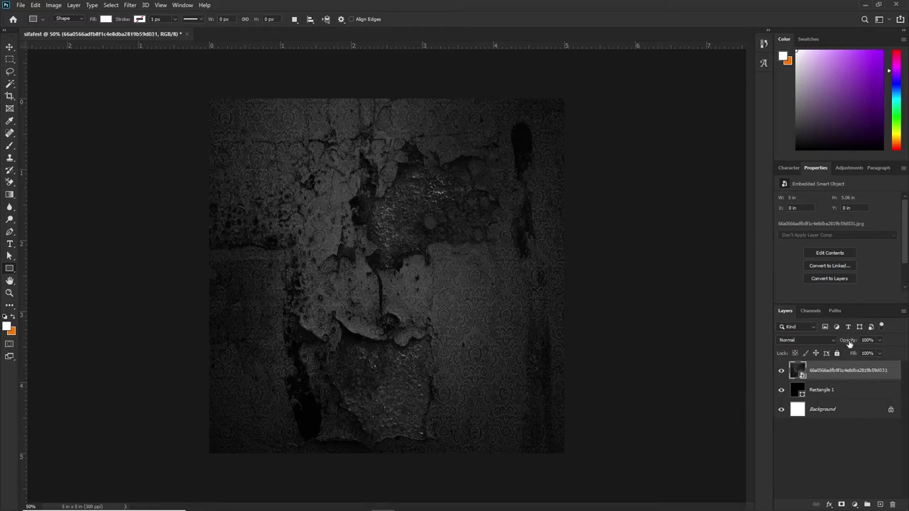
Lower the texture layer's opacity to 45%.
drag(841, 345, 826, 347)
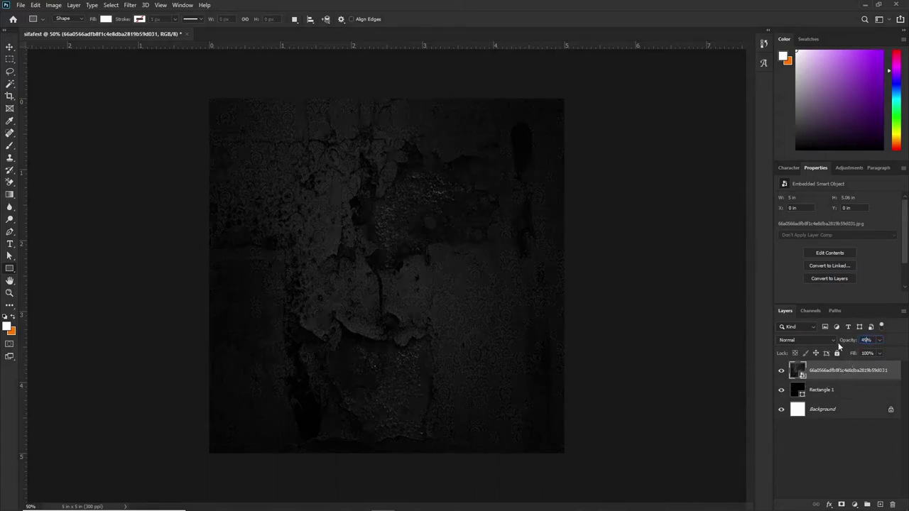
text(45)
key(Return)
Apply a Gaussian Blur of about 7.6 px to the texture layer.
click(129, 6)
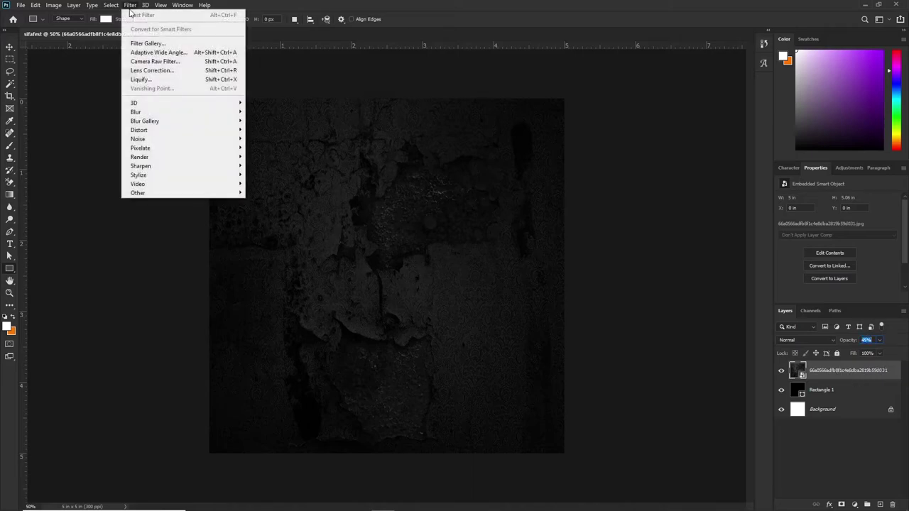
mouse_move(163, 113)
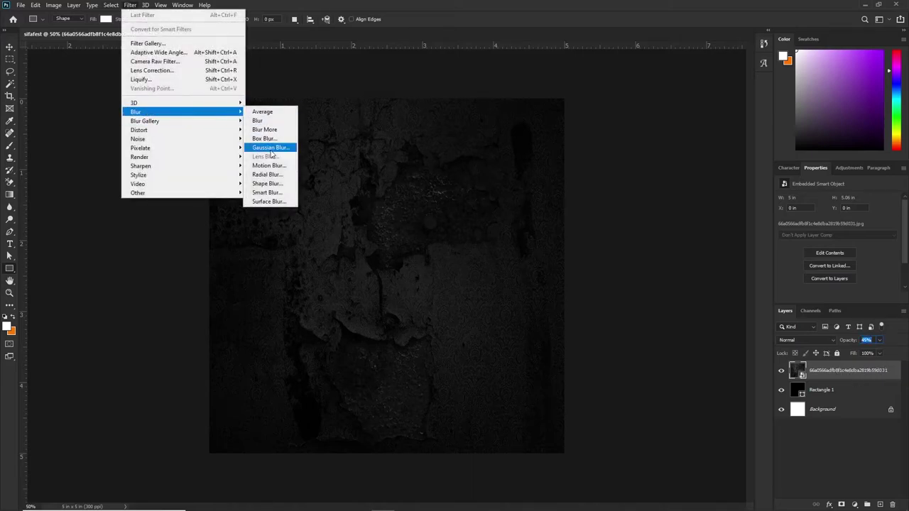
click(271, 148)
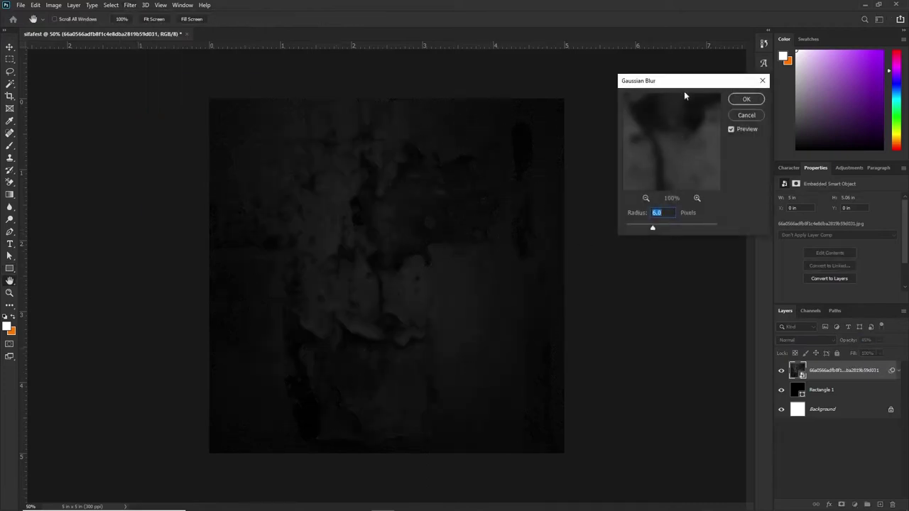
drag(654, 91, 604, 106)
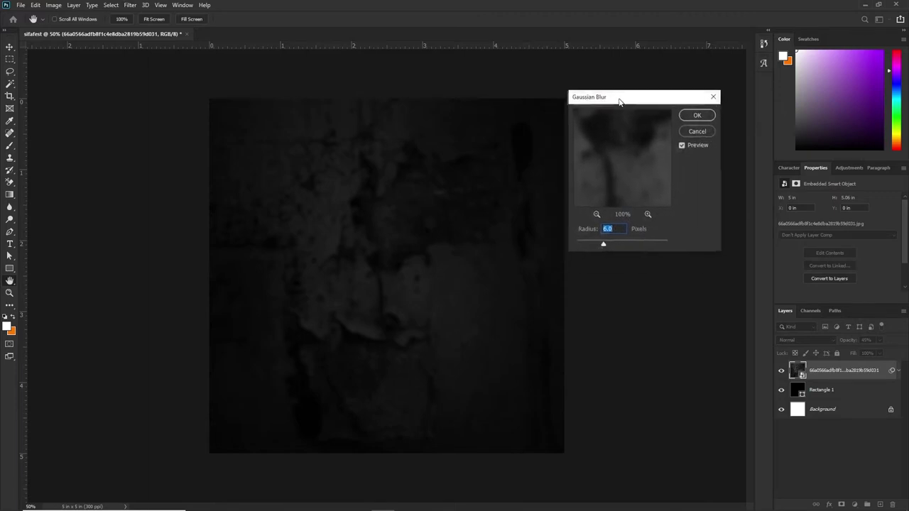
drag(599, 244, 601, 244)
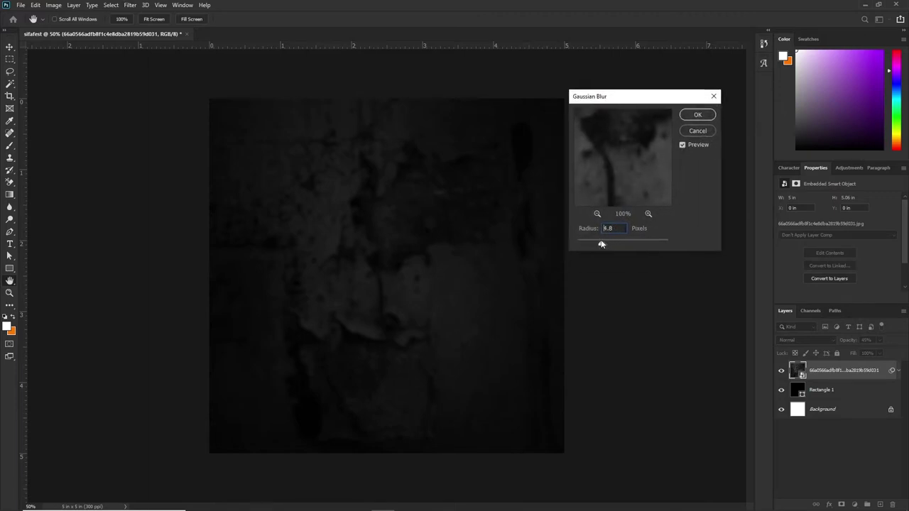
click(697, 116)
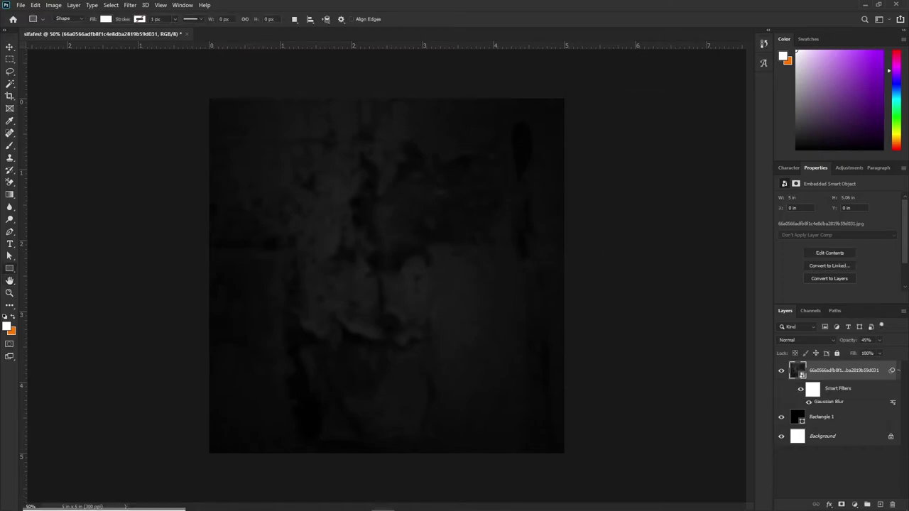
click(267, 502)
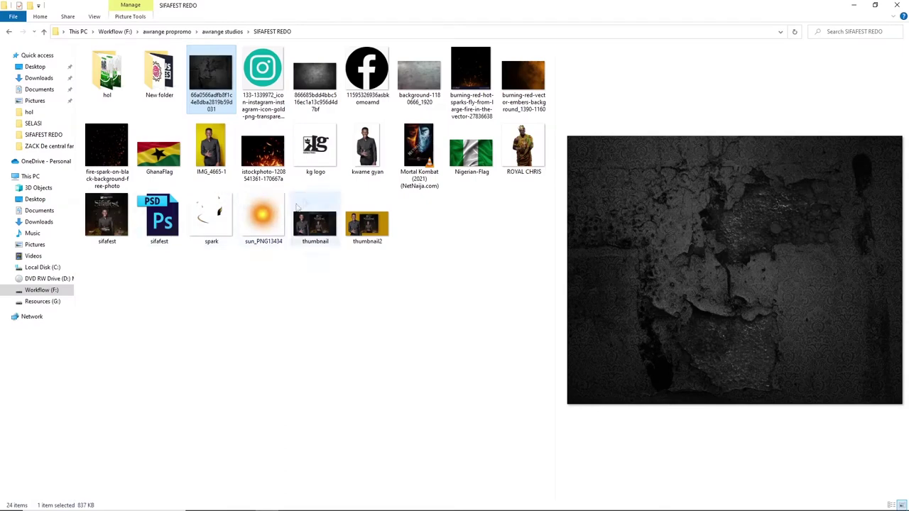
Place the burning-embers and fire-spark images above the texture and set the sparks to Screen.
click(517, 76)
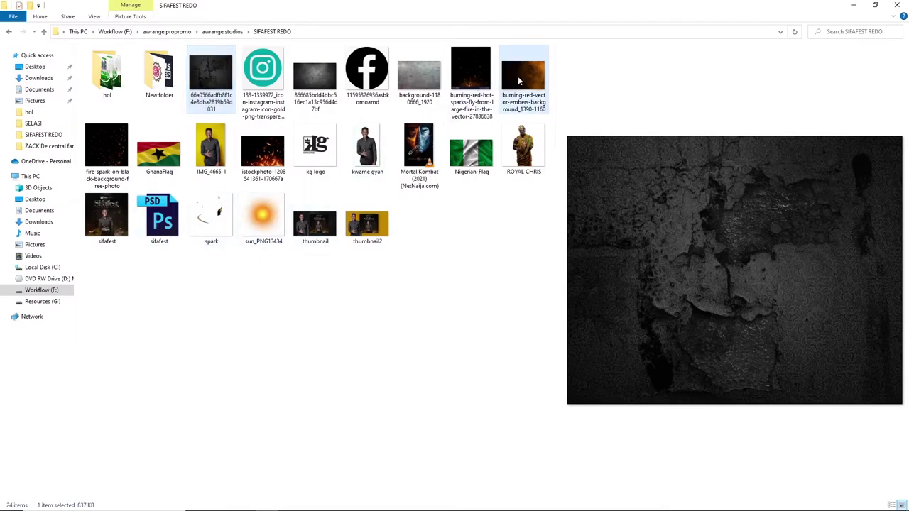
ctrl+click(116, 148)
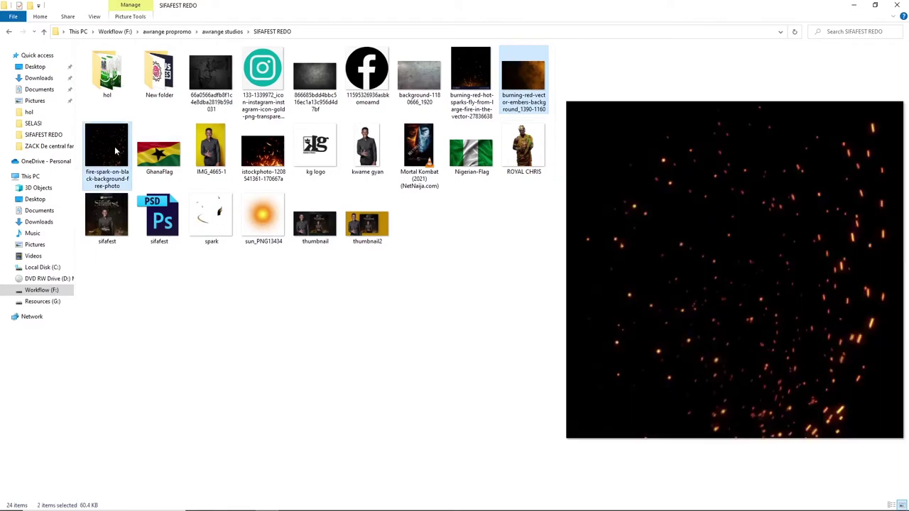
drag(112, 150, 406, 330)
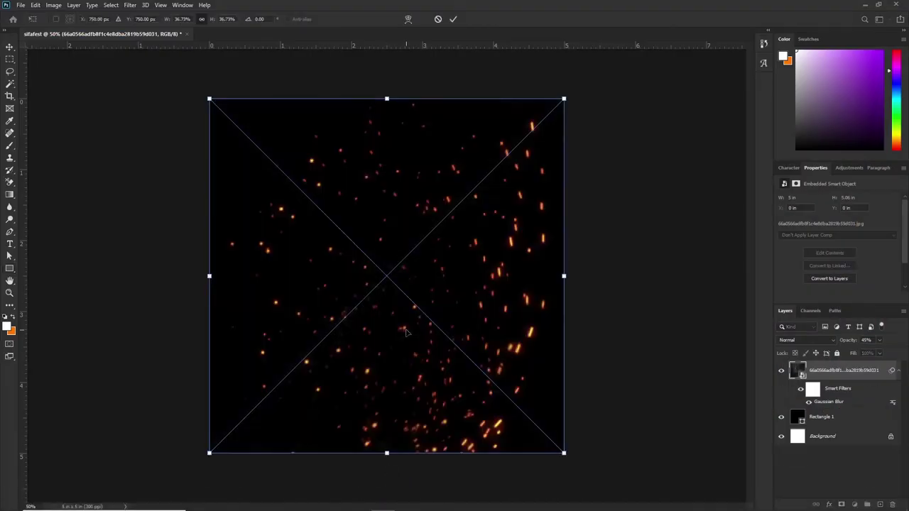
key(Return)
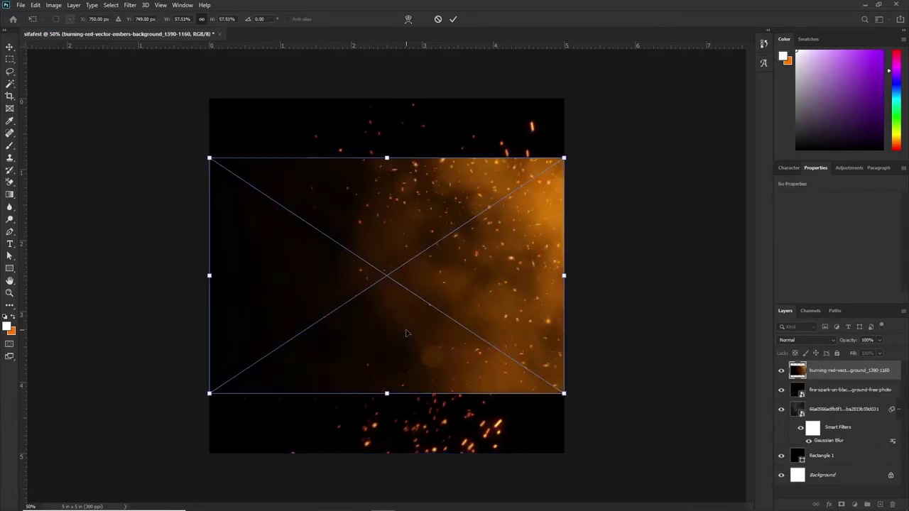
key(Return)
key(v)
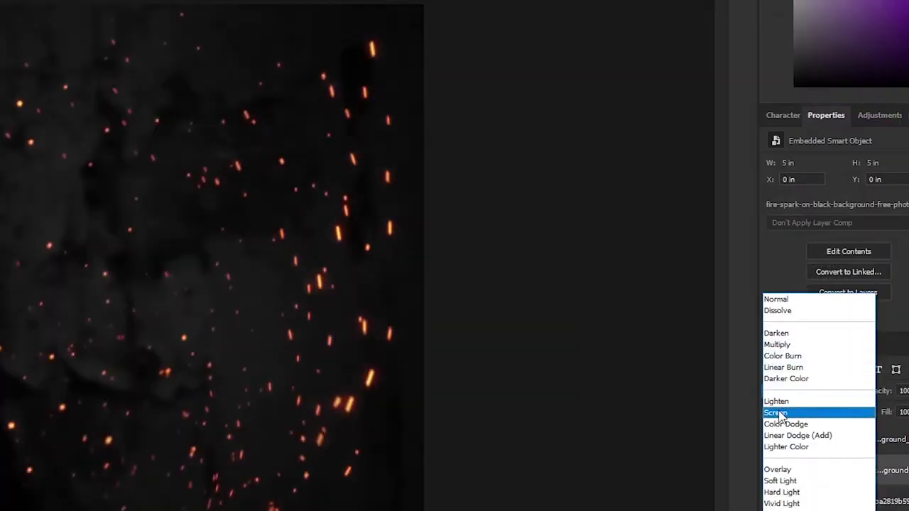
click(779, 414)
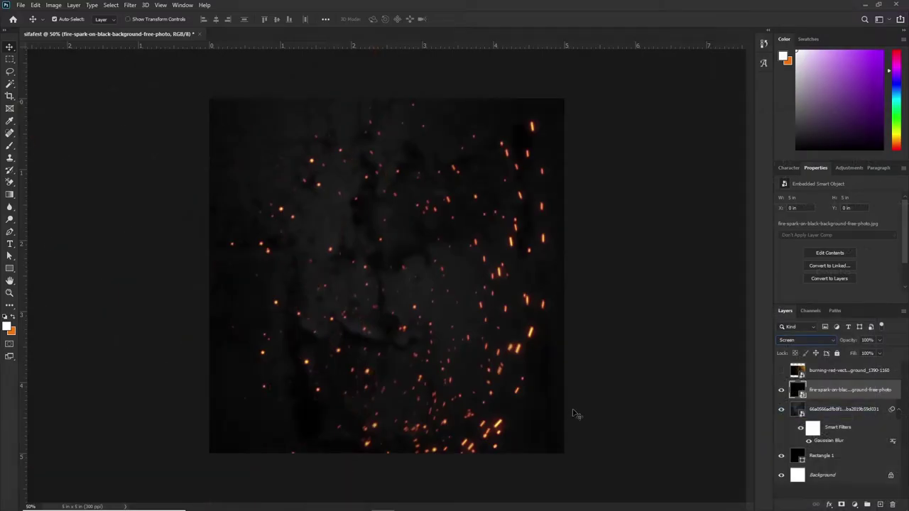
Scale the fire-spark layer up to about 7.277 in so it fills the square.
key(ctrl+t)
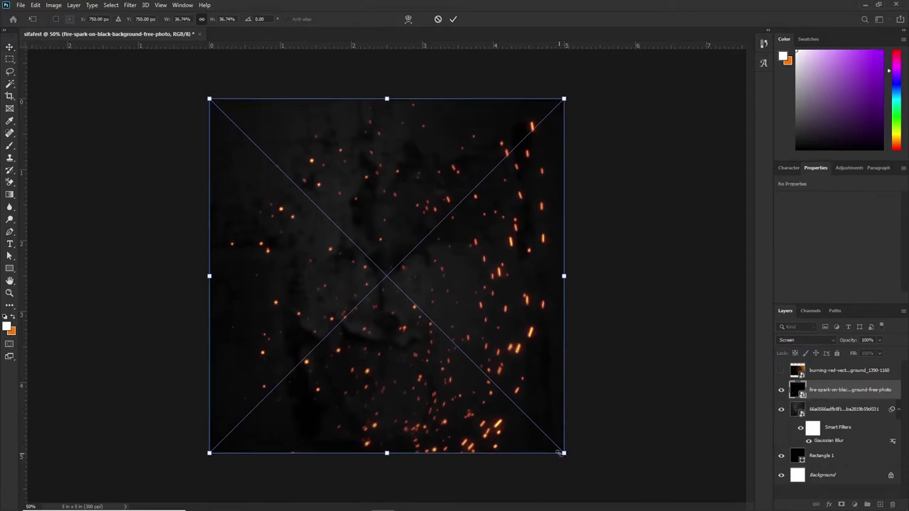
drag(565, 453, 710, 508)
key(Return)
key(ctrl+minus)
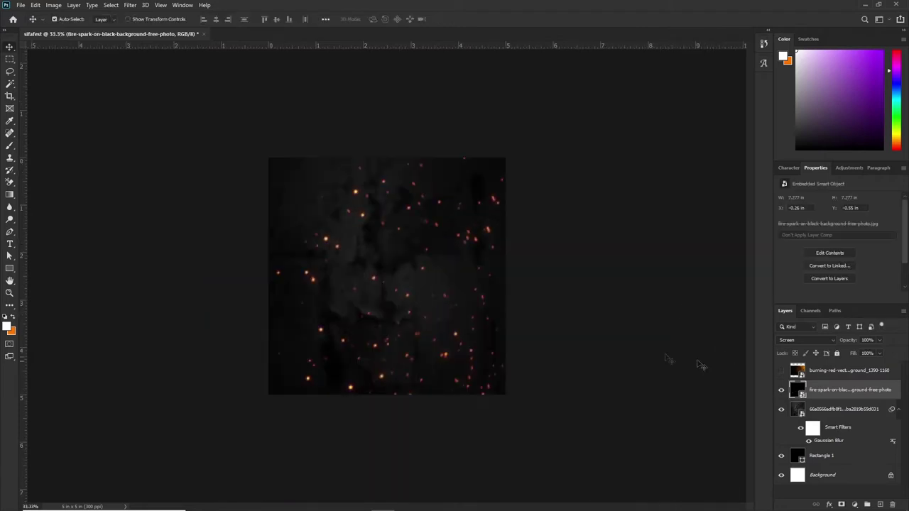
Make the burning-embers layer visible again and select it.
click(780, 371)
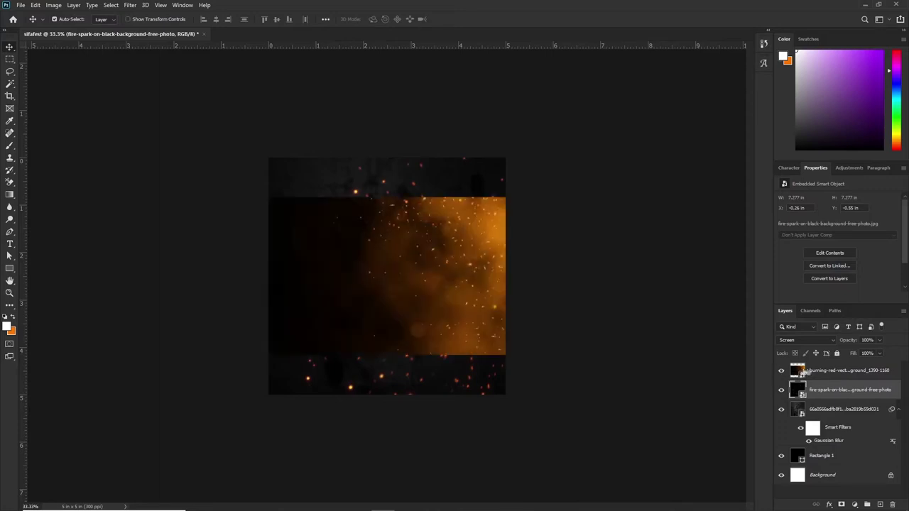
click(813, 370)
click(805, 340)
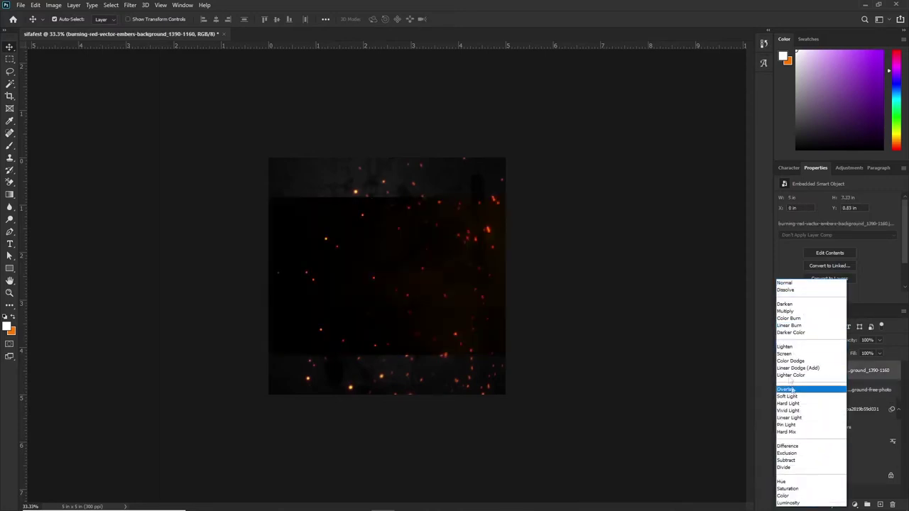
Set the embers layer to Screen and rotate it about 48.8°.
click(786, 355)
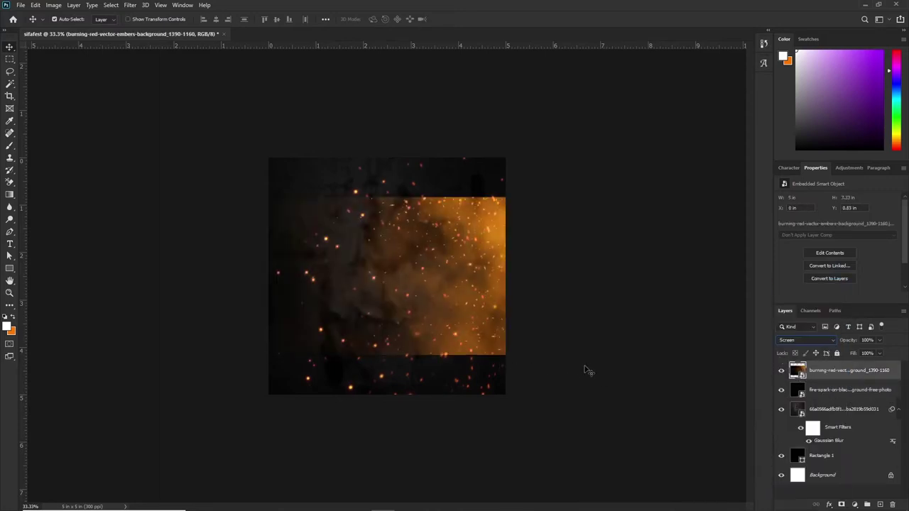
key(ctrl)
key(ctrl+t)
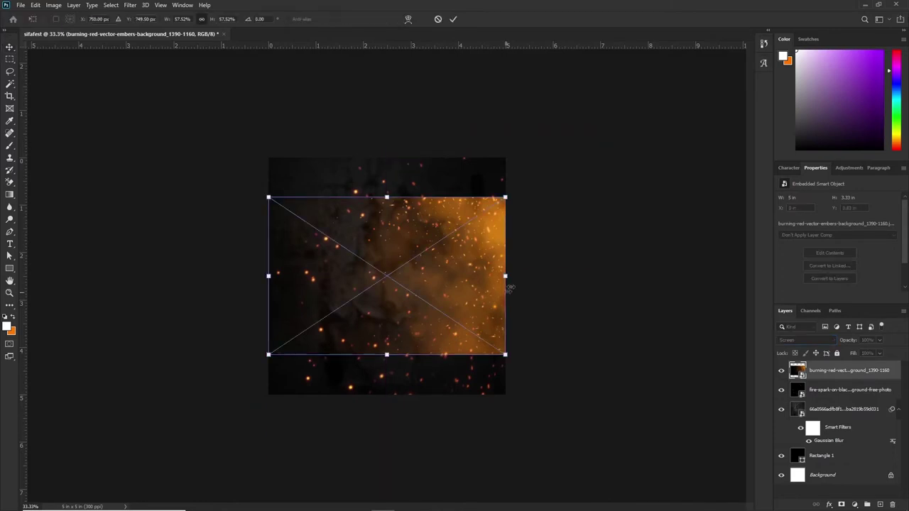
drag(531, 266, 633, 388)
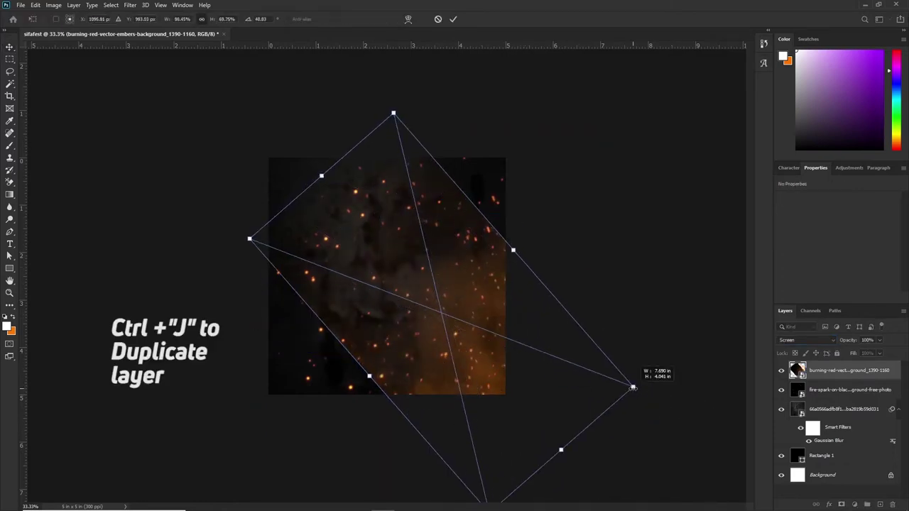
key(Return)
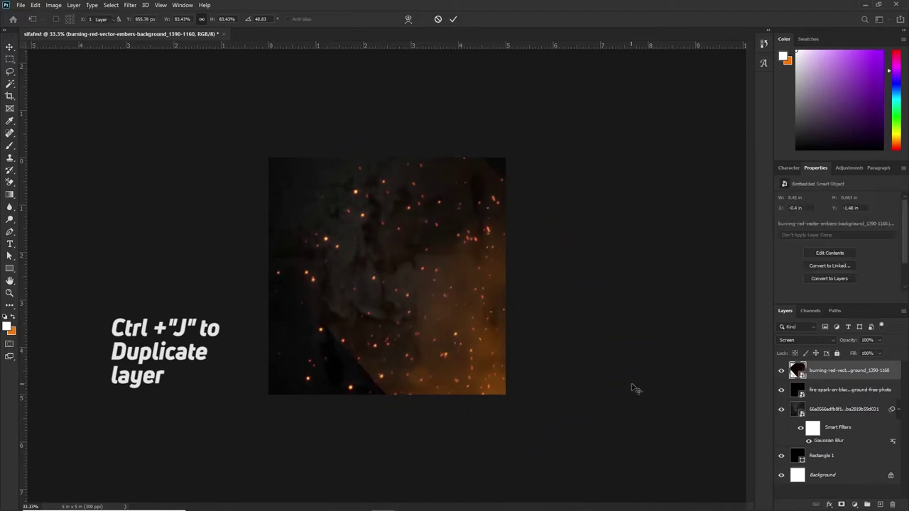
Duplicate the embers layer, flip the copy horizontally, and move it left.
key(ctrl+j)
click(34, 5)
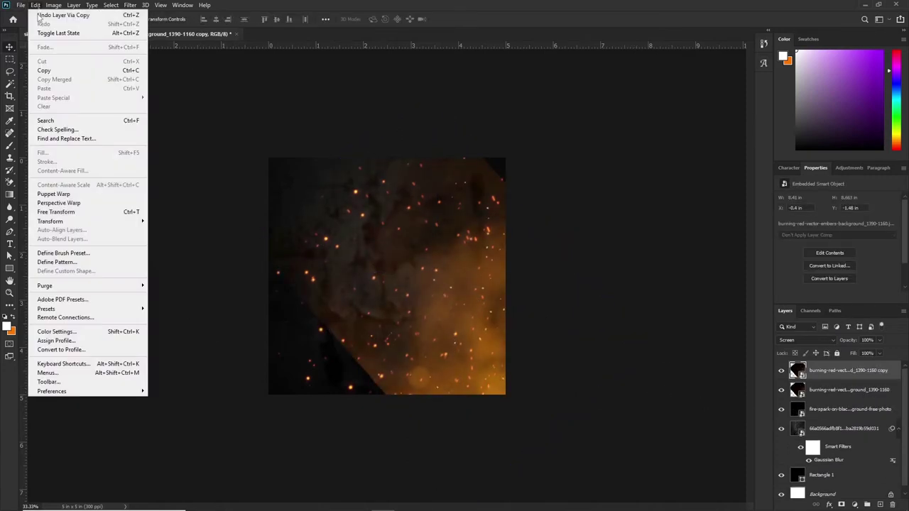
mouse_move(94, 222)
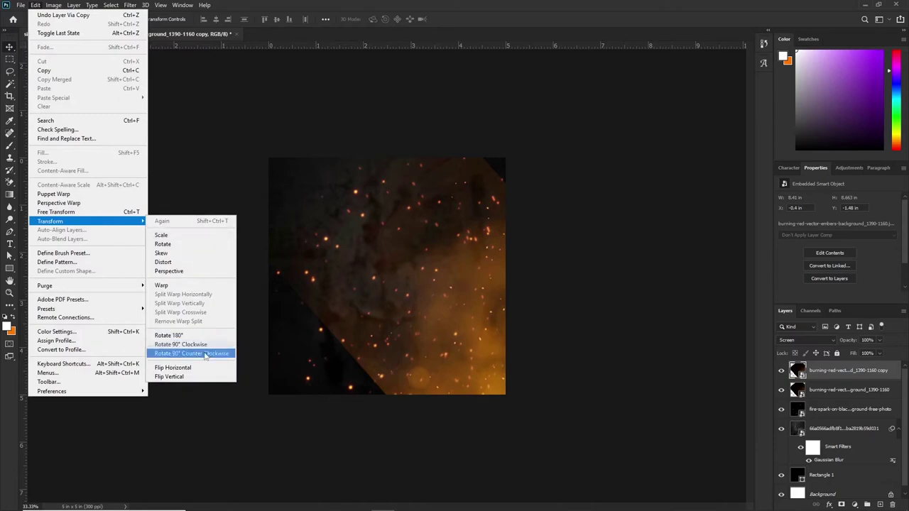
click(176, 367)
drag(428, 333, 246, 334)
Rotate, shrink and reposition both embers layers so the glow fills the bottom.
key(ctrl+t)
drag(748, 387, 585, 245)
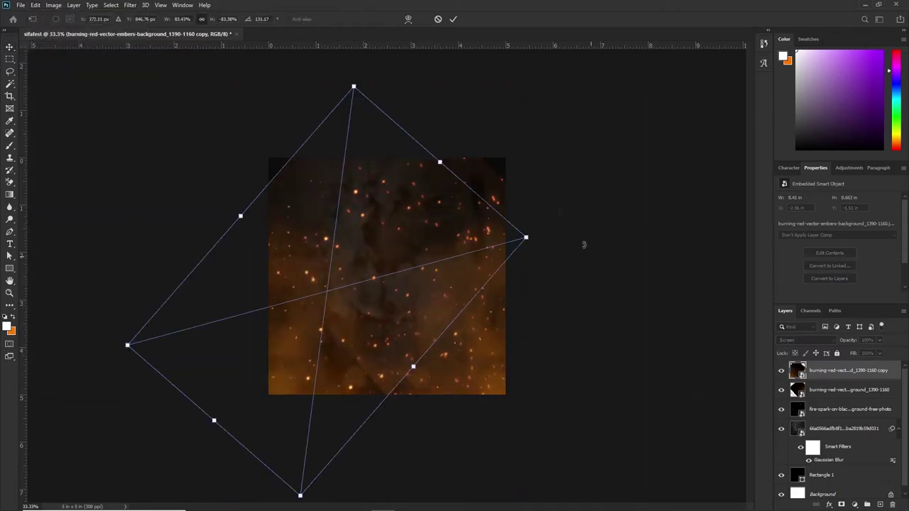
drag(523, 237, 362, 341)
key(Return)
click(474, 358)
key(ctrl+t)
drag(511, 426, 661, 355)
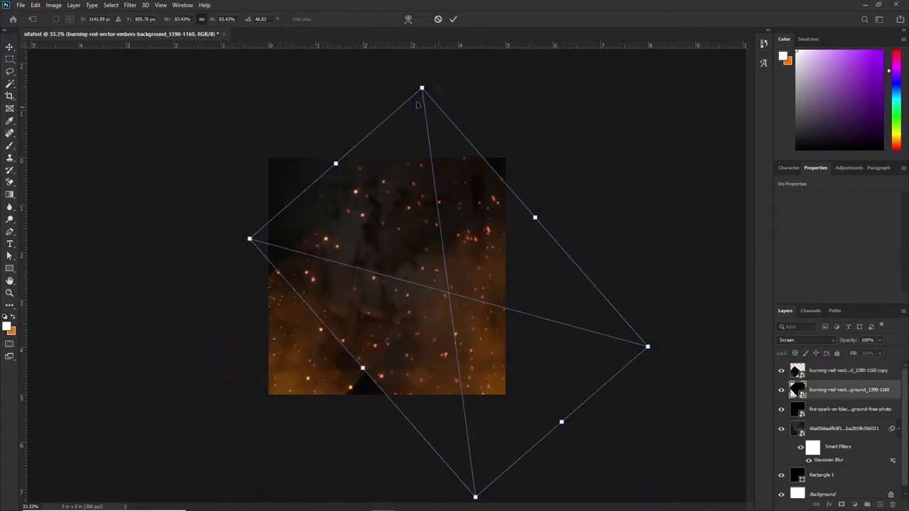
drag(420, 87, 443, 243)
key(Return)
click(130, 5)
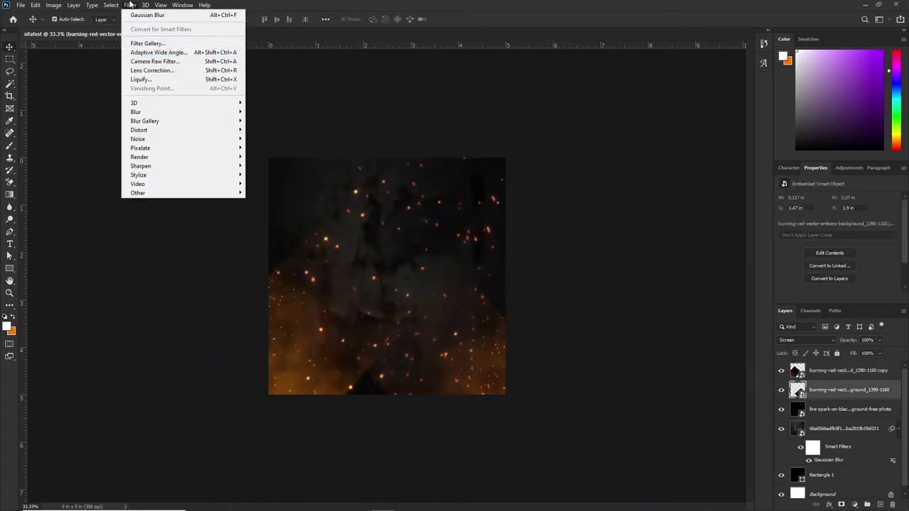
Apply a heavy Gaussian Blur of about 81 px to the original embers layer.
mouse_move(135, 114)
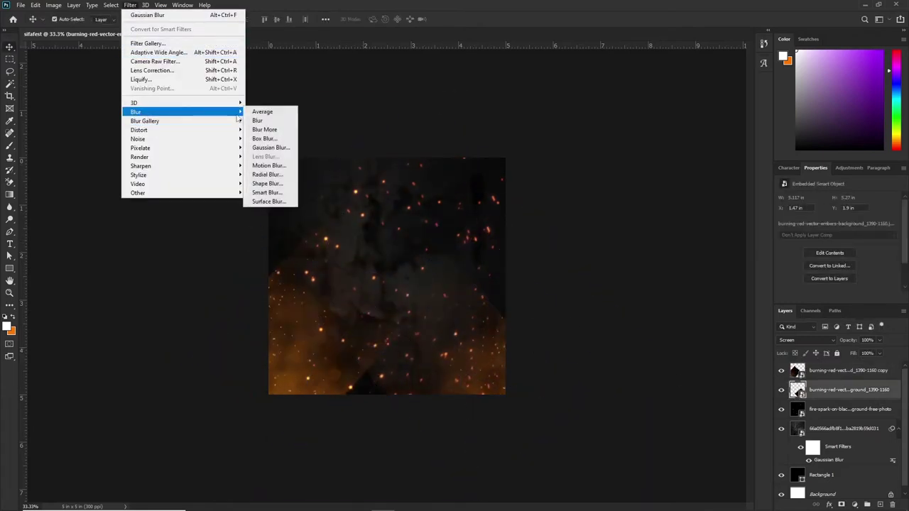
click(274, 149)
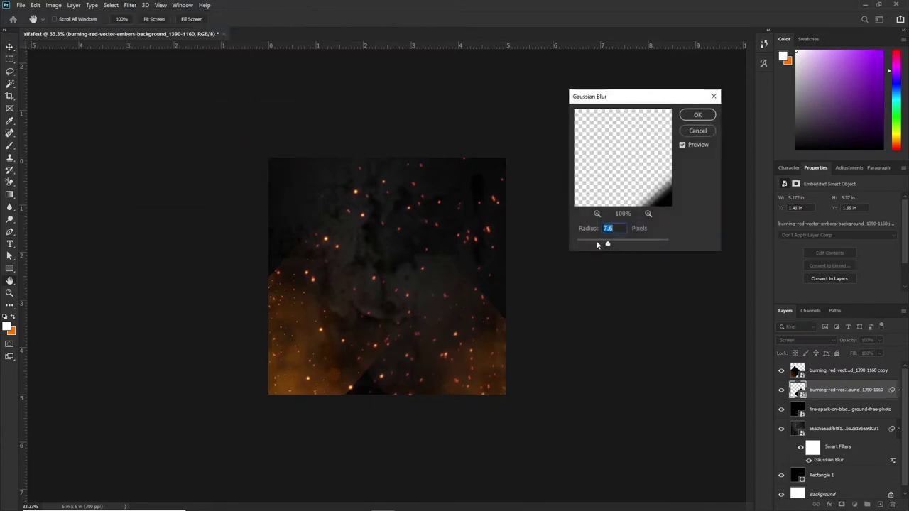
drag(606, 245, 636, 245)
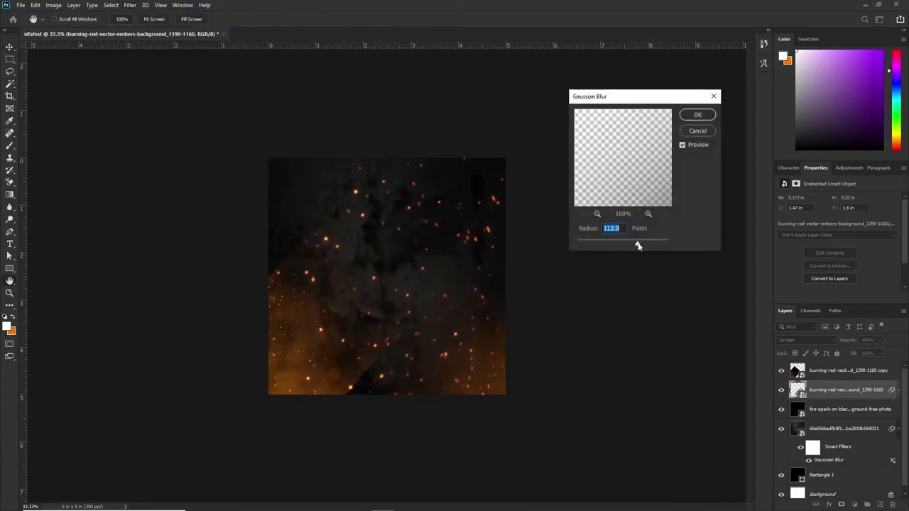
drag(636, 245, 627, 244)
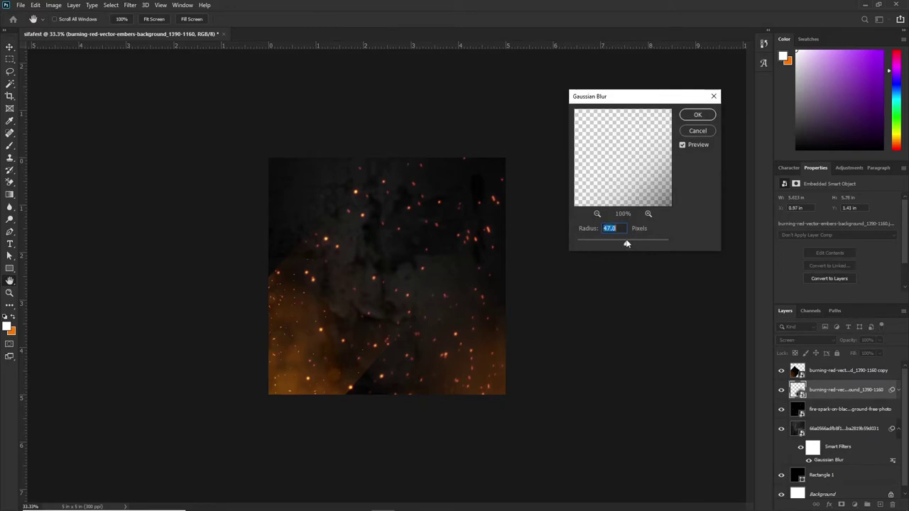
click(697, 114)
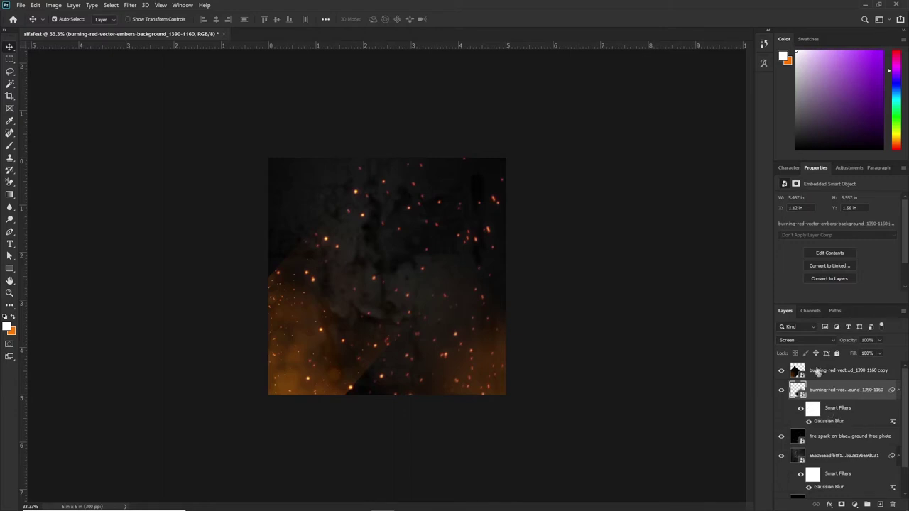
Reapply the same Gaussian Blur to the embers copy layer.
click(816, 373)
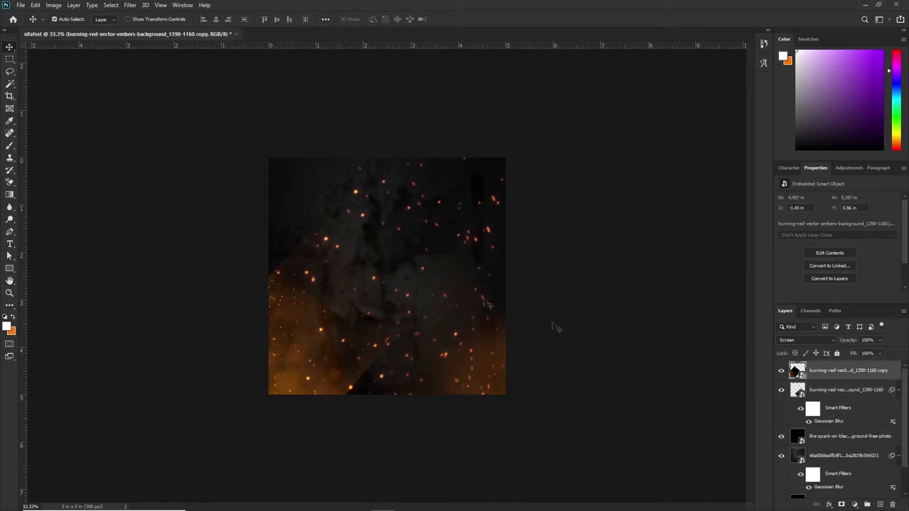
click(128, 6)
click(137, 16)
key(Return)
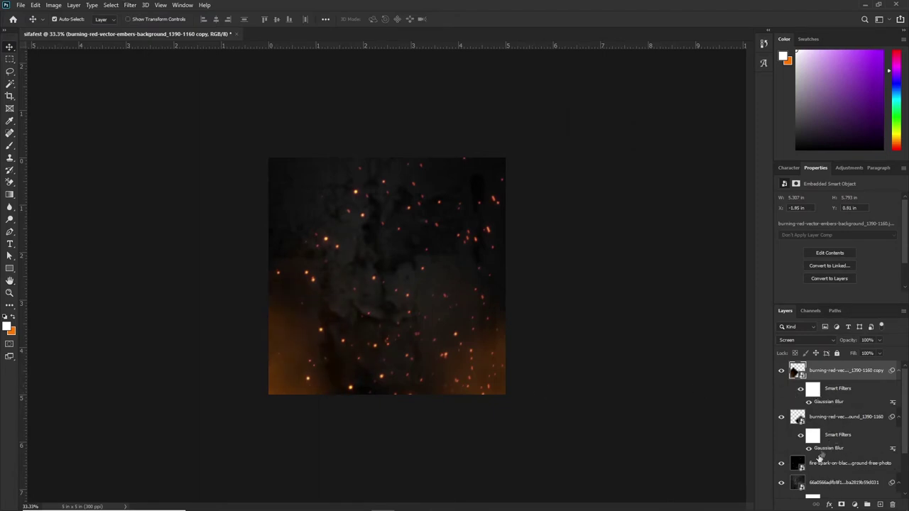
Dim the sparks to about 46% opacity and group the background layers down to Rectangle 1.
click(827, 463)
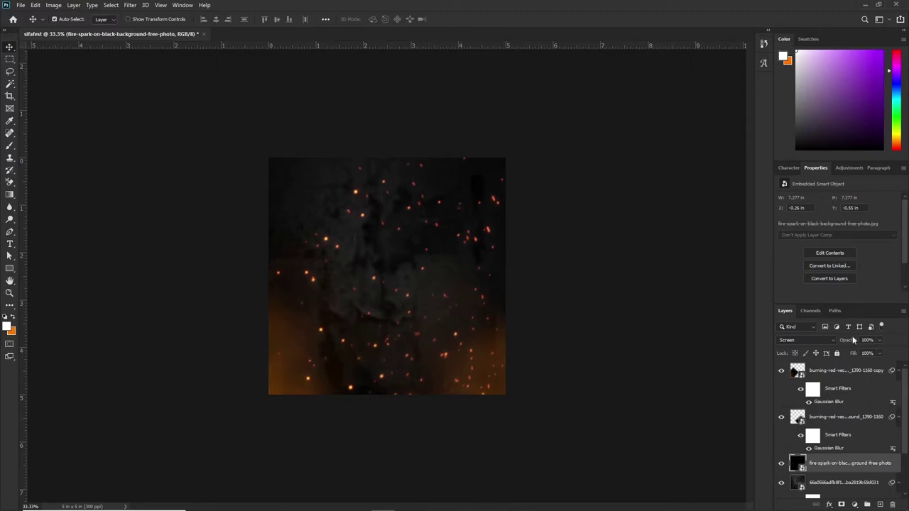
drag(851, 339, 813, 359)
click(829, 376)
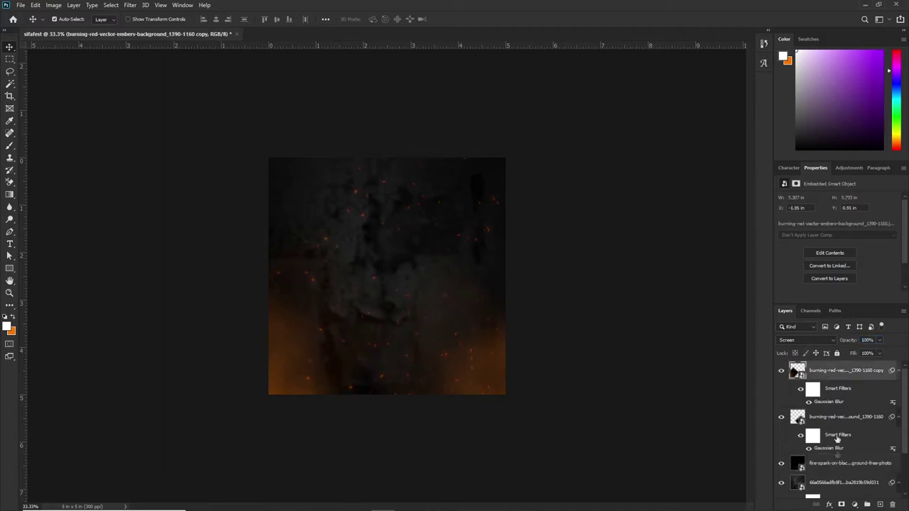
shift+click(828, 483)
scroll(812, 462, down, 2)
click(817, 469)
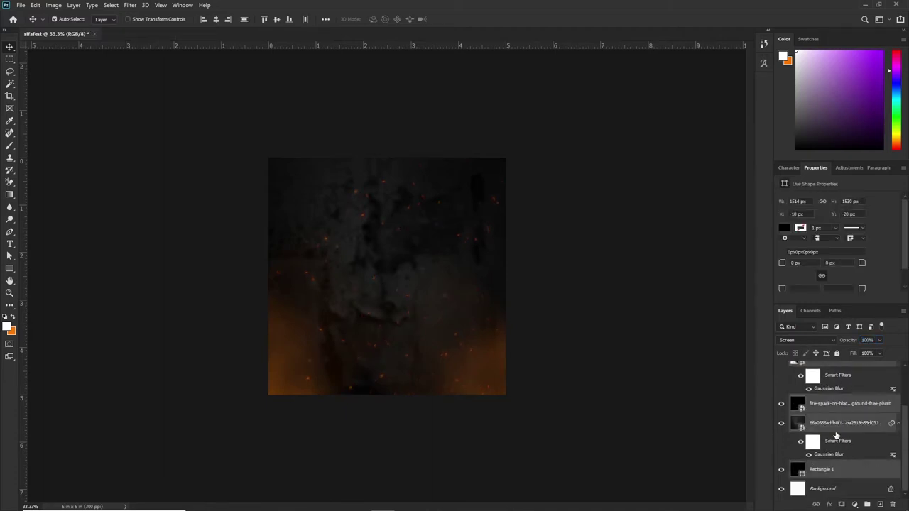
key(ctrl+g)
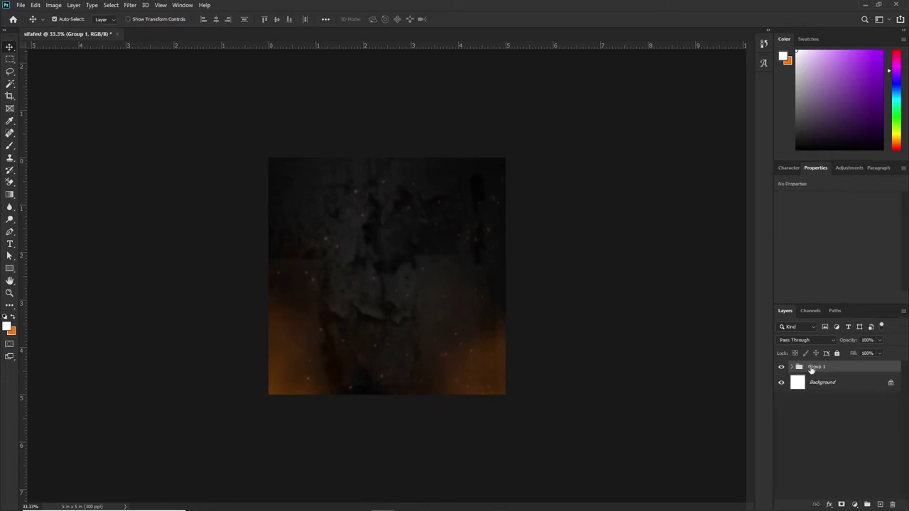
Rename the new group 'background'.
double_click(813, 367)
text(ba)
text(ckground)
key(Return)
key(ctrl+plus)
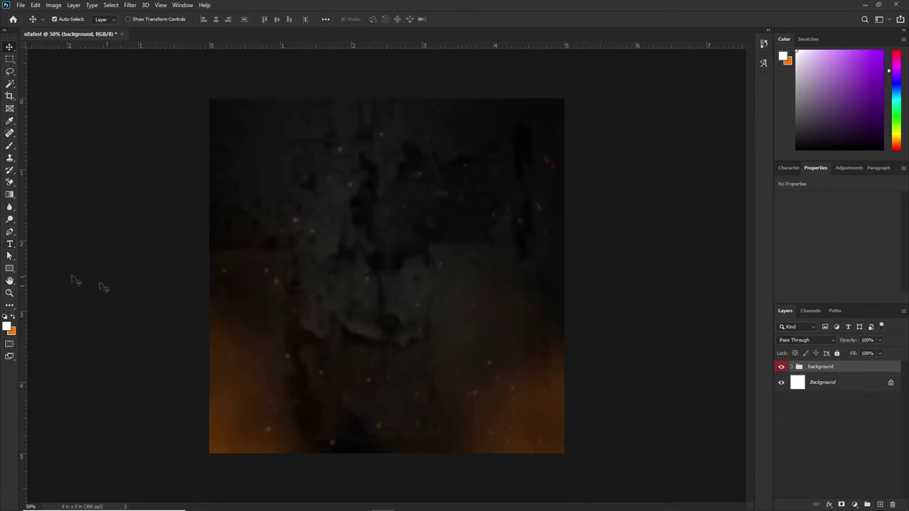
Type the Sifafest title near the top of the canvas and set it in Elsie at 62 pt.
click(9, 244)
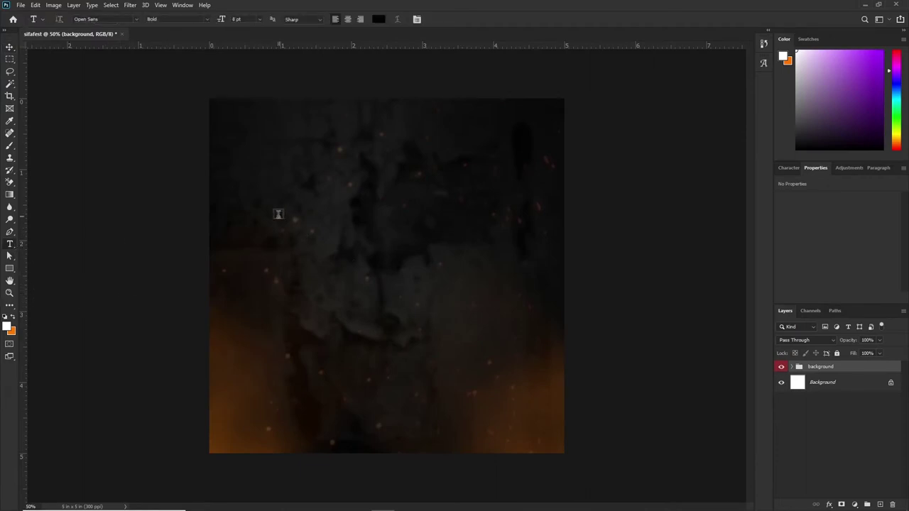
click(295, 194)
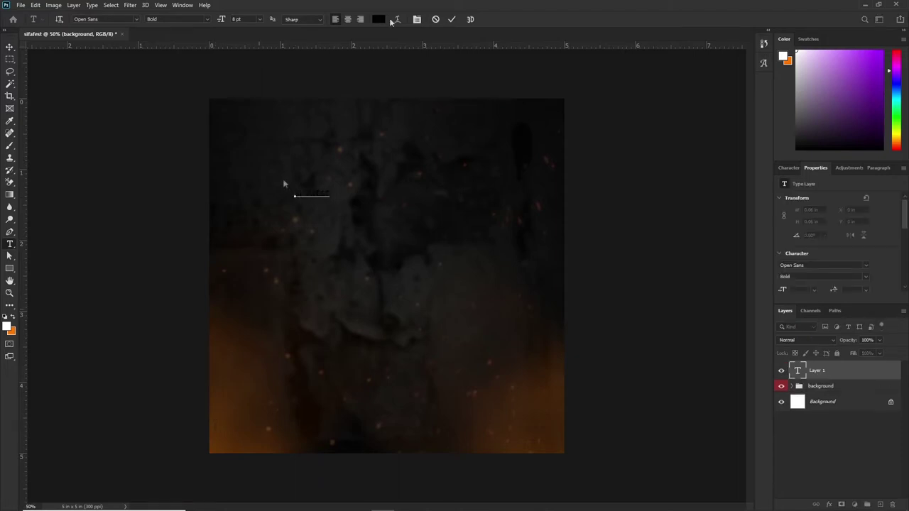
click(451, 19)
click(788, 168)
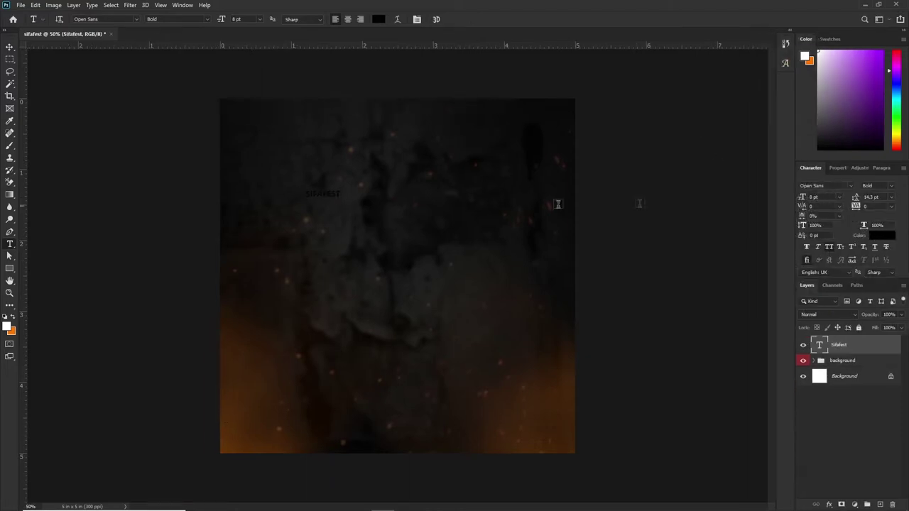
click(835, 186)
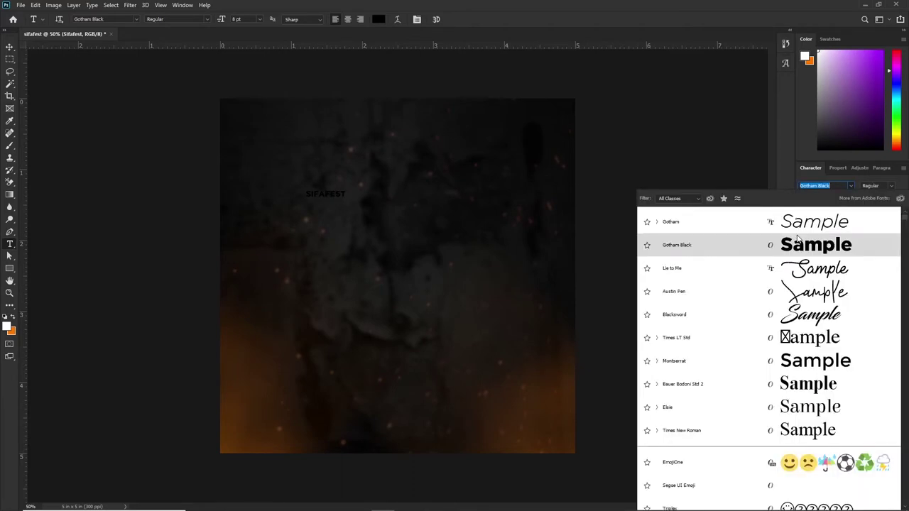
click(793, 403)
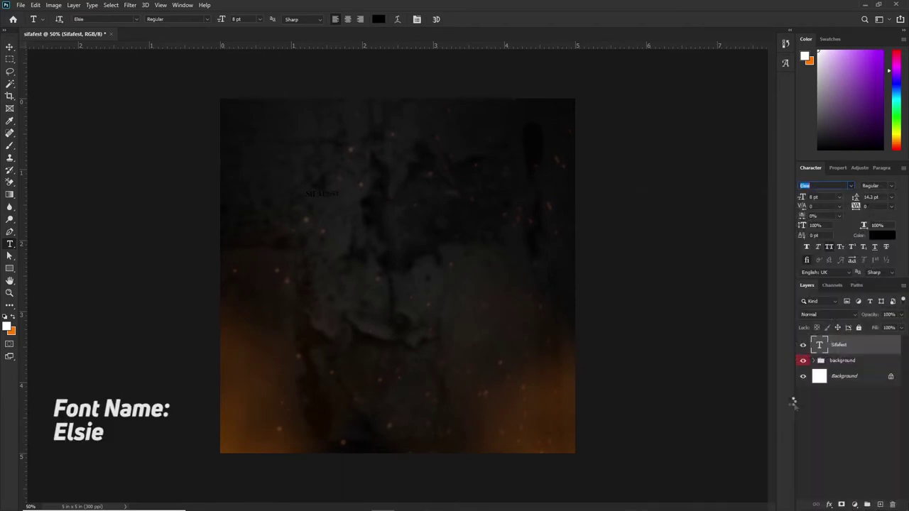
click(809, 199)
text(62)
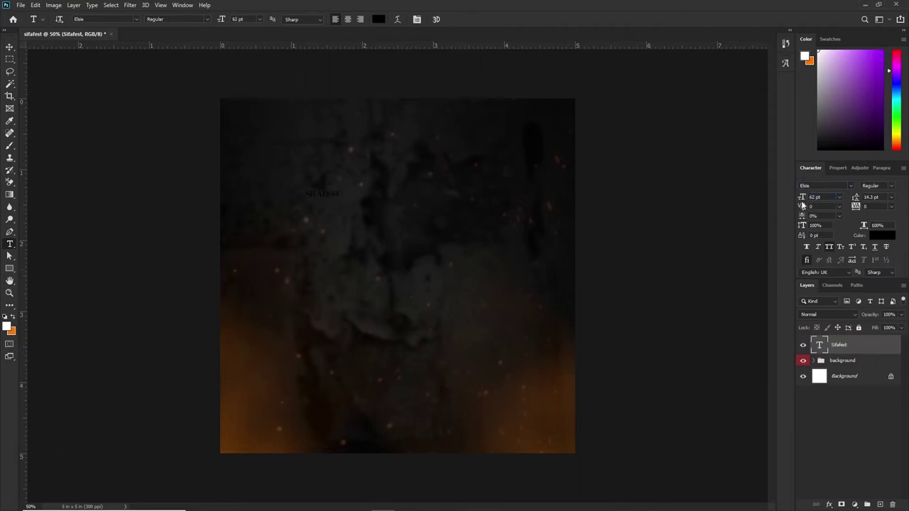
key(Return)
Turn off all caps, make the title white, and use the Black style with -50 tracking.
click(829, 248)
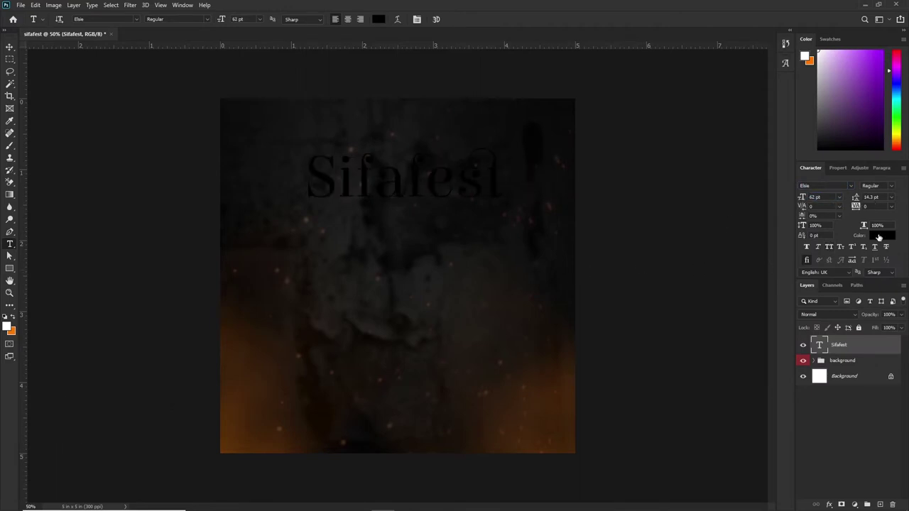
click(879, 237)
click(872, 249)
click(891, 185)
click(809, 217)
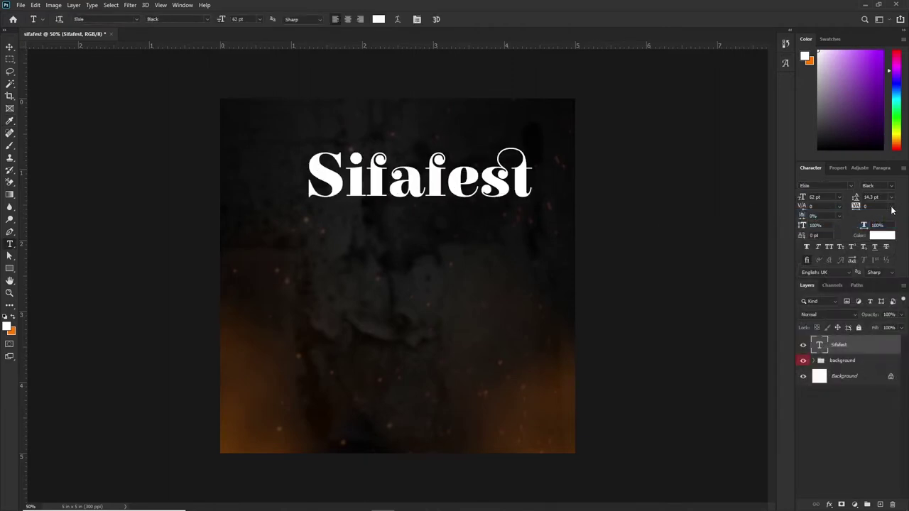
click(892, 206)
click(881, 233)
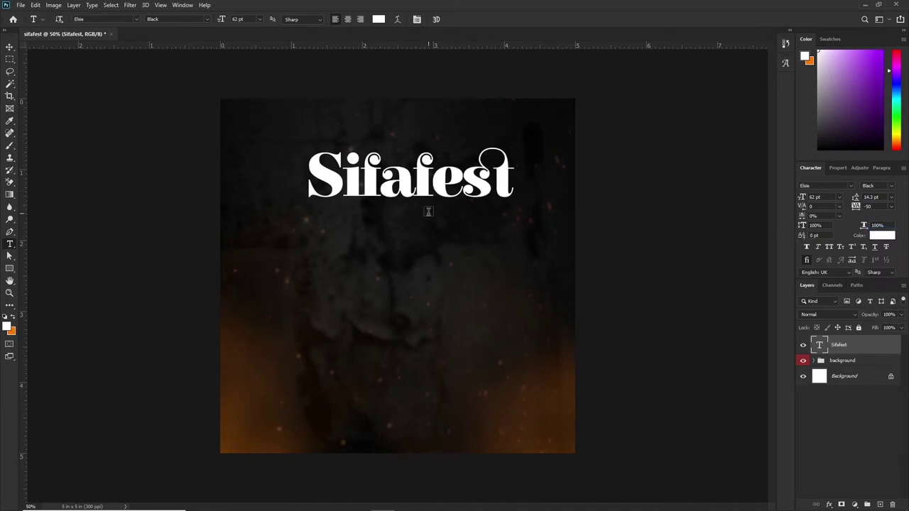
Nudge the title slightly left and down and recolour it bronze #7a5524.
key(v)
drag(427, 211, 409, 227)
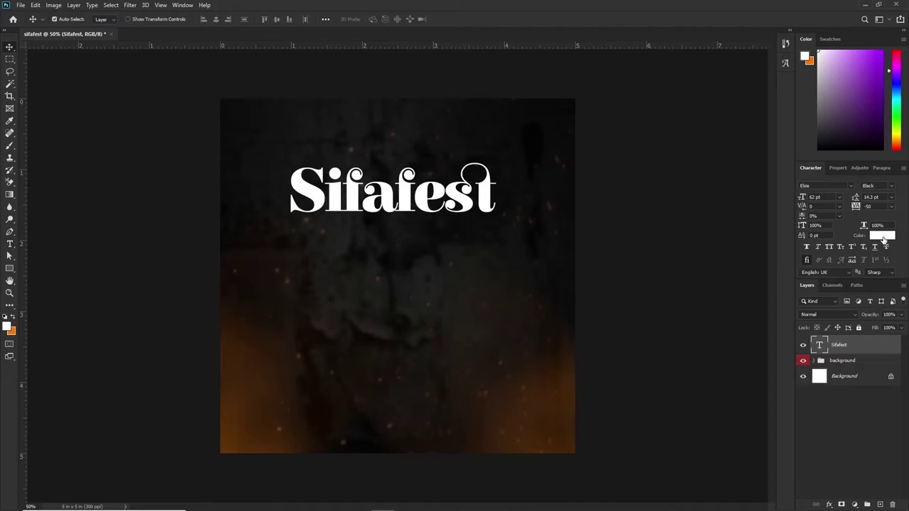
click(884, 238)
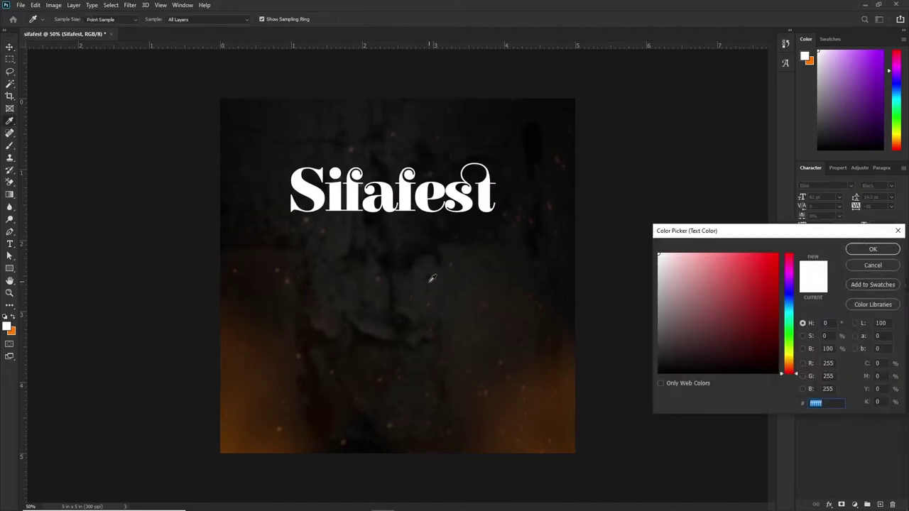
click(530, 360)
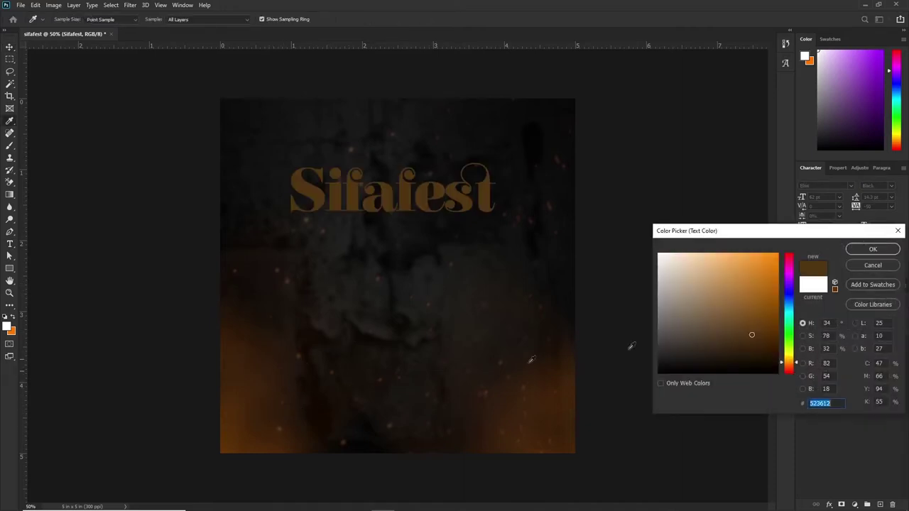
drag(751, 335, 742, 316)
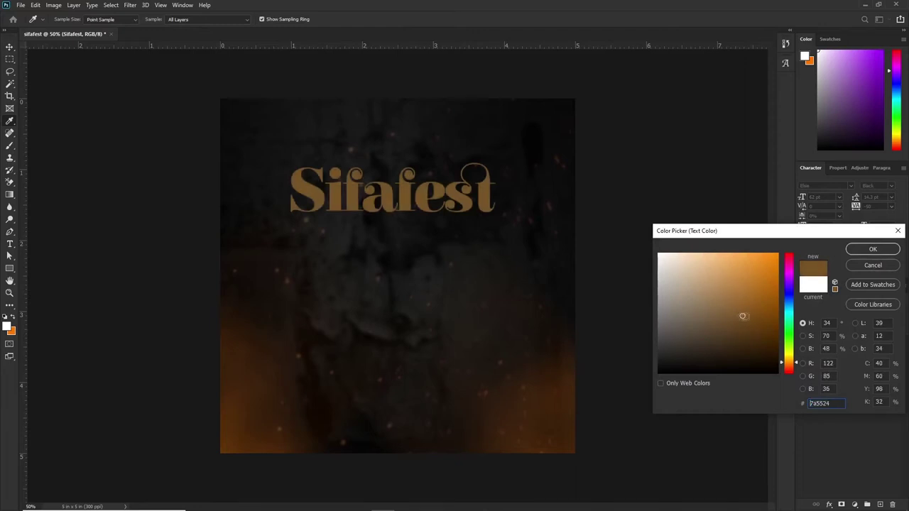
click(862, 251)
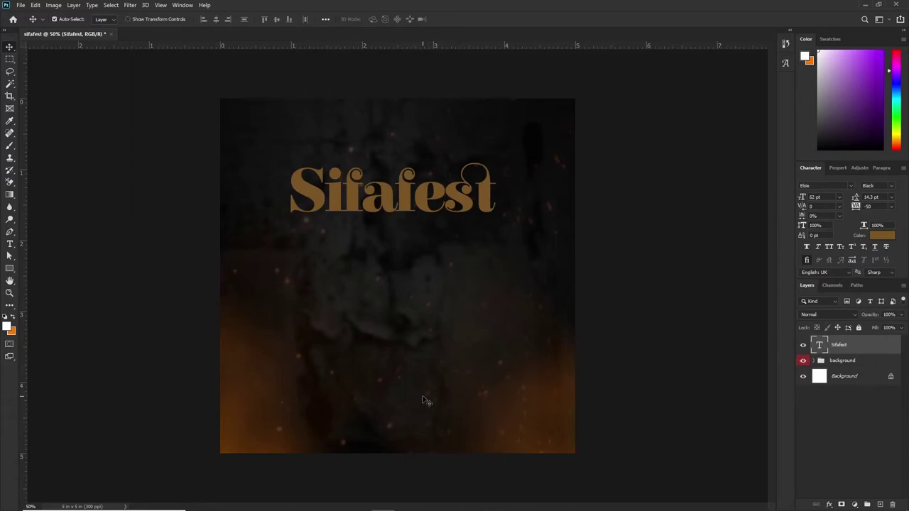
Drag the dark metal texture image from the image folder onto the flyer.
key(alt+Tab)
click(419, 75)
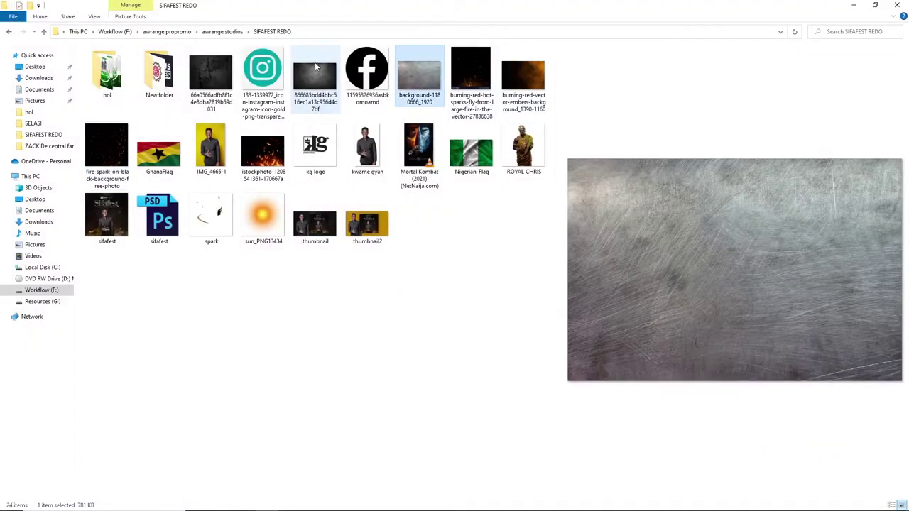
click(316, 67)
mouse_move(386, 502)
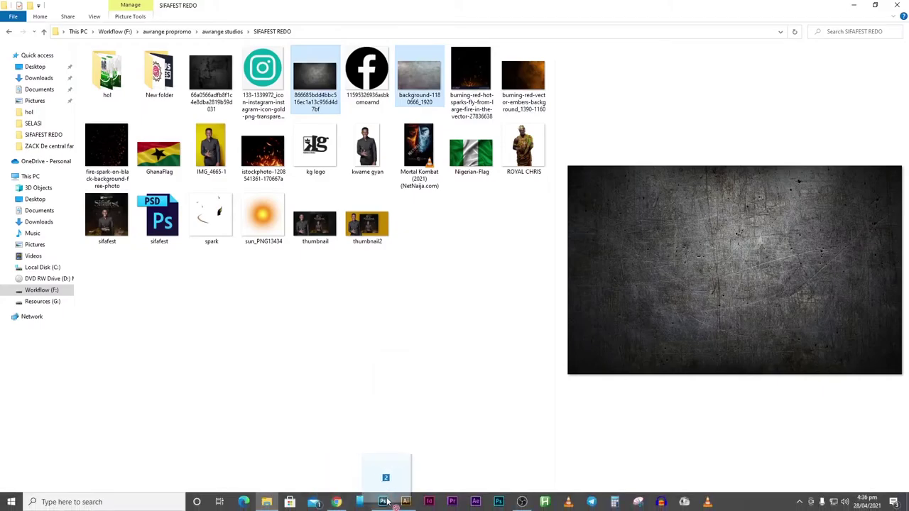
drag(385, 502, 410, 196)
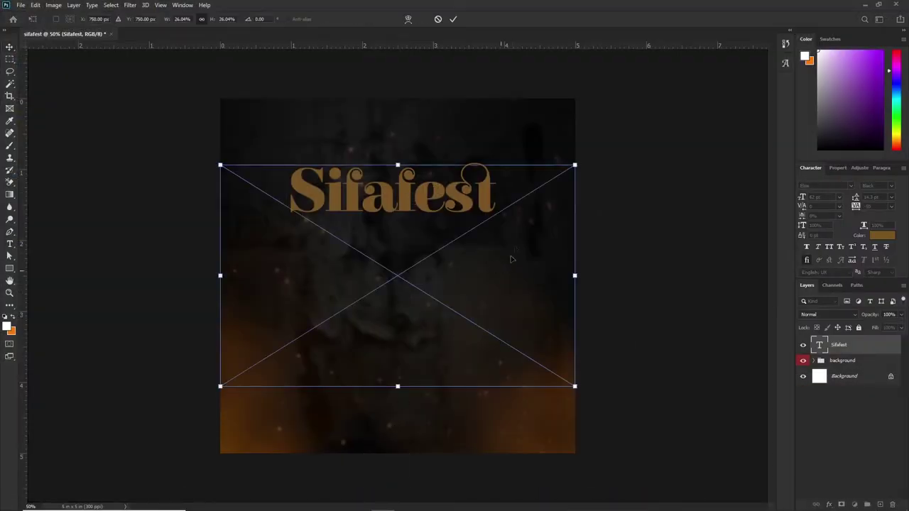
Commit both placed metal textures, hide the dark texture layer, and select the Sifafest title layer.
key(Return)
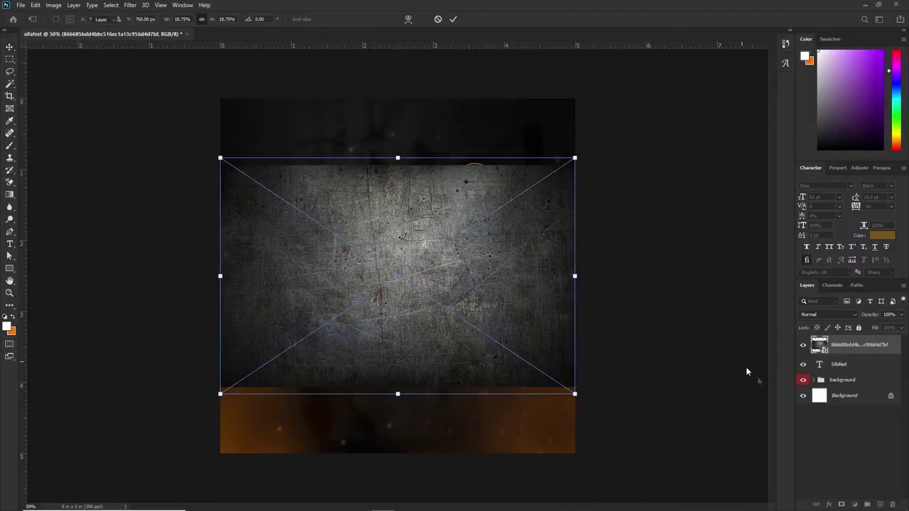
key(Return)
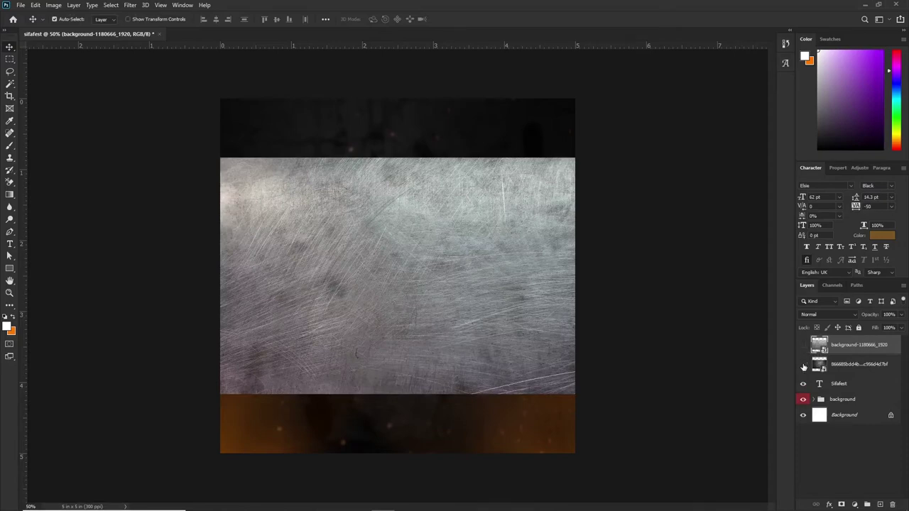
click(803, 364)
drag(825, 383, 390, 202)
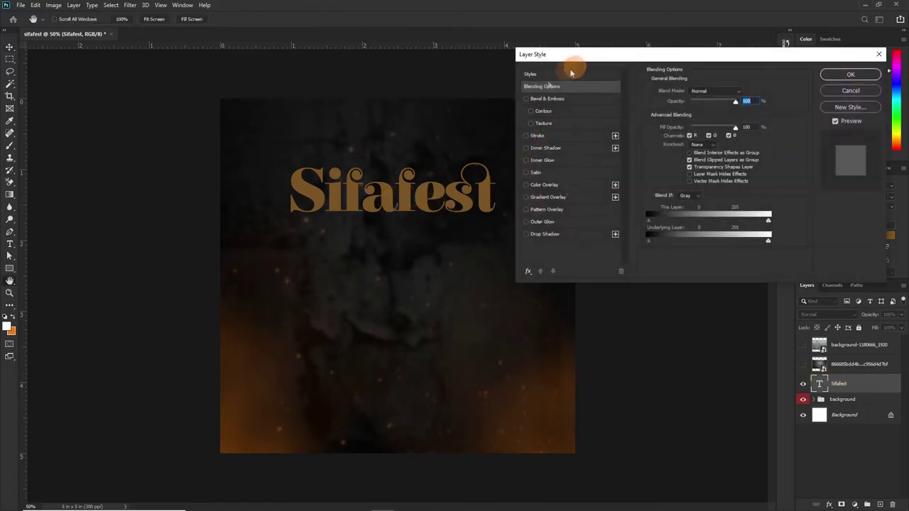
Give Sifafest an Inner Bevel, Chisel Hard emboss with no soften, depth about 157%, size 191 px.
click(526, 100)
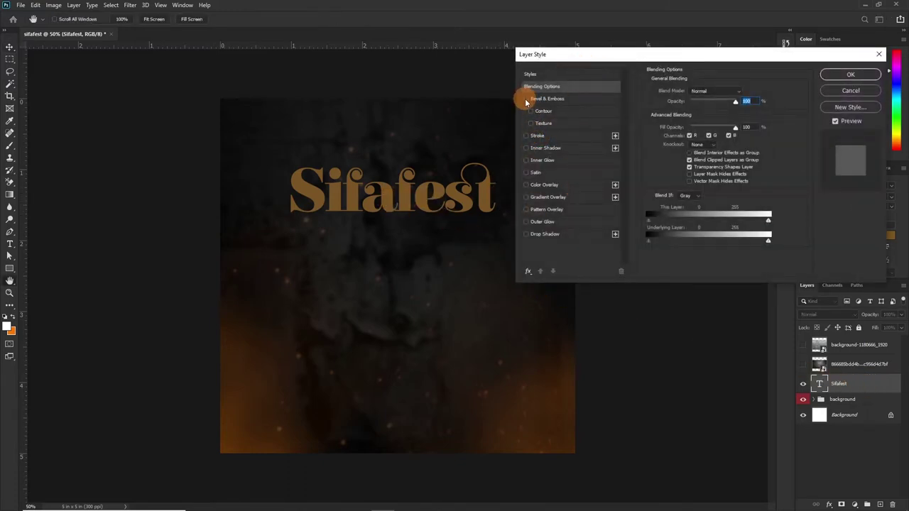
drag(684, 51, 626, 157)
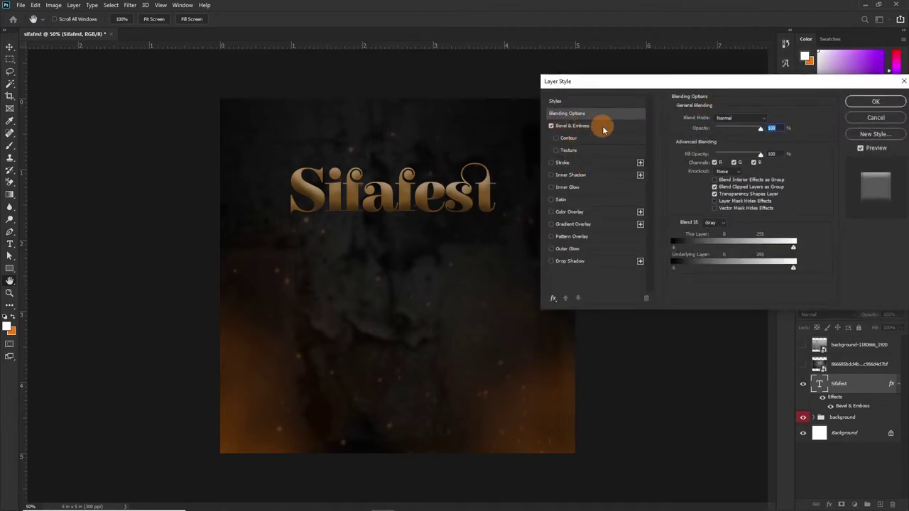
click(604, 128)
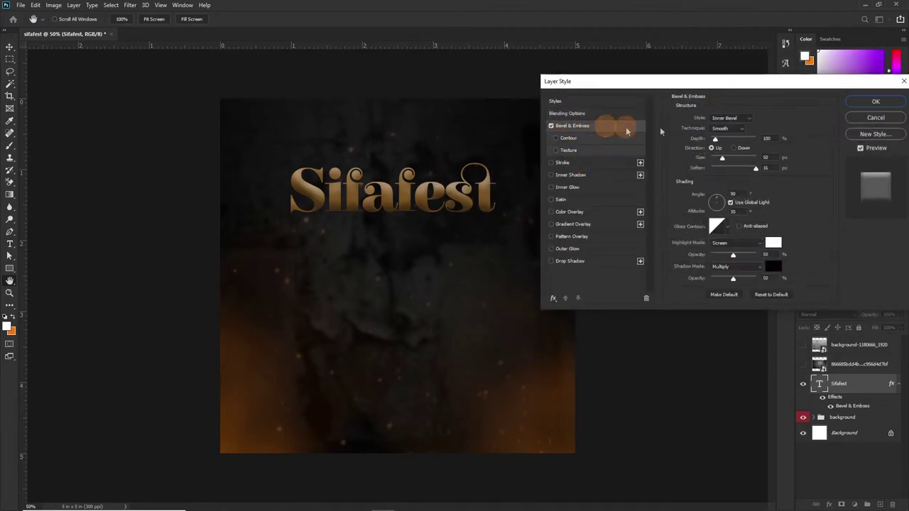
click(749, 119)
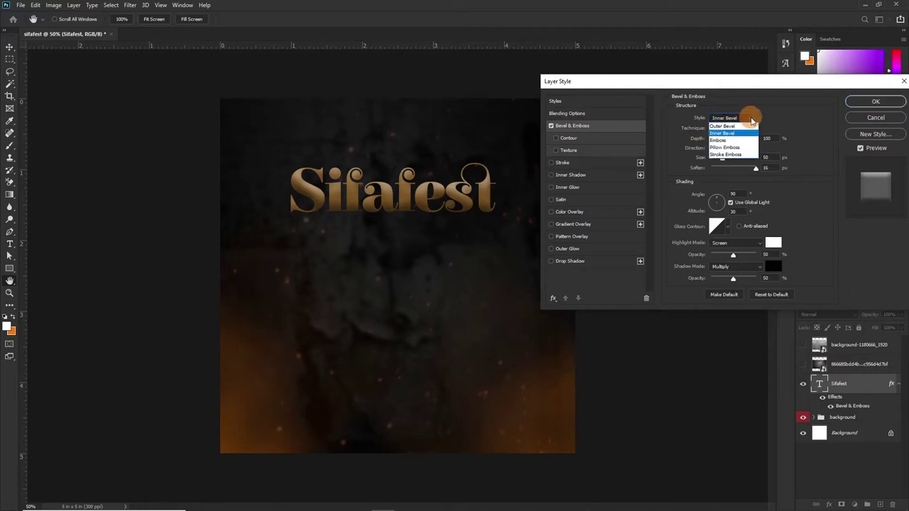
click(724, 134)
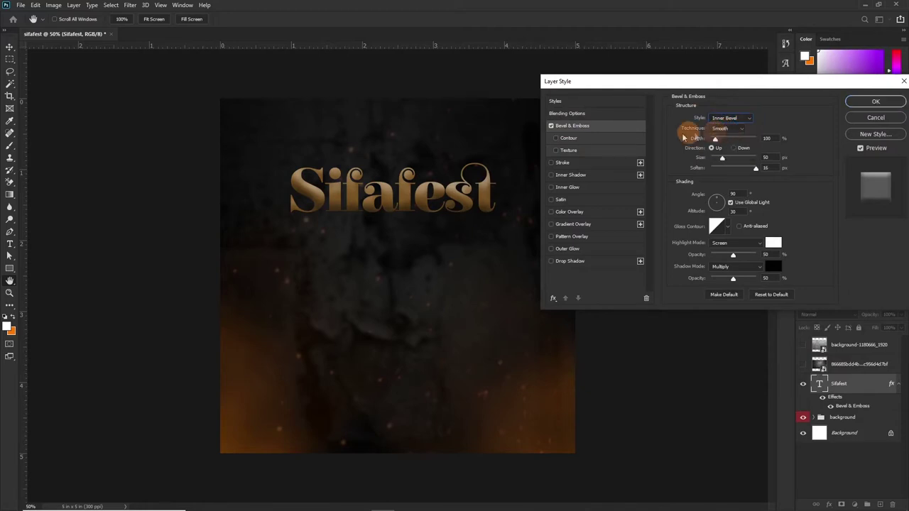
click(735, 128)
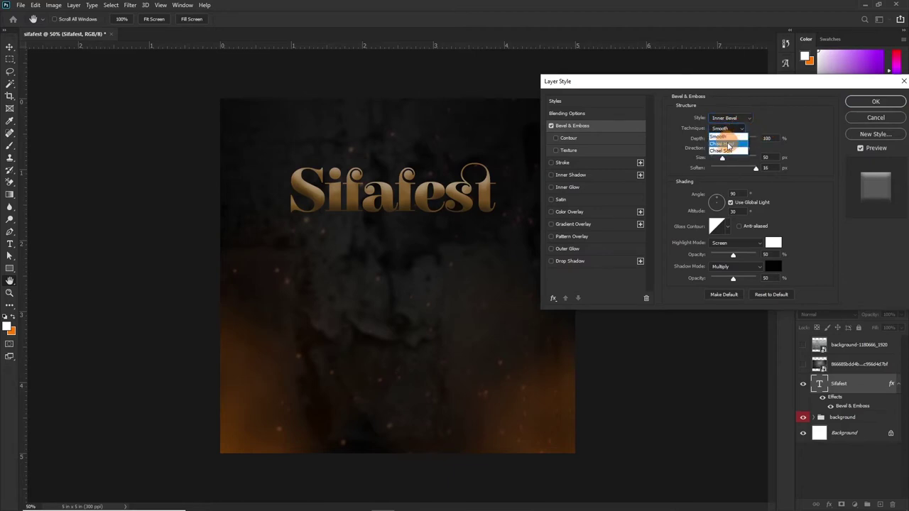
click(728, 145)
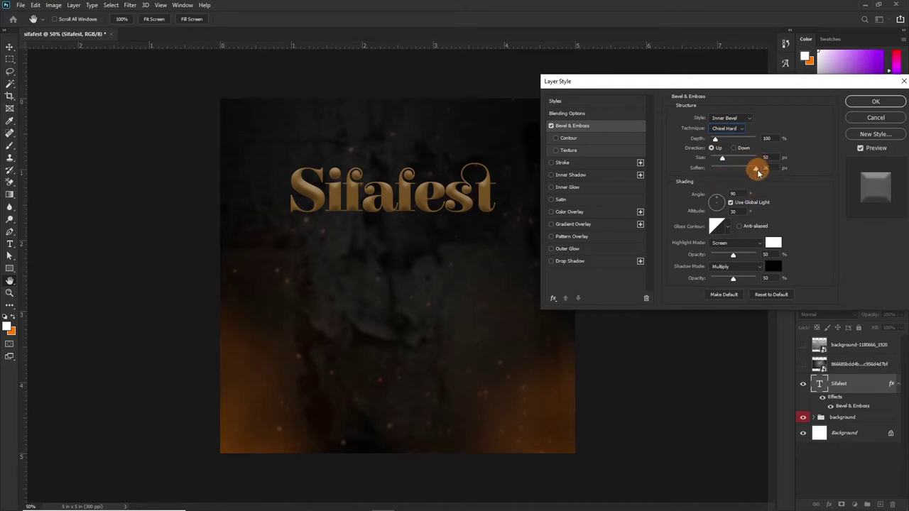
drag(756, 171, 655, 174)
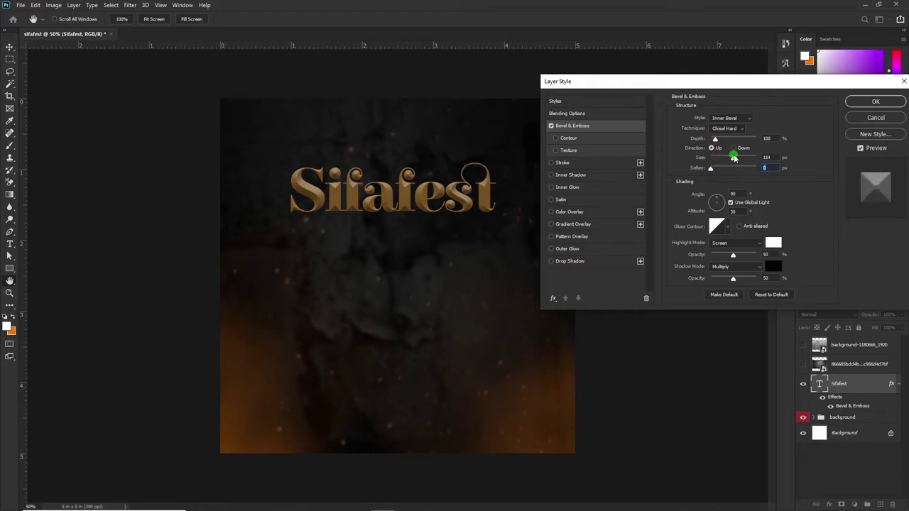
drag(736, 158, 719, 140)
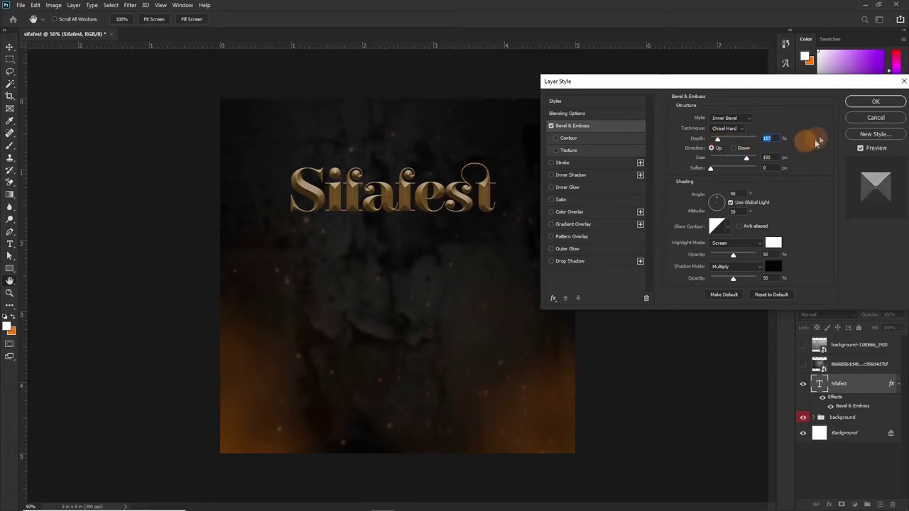
click(875, 101)
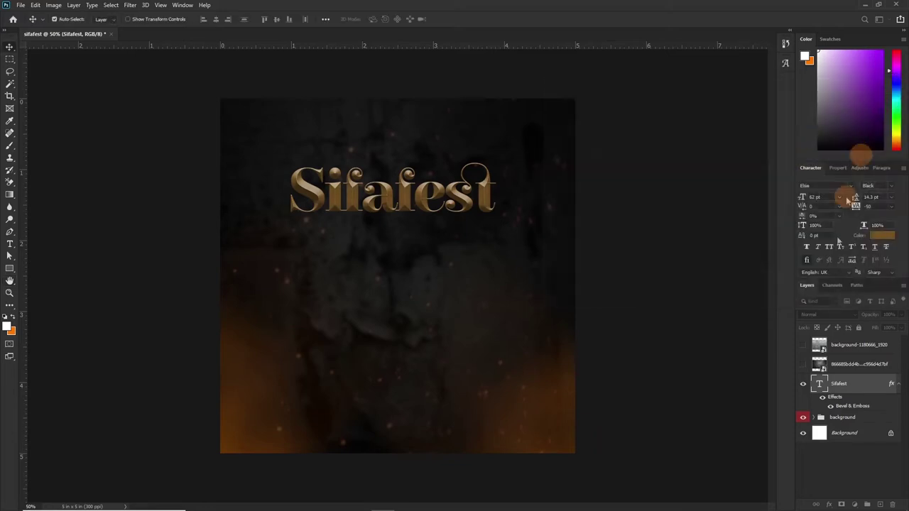
Change the Sifafest title's tracking preset from -50 to -75.
click(891, 206)
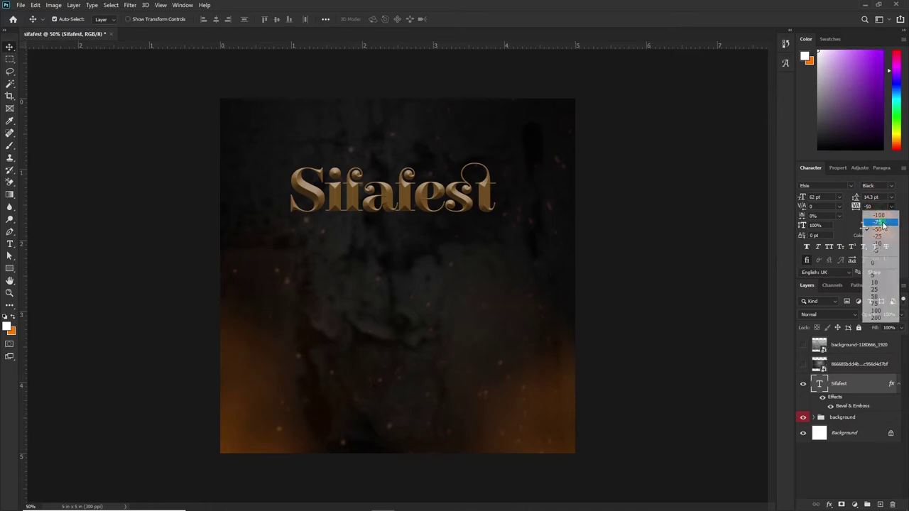
click(877, 208)
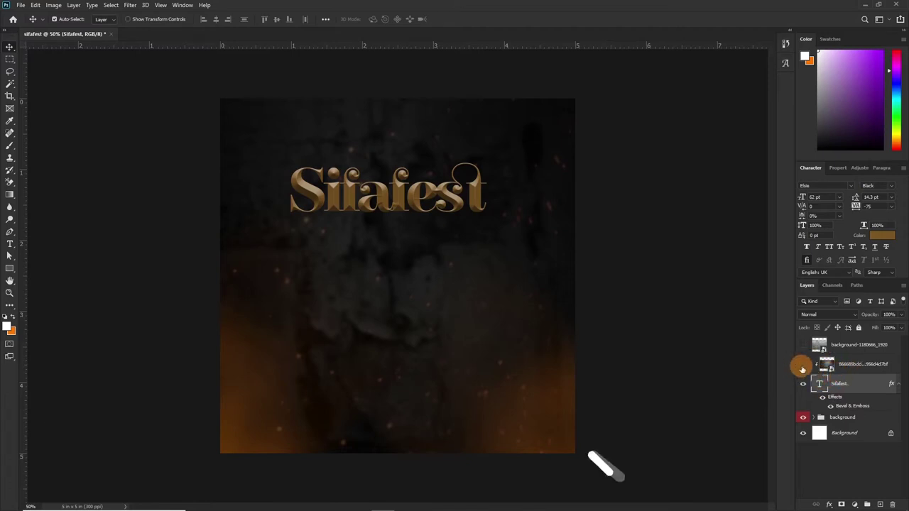
Clip both texture layers, including the scratched metal, into the title at 60% opacity.
alt+click(822, 374)
key(ctrl+1)
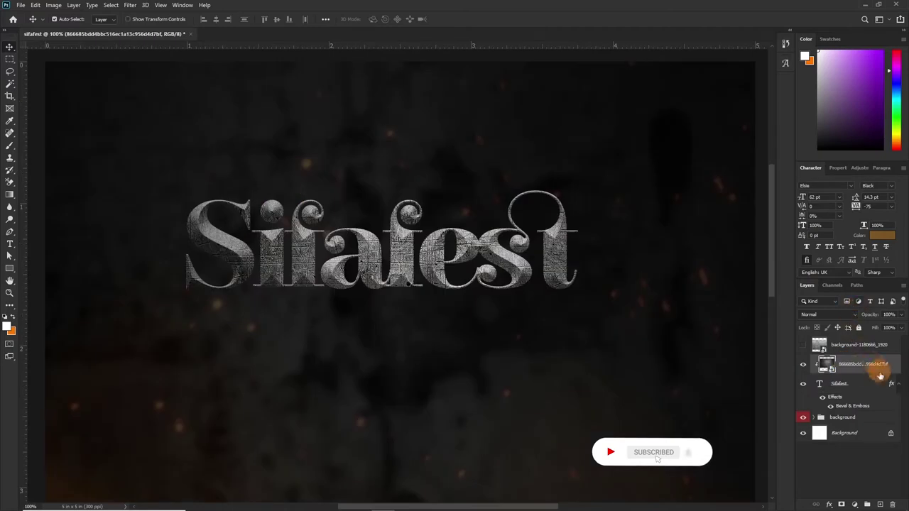
click(852, 365)
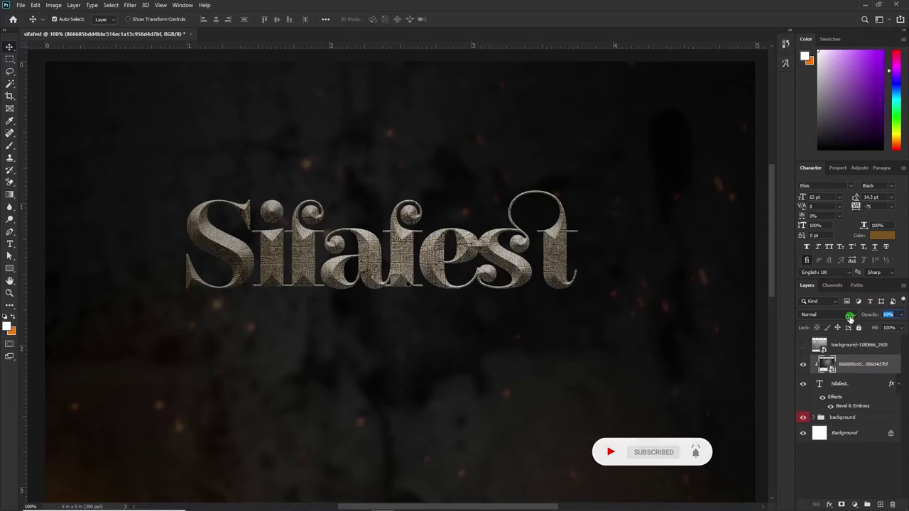
drag(852, 318, 874, 328)
drag(858, 369, 817, 349)
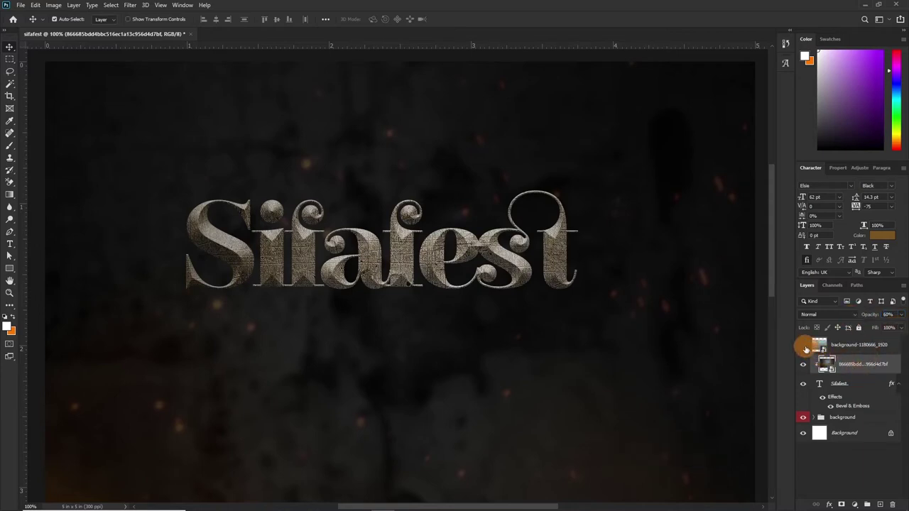
click(803, 346)
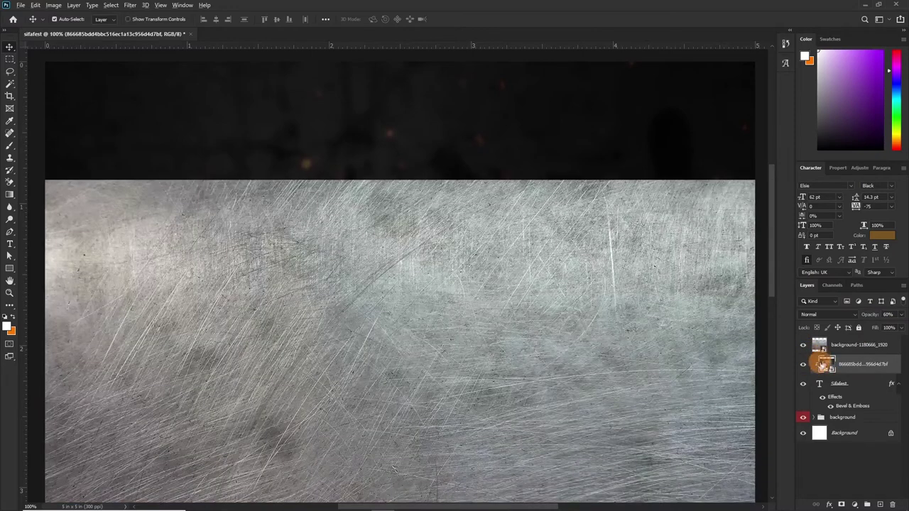
alt+click(823, 355)
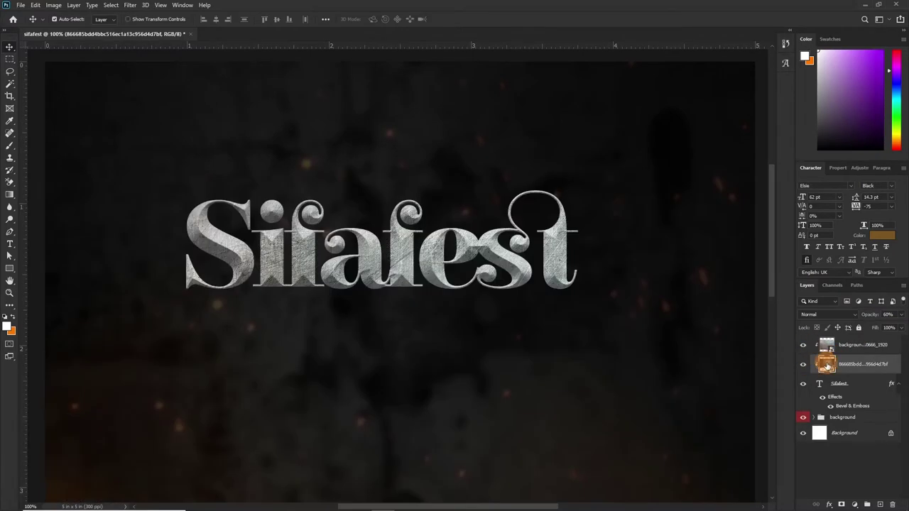
click(852, 344)
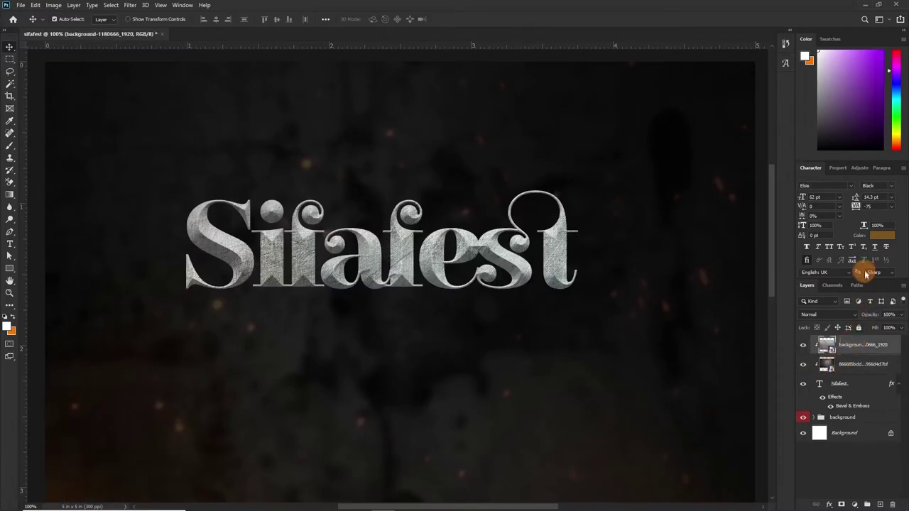
drag(867, 315, 852, 318)
click(865, 355)
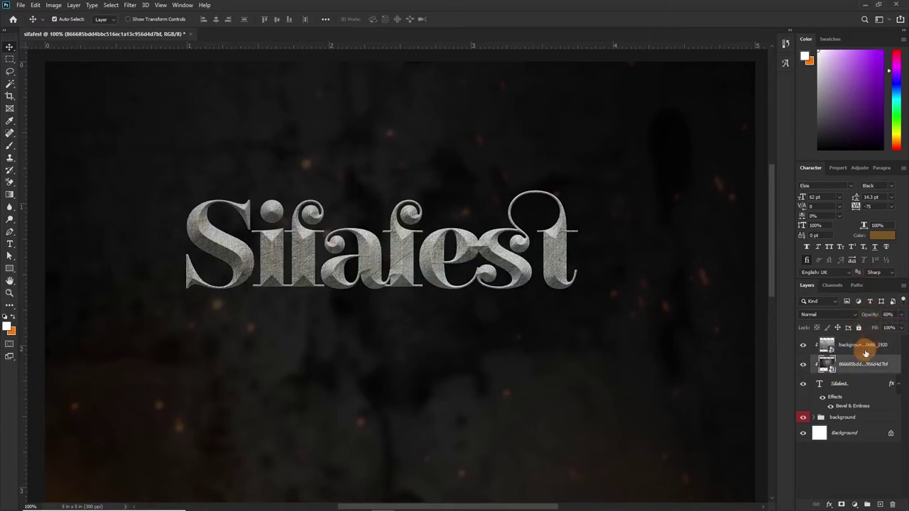
click(871, 348)
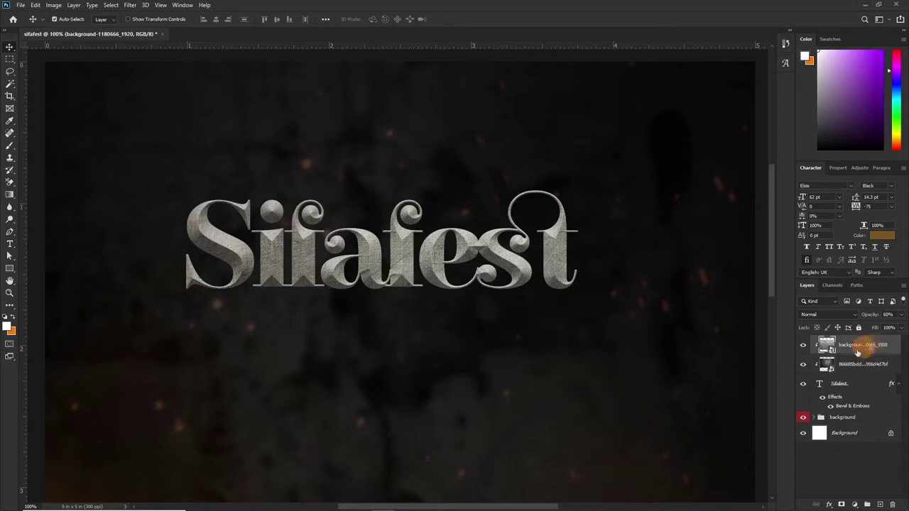
Soften the scratched-metal texture with a Gaussian Blur of about 5.2 pixels.
click(130, 5)
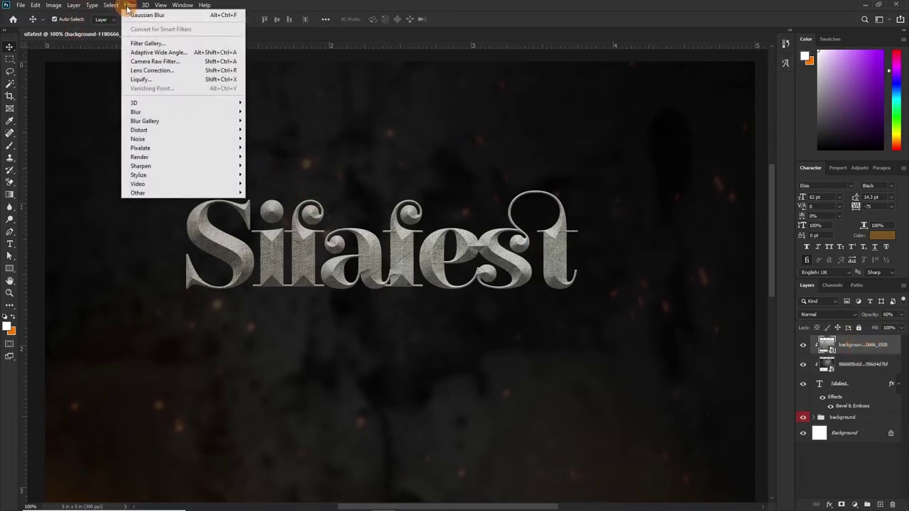
click(149, 15)
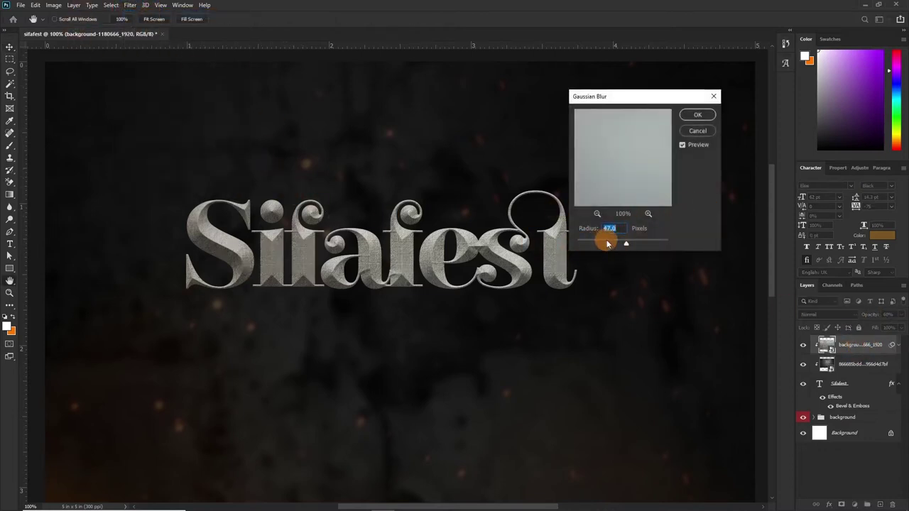
drag(614, 243, 603, 243)
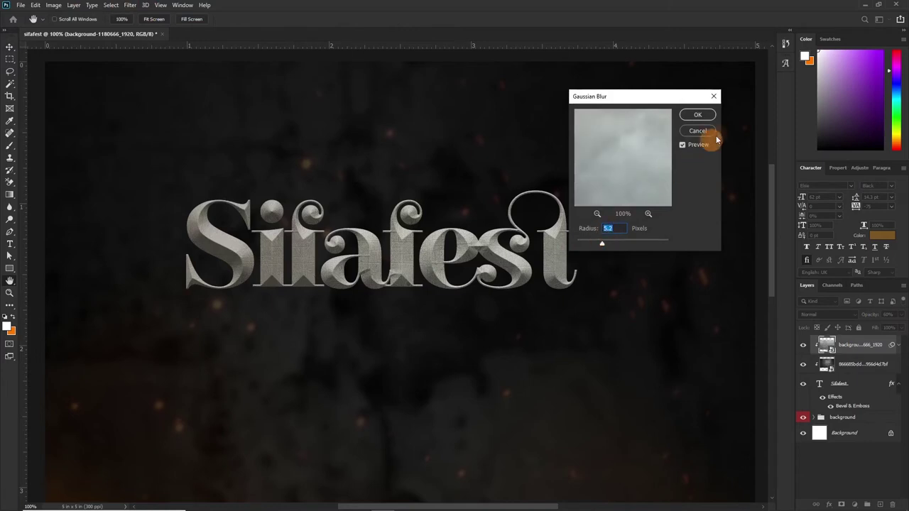
click(692, 114)
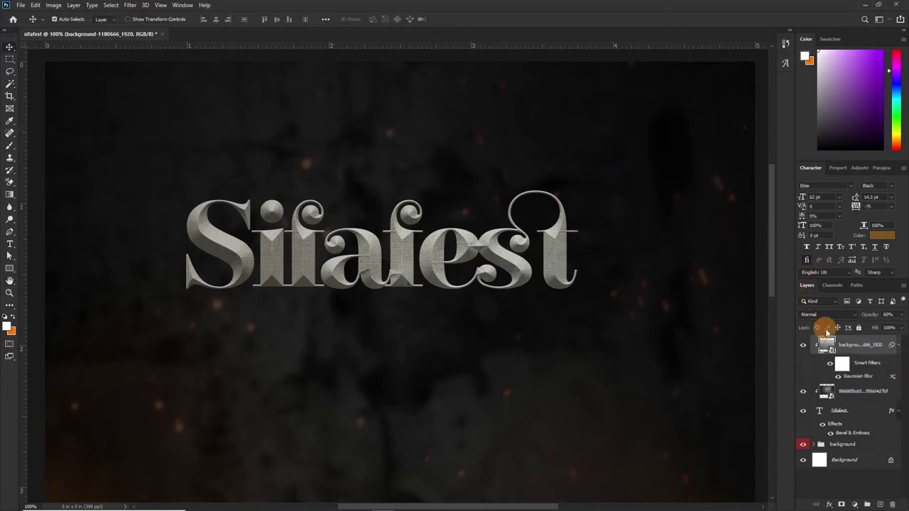
click(837, 361)
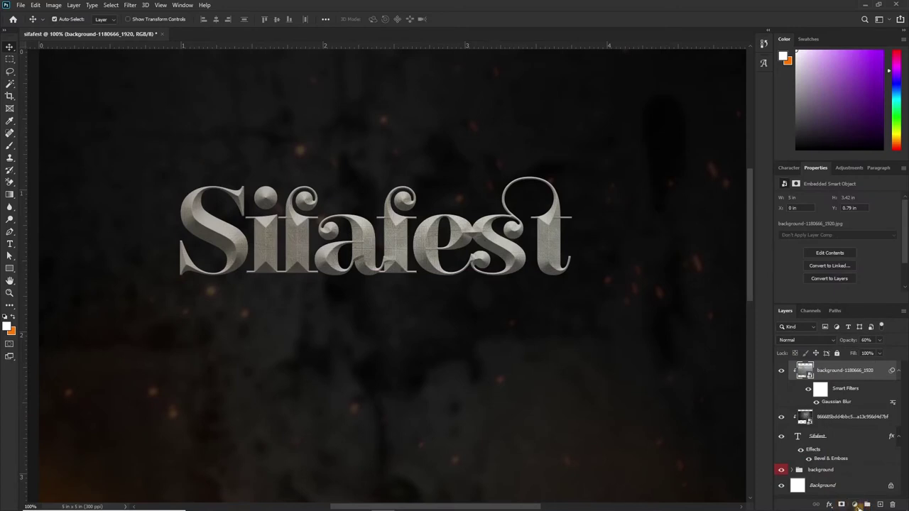
Add a Gradient Map clipped to the title layers using the black-to-orange preset.
click(856, 505)
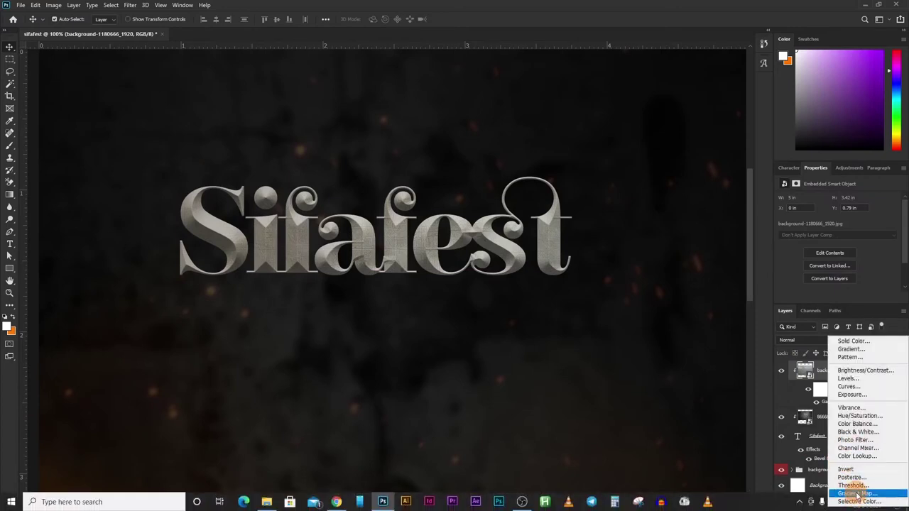
click(856, 494)
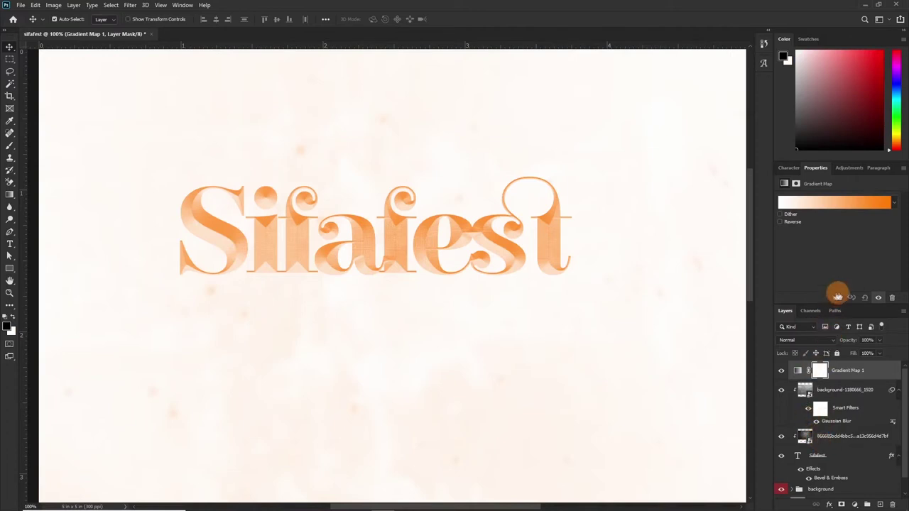
click(837, 298)
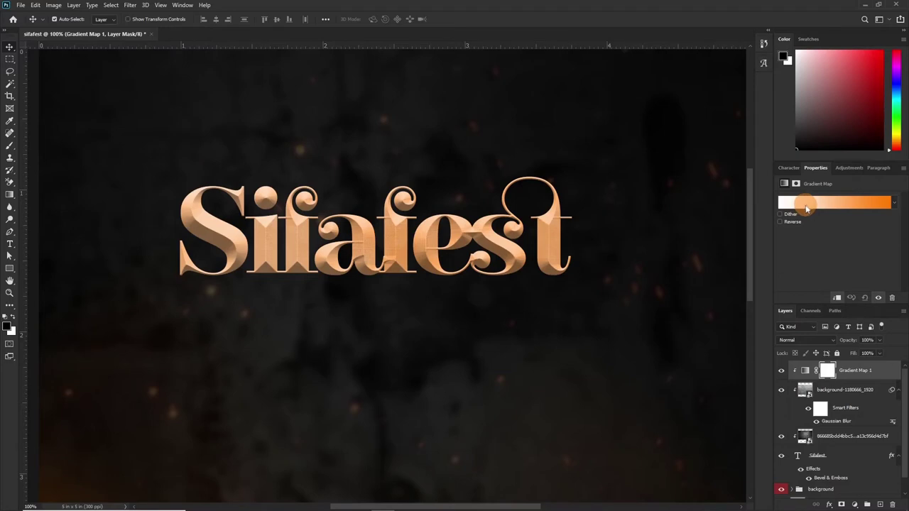
click(830, 204)
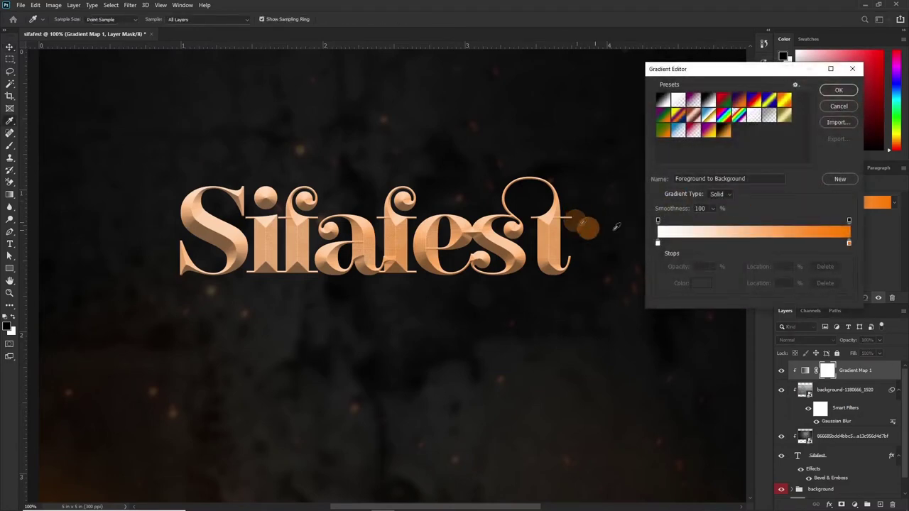
click(836, 103)
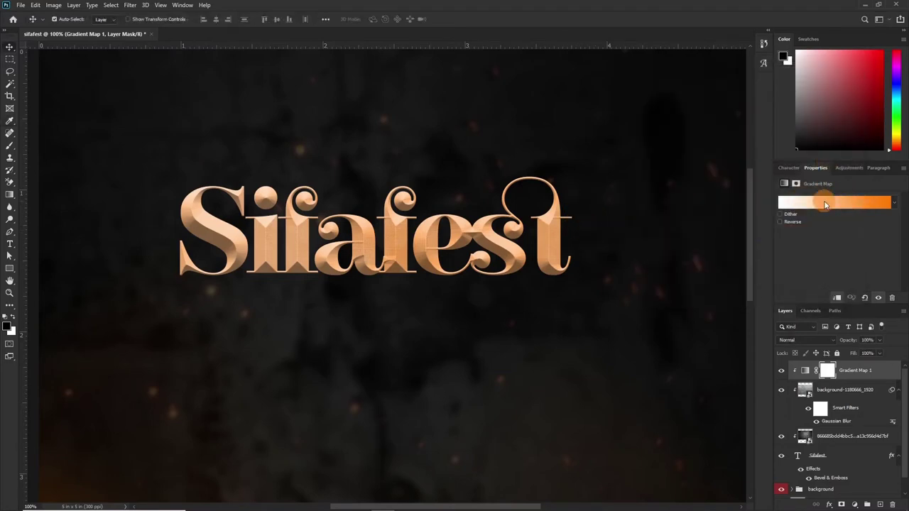
click(825, 205)
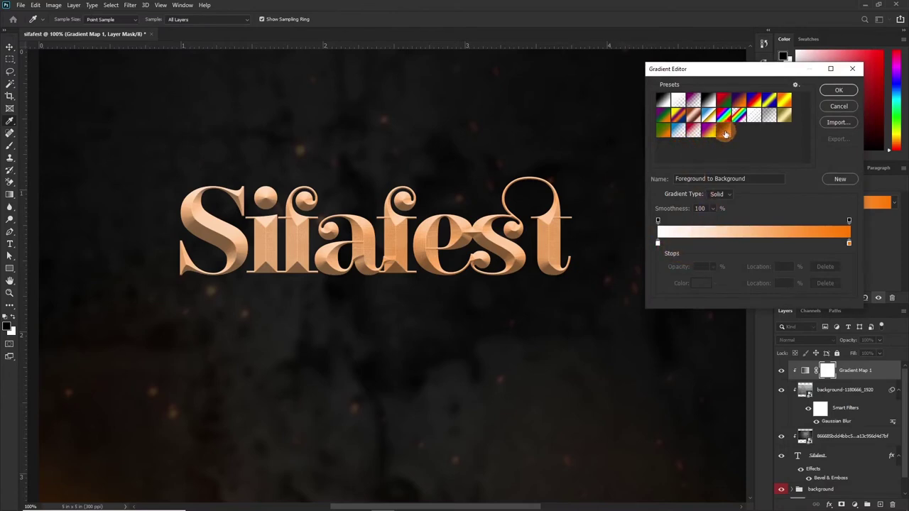
click(724, 132)
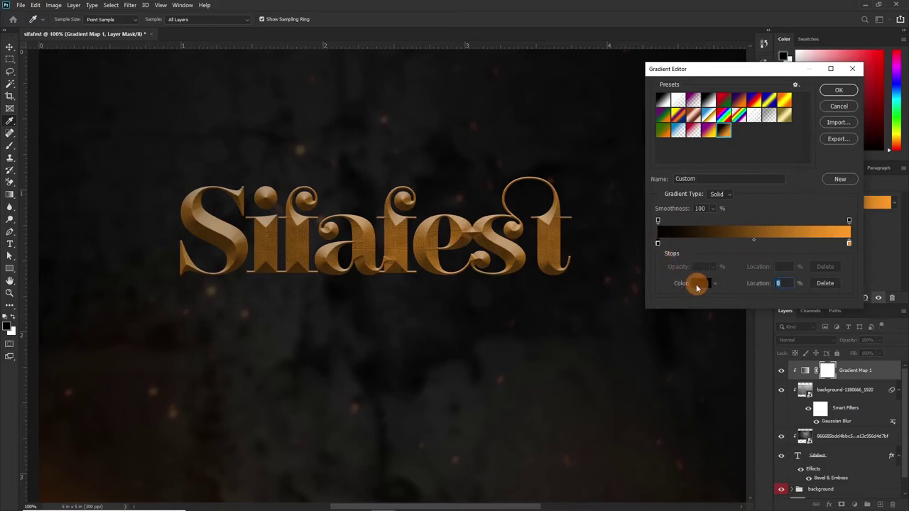
Keep black and orange #ff9d26 gradient stops, apply the gradient, and set the map's opacity to 45%.
click(696, 283)
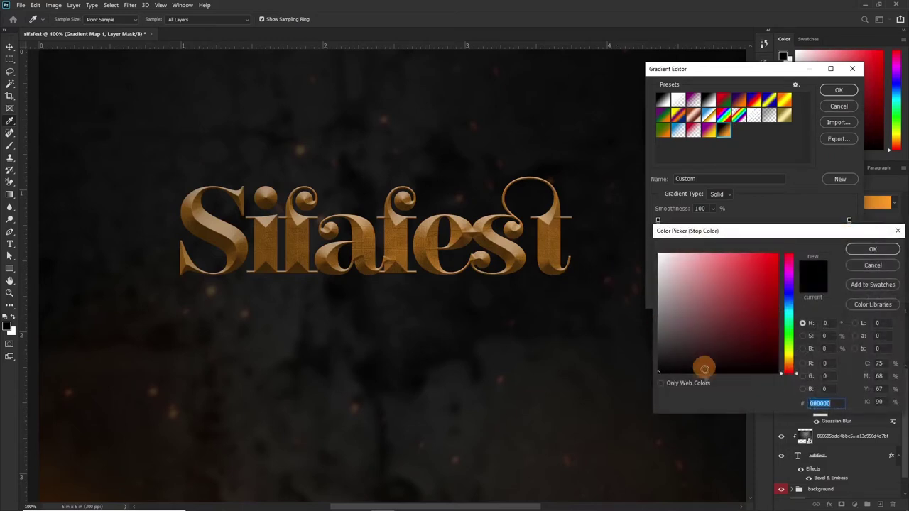
click(872, 250)
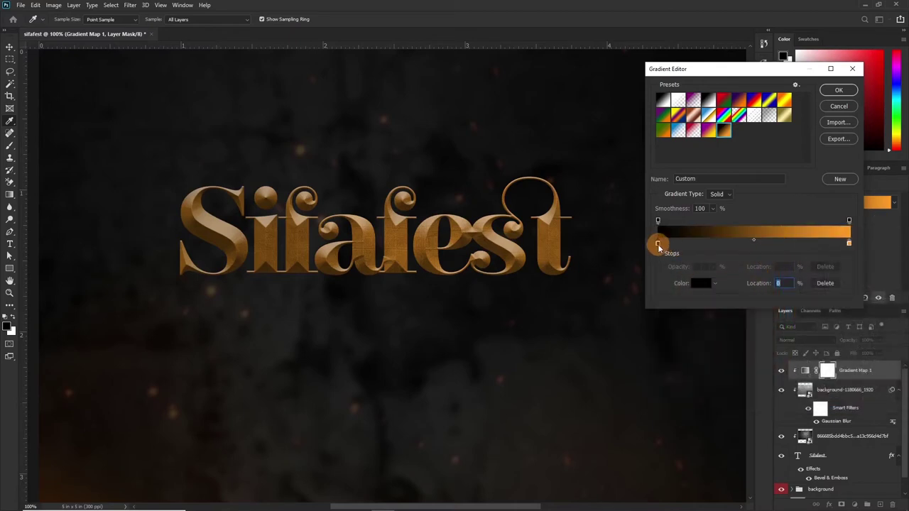
click(695, 284)
click(701, 290)
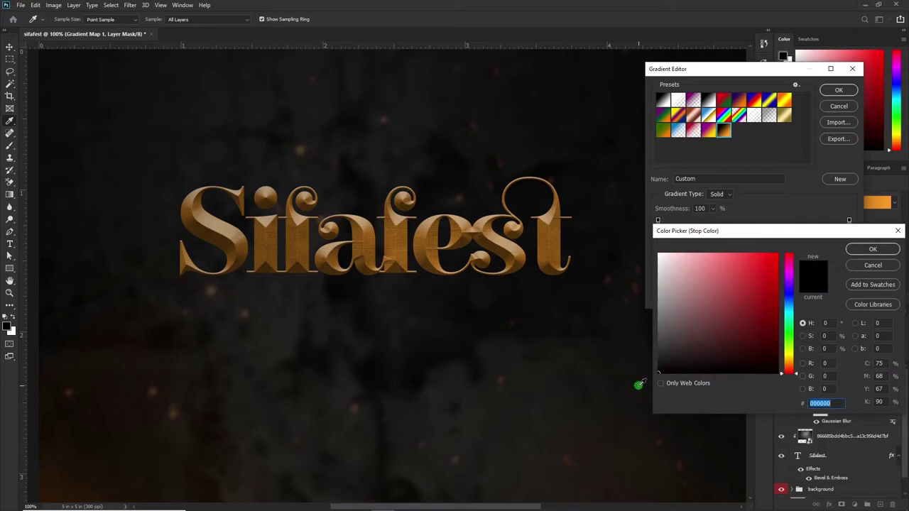
click(872, 249)
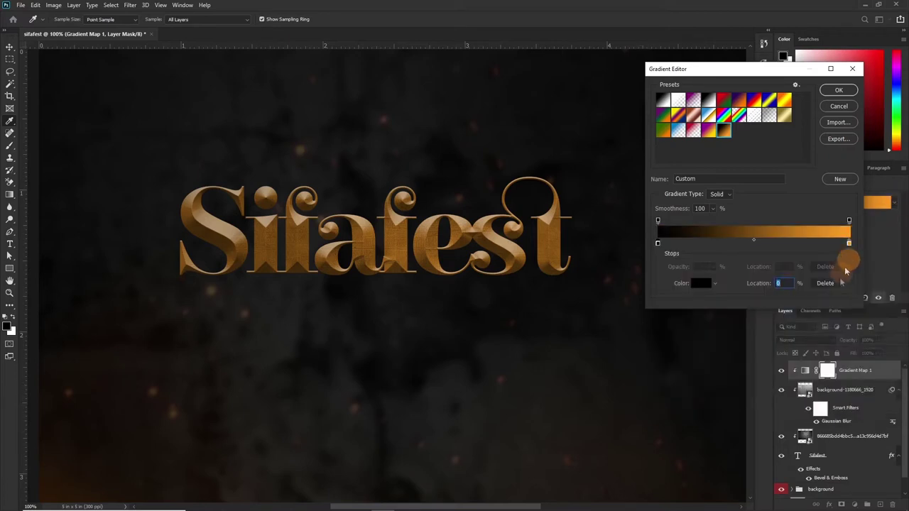
click(710, 283)
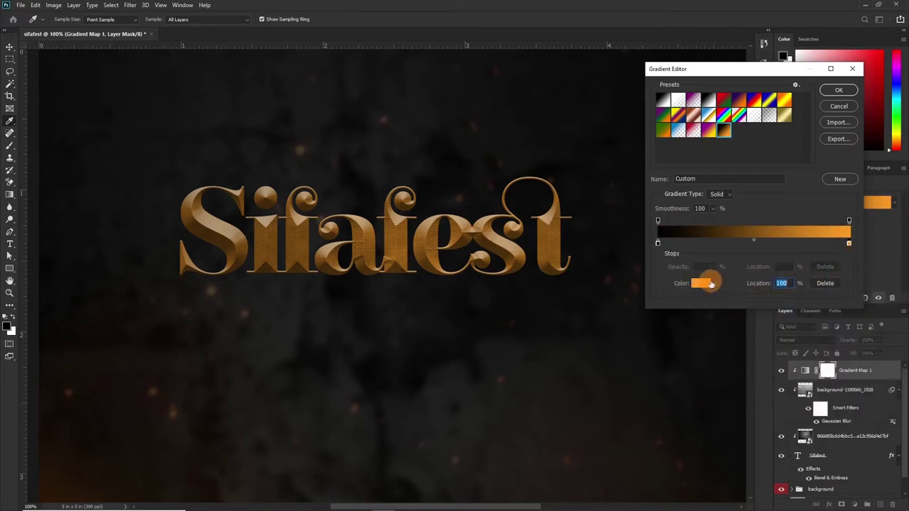
click(700, 285)
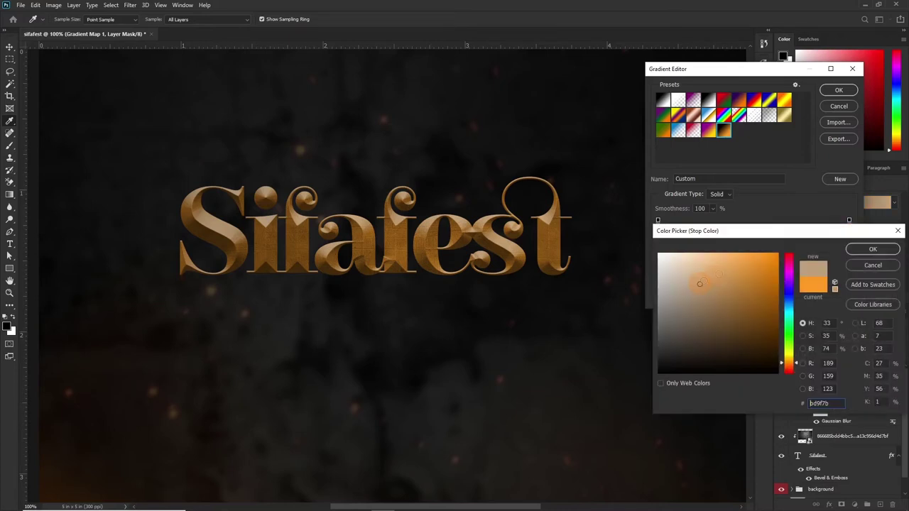
click(807, 287)
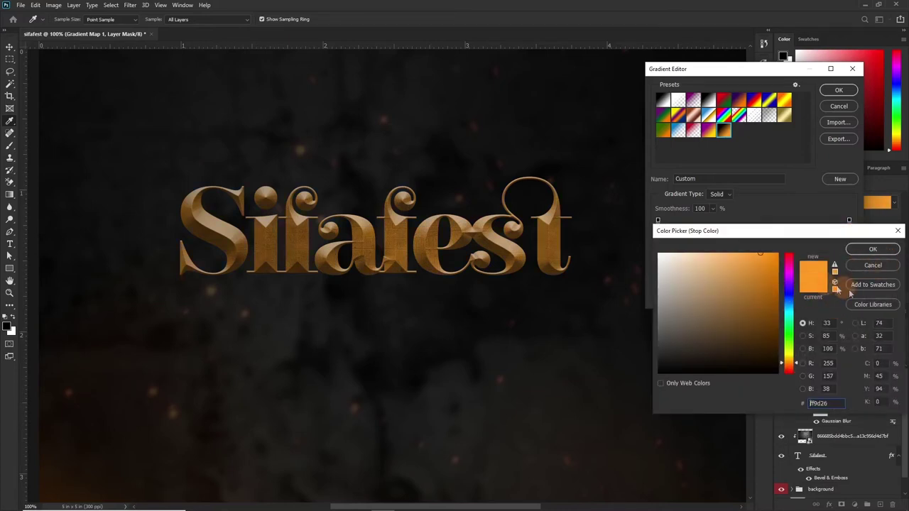
drag(823, 238, 747, 121)
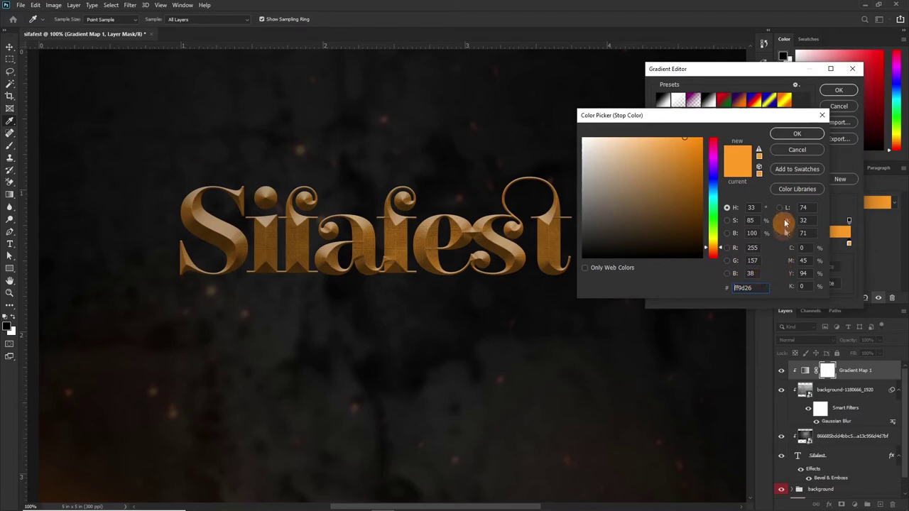
click(797, 133)
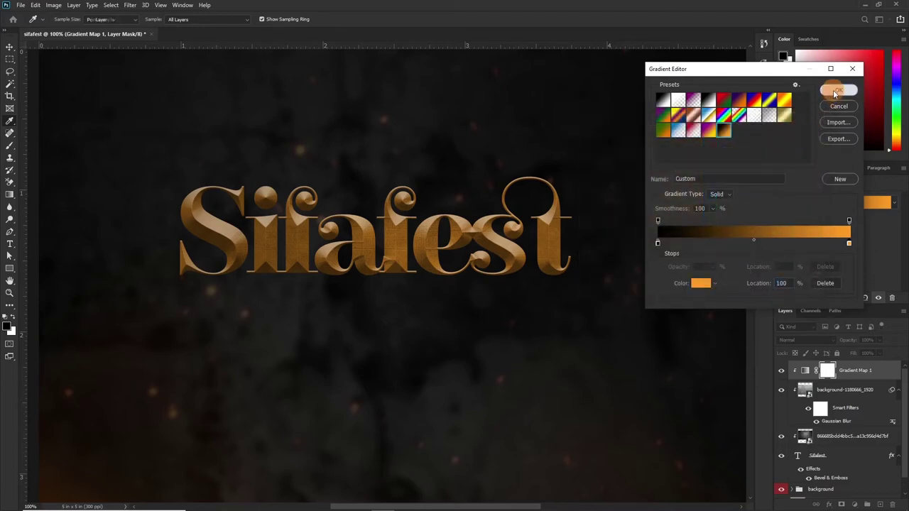
click(838, 91)
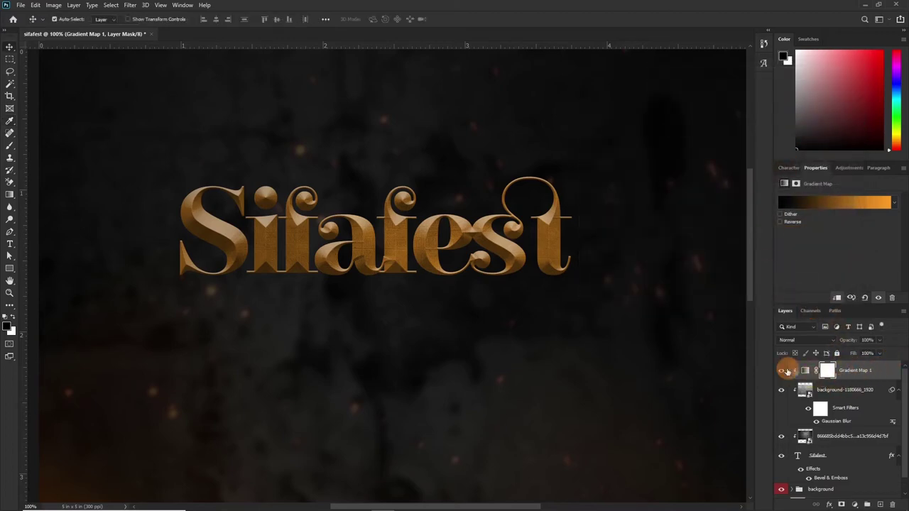
drag(837, 343, 822, 346)
click(556, 403)
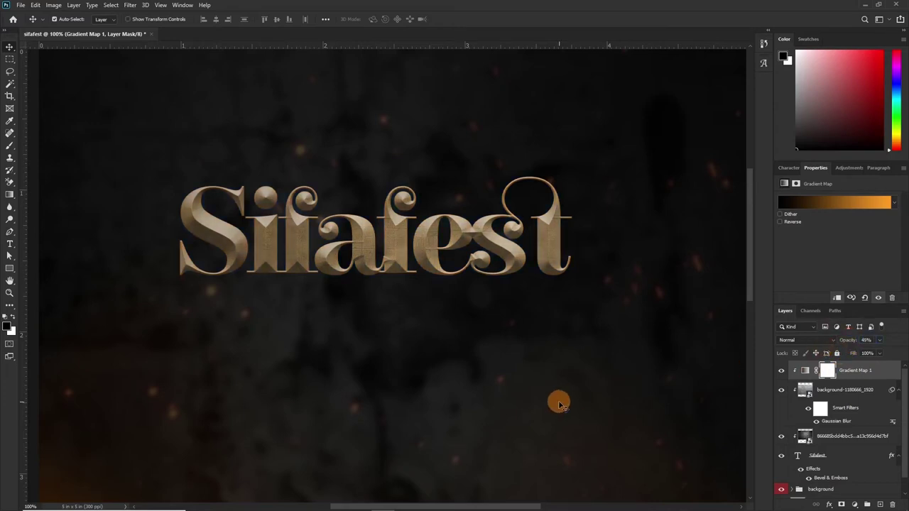
Zoom out to the whole flyer and start typing the anniversary-edition subtitle under the title.
key(ctrl+minus)
drag(369, 371, 412, 256)
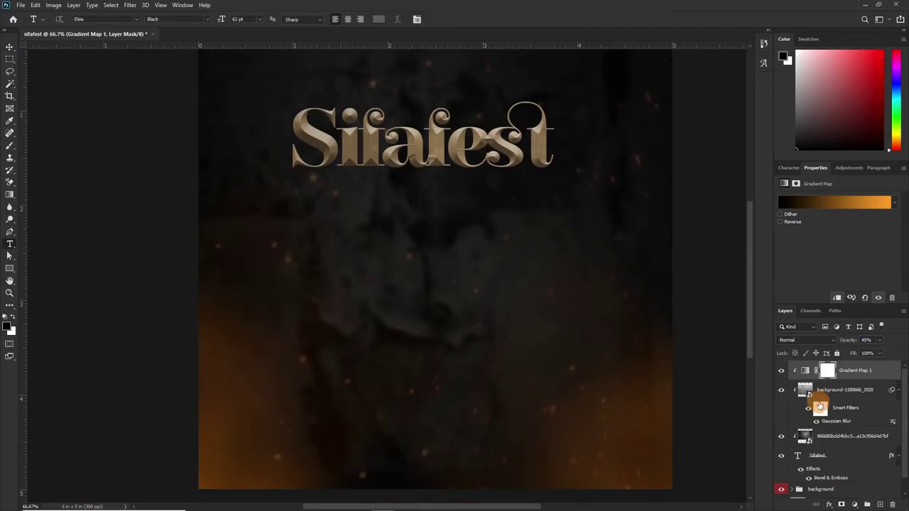
key(t)
click(852, 385)
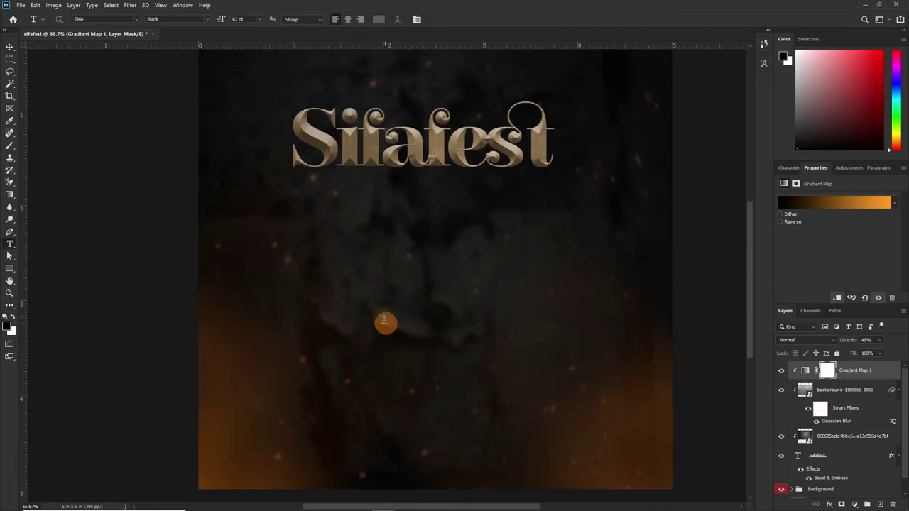
click(349, 208)
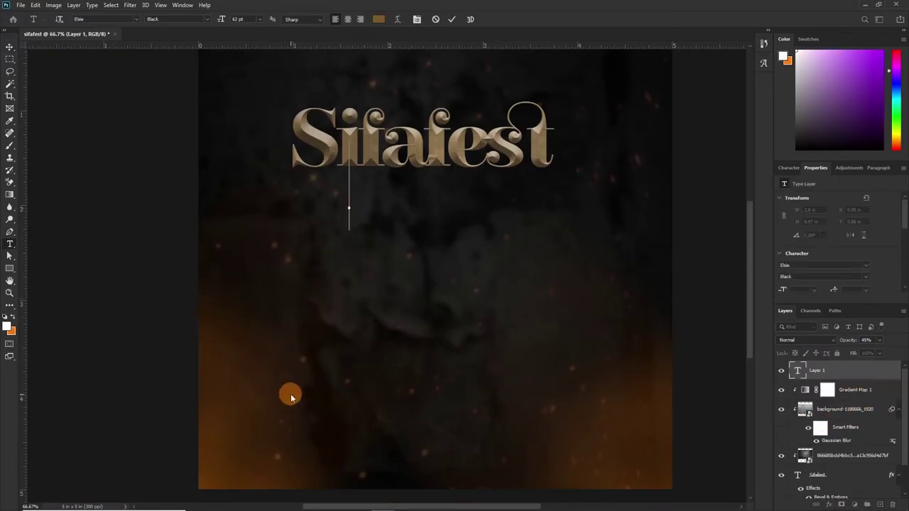
text(the anni)
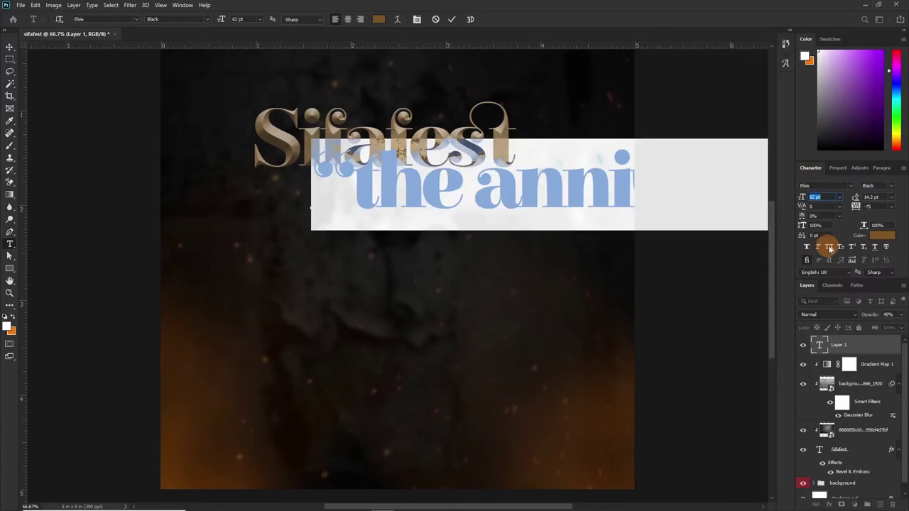
Format the subtitle as Times New Roman Bold, 10 pt, with tracking 100.
key(ctrl+shift+k)
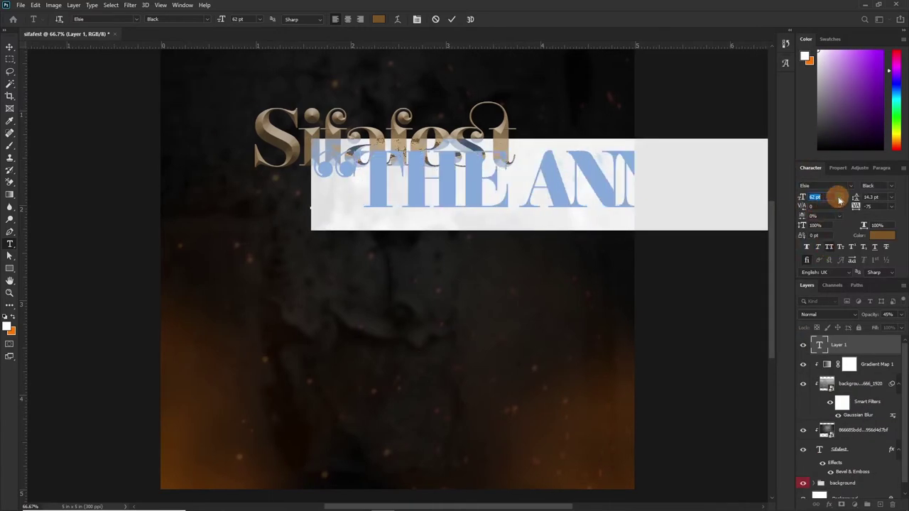
click(814, 196)
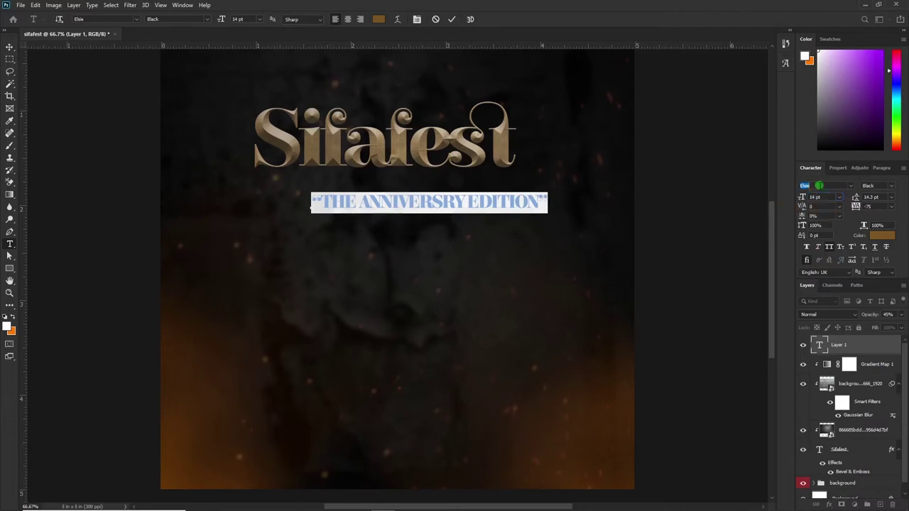
key(shift+Tab)
key(shift+Tab)
text(Times New Roman)
key(Tab)
text(Bold)
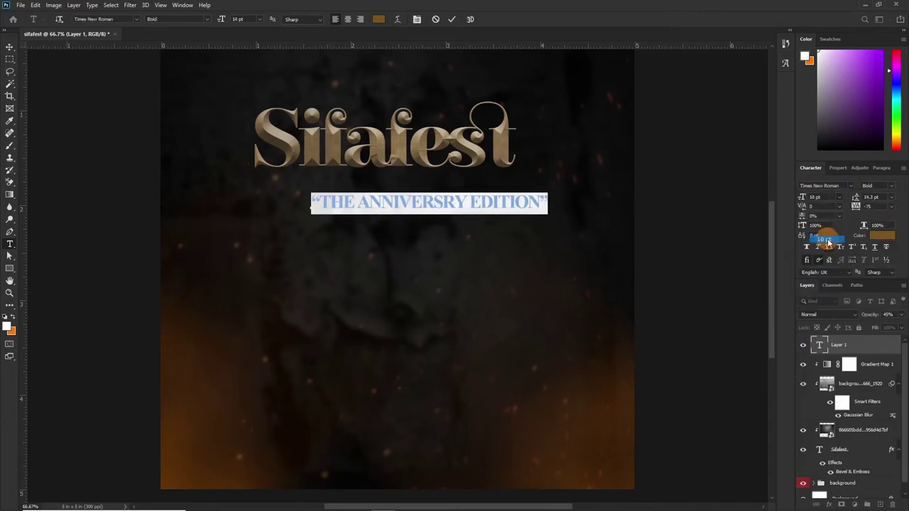
key(Tab)
text(10)
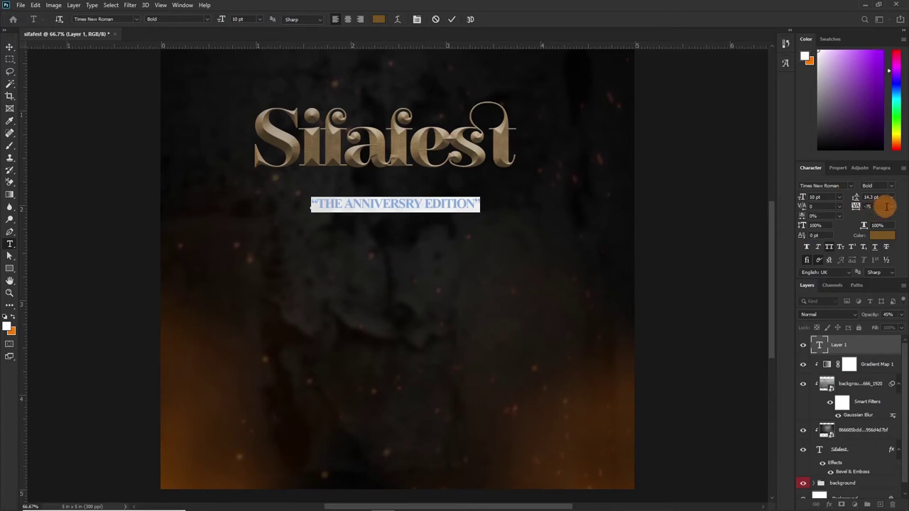
click(889, 208)
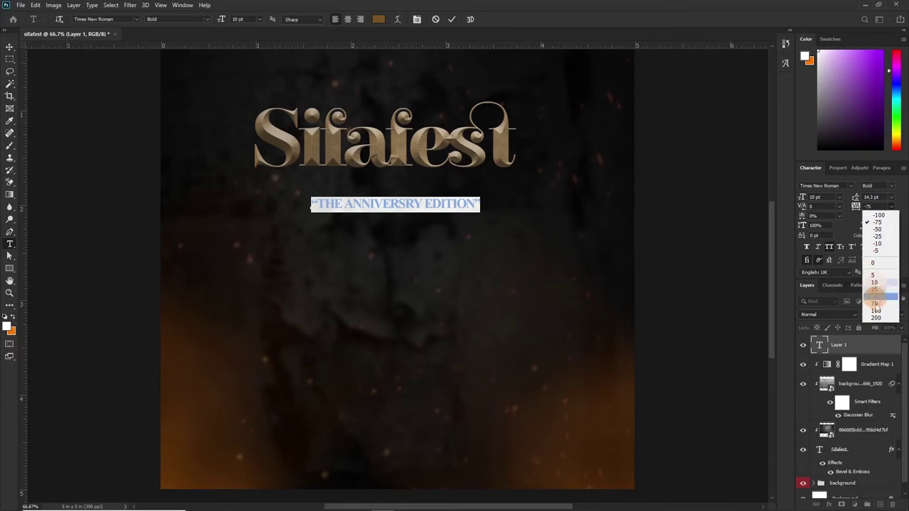
click(876, 310)
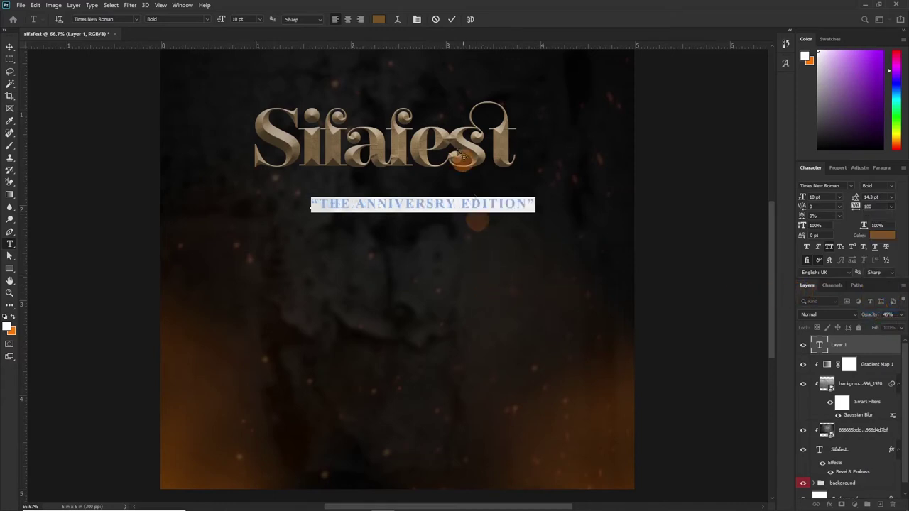
Commit the subtitle, move it just under the title, and select Sifafest's final t.
click(451, 19)
drag(440, 259, 615, 178)
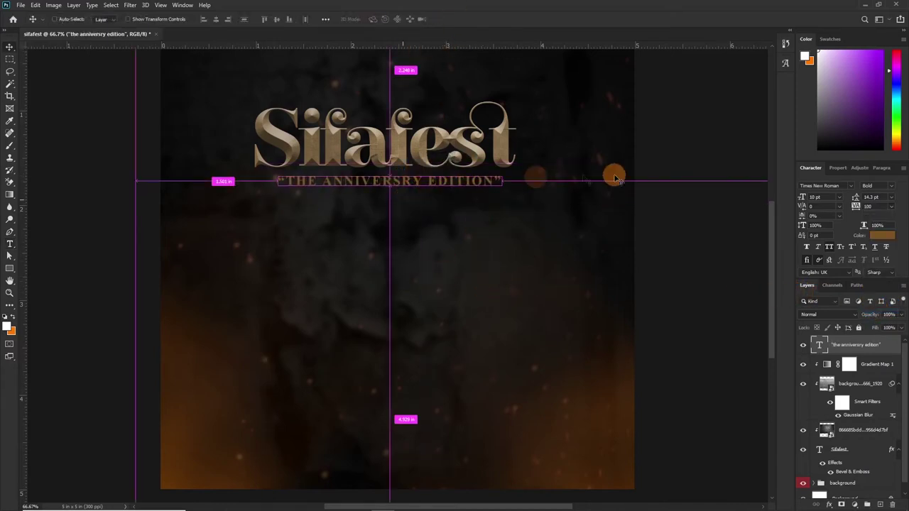
scroll(439, 216, up, 1)
key(t)
drag(480, 177, 518, 186)
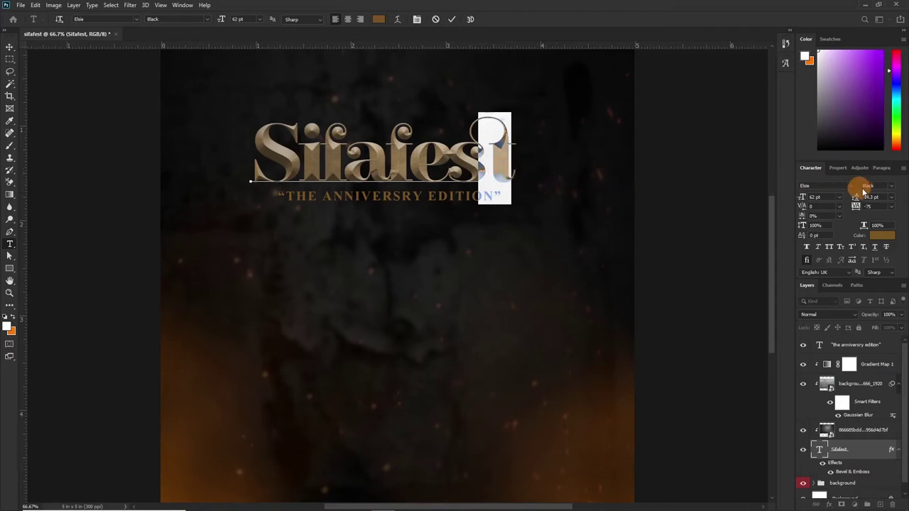
Change the selected final 't' to Bauer Bodoni Std 2 and commit the edit.
click(851, 188)
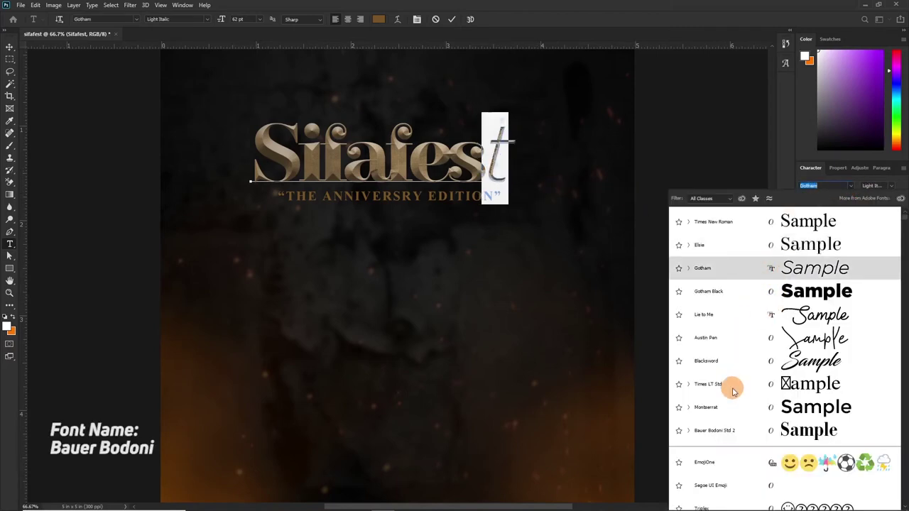
click(714, 431)
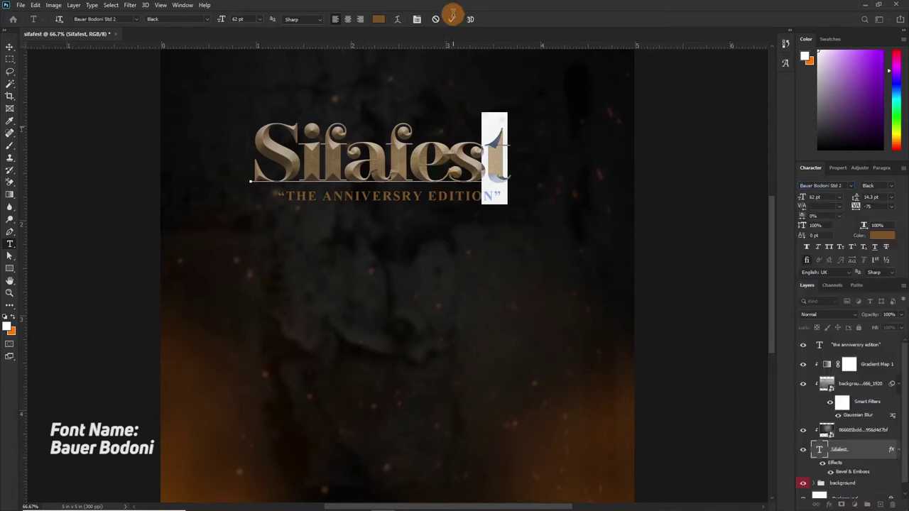
click(452, 22)
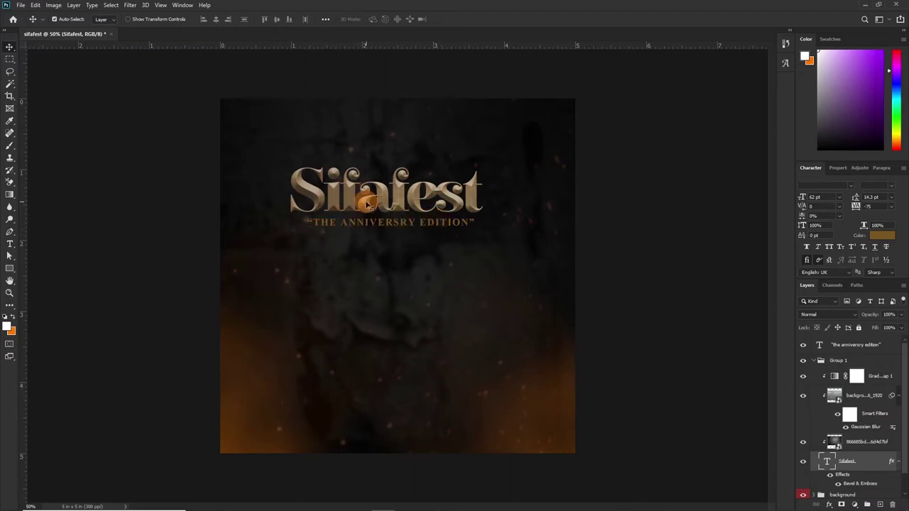
Copy the title's Bevel & Emboss layer style and paste it onto the subtitle layer.
scroll(868, 487, down, 1)
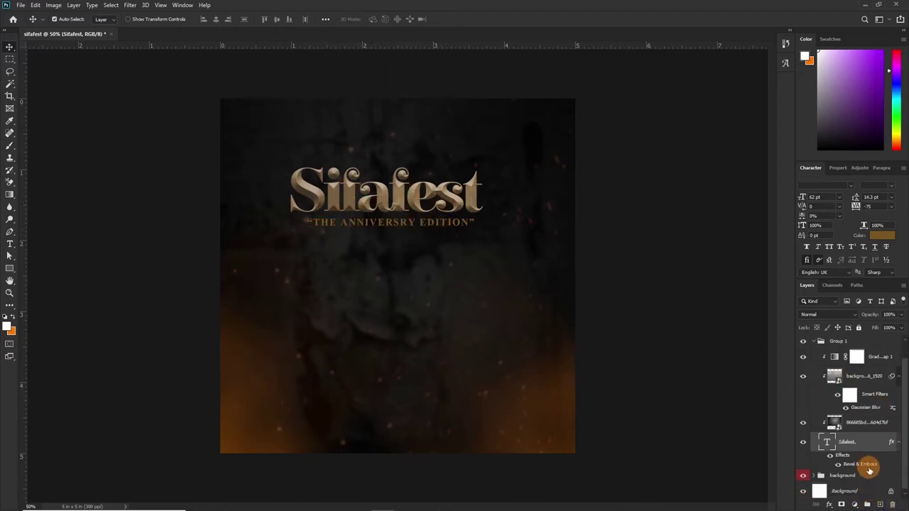
right_click(868, 465)
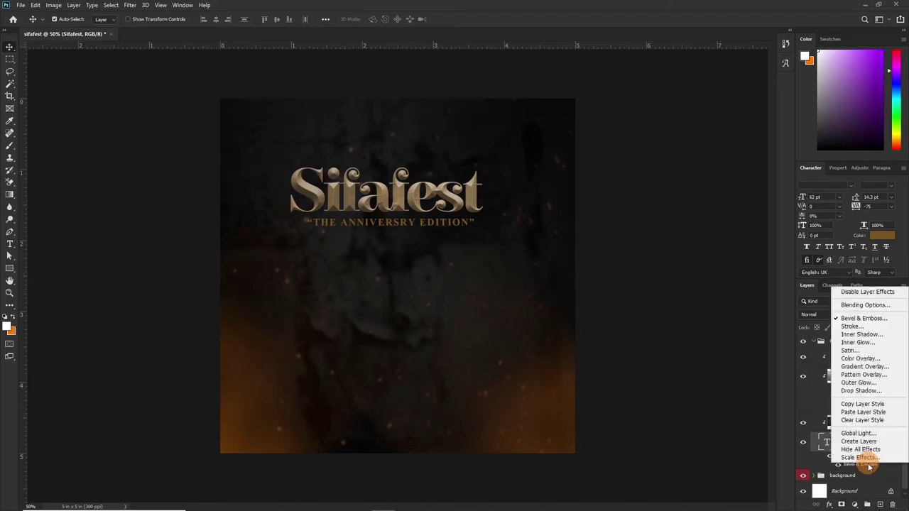
click(885, 467)
right_click(886, 468)
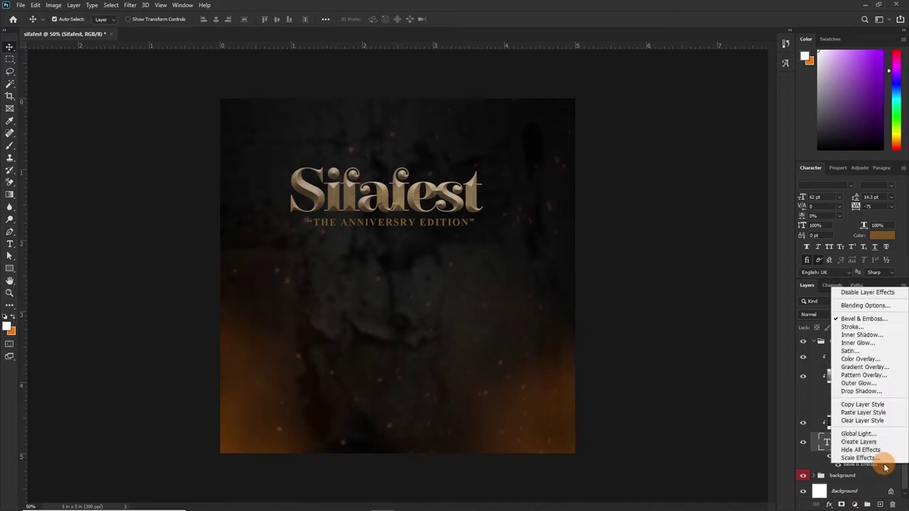
click(862, 405)
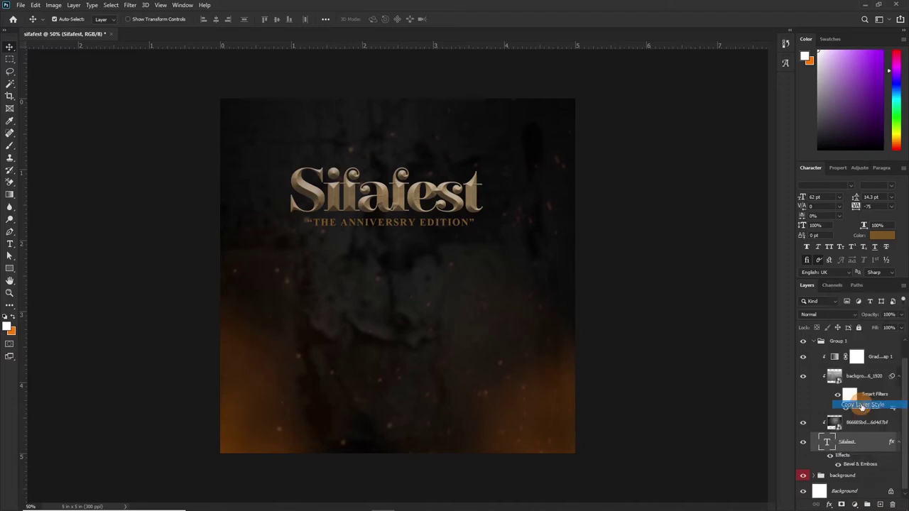
scroll(873, 369, up, 1)
click(880, 350)
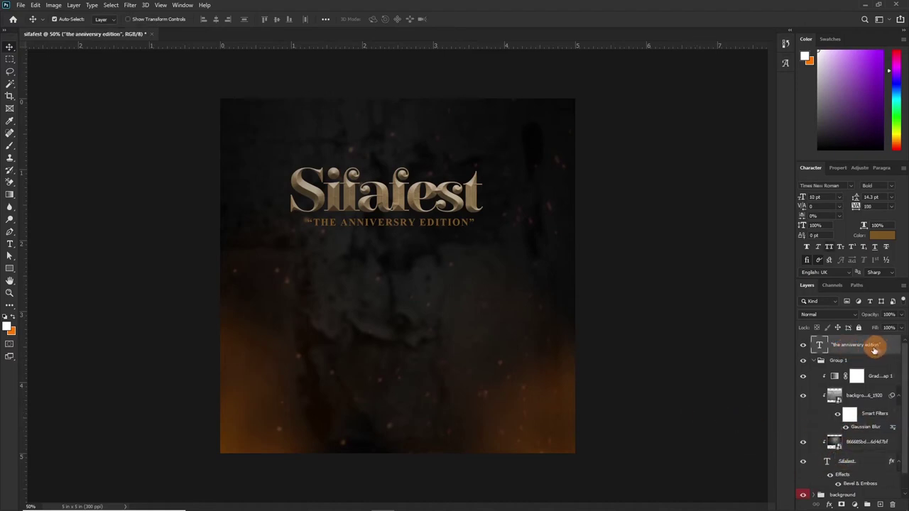
right_click(871, 349)
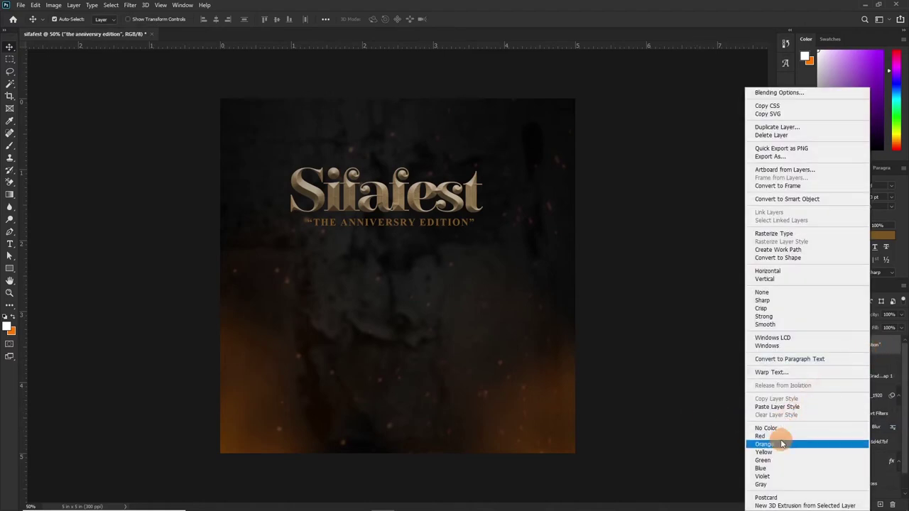
click(776, 408)
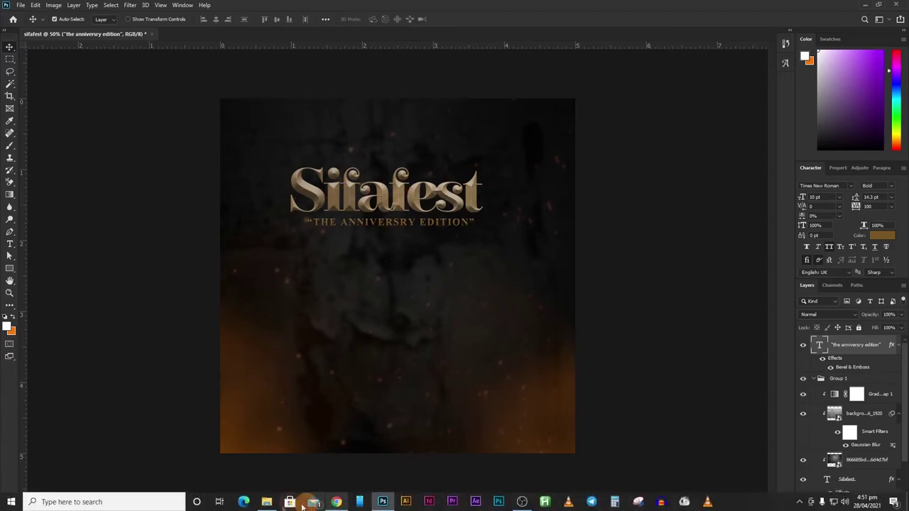
Drag the spark image from the project folder onto the flyer.
mouse_move(272, 504)
click(264, 465)
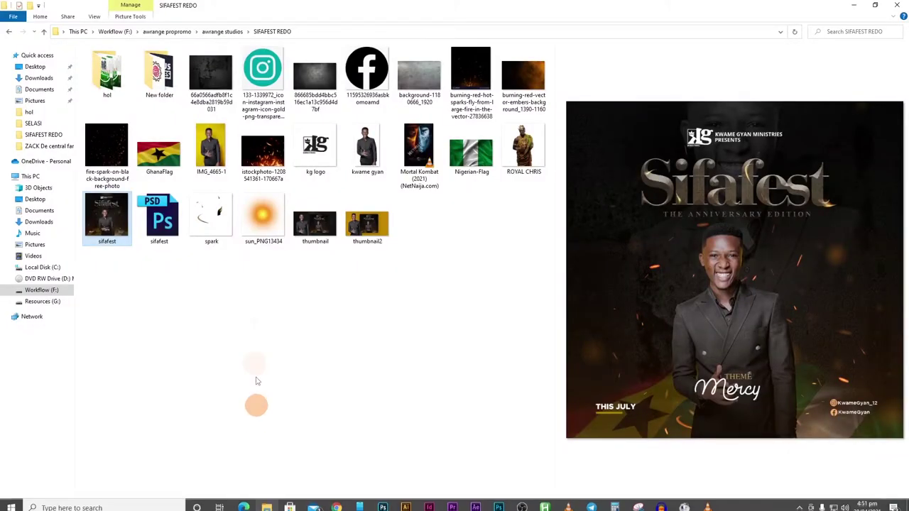
click(207, 224)
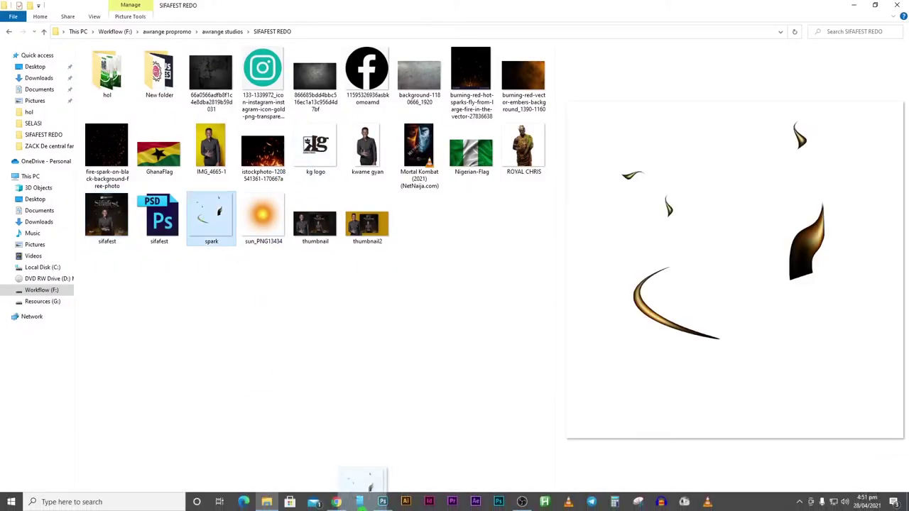
click(382, 472)
drag(382, 444, 397, 267)
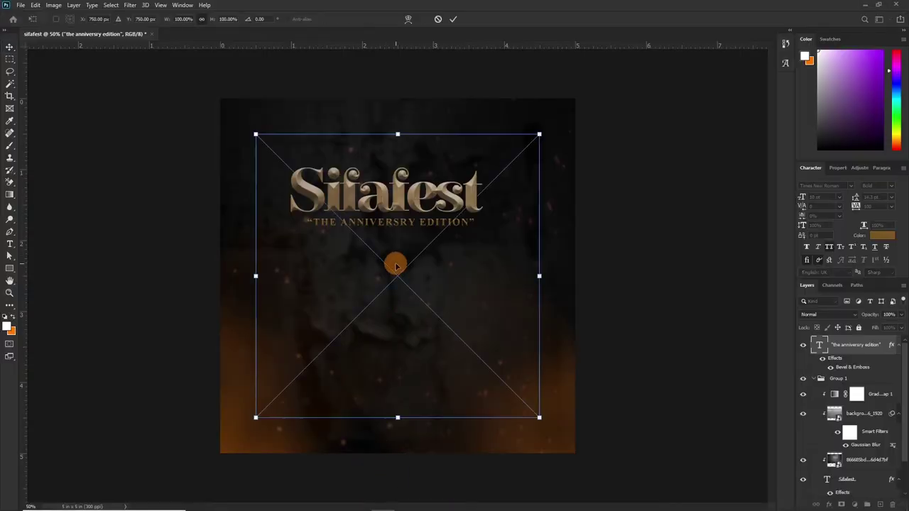
Confirm the spark placement and shift its golden streaks lower, beneath the Sifafest title.
key(Return)
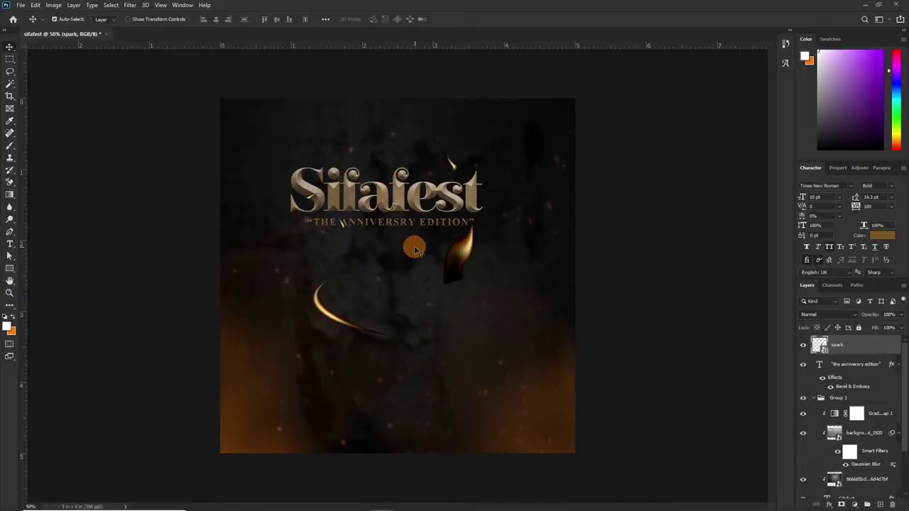
drag(462, 262, 482, 349)
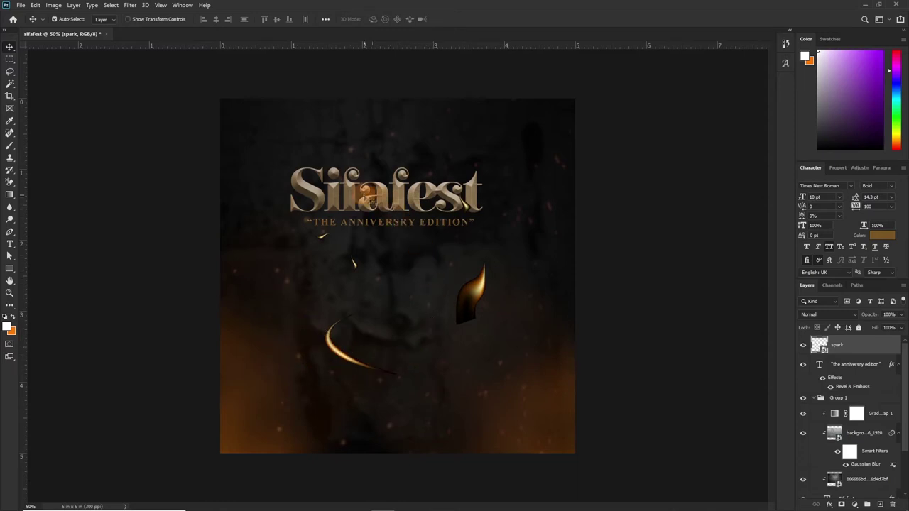
drag(474, 290, 474, 297)
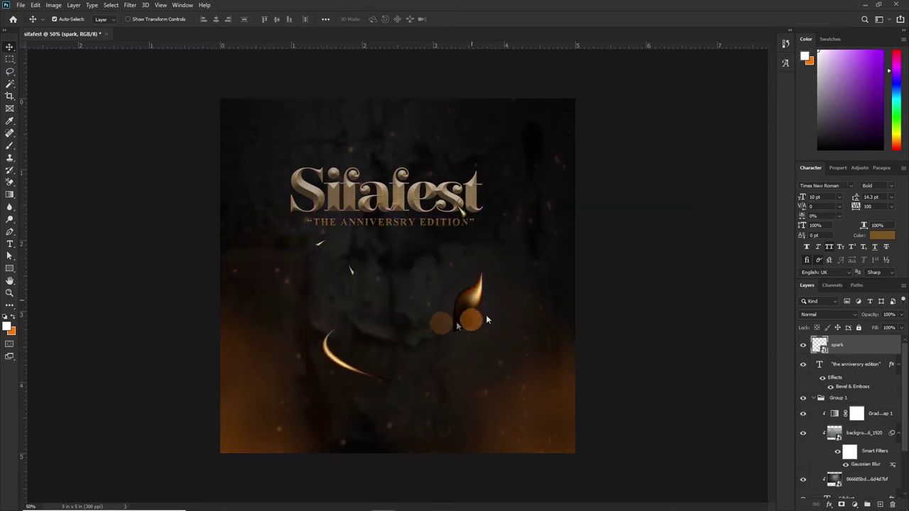
Rasterize the spark layer and cut the curved lower-left swoosh onto its own layer, Layer 1.
right_click(870, 347)
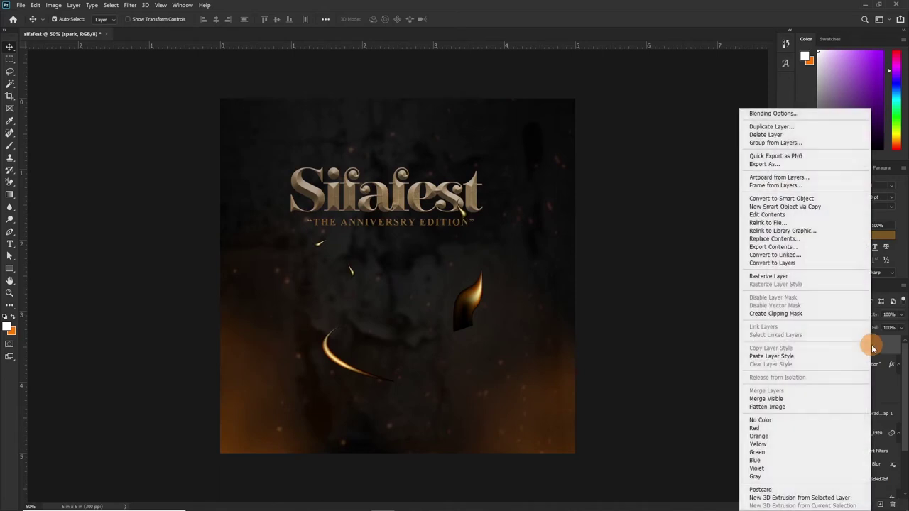
click(766, 277)
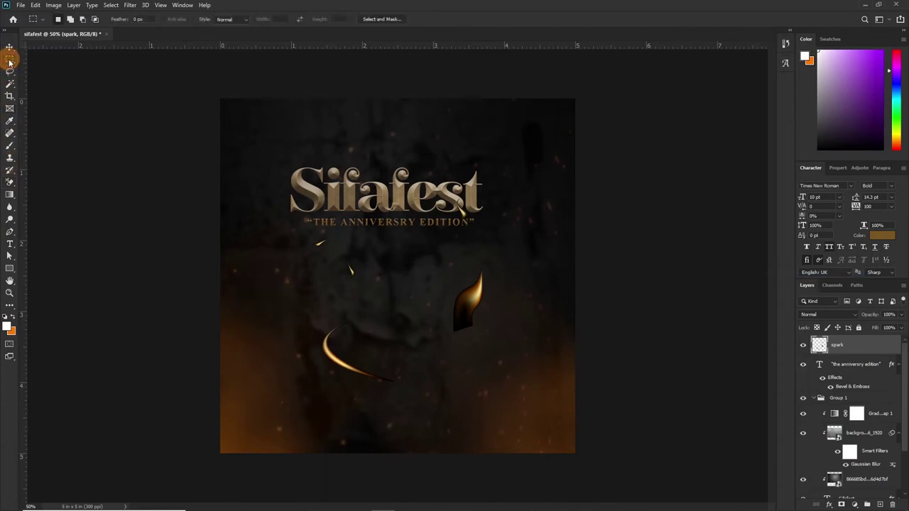
drag(266, 298, 408, 423)
mouse_move(360, 505)
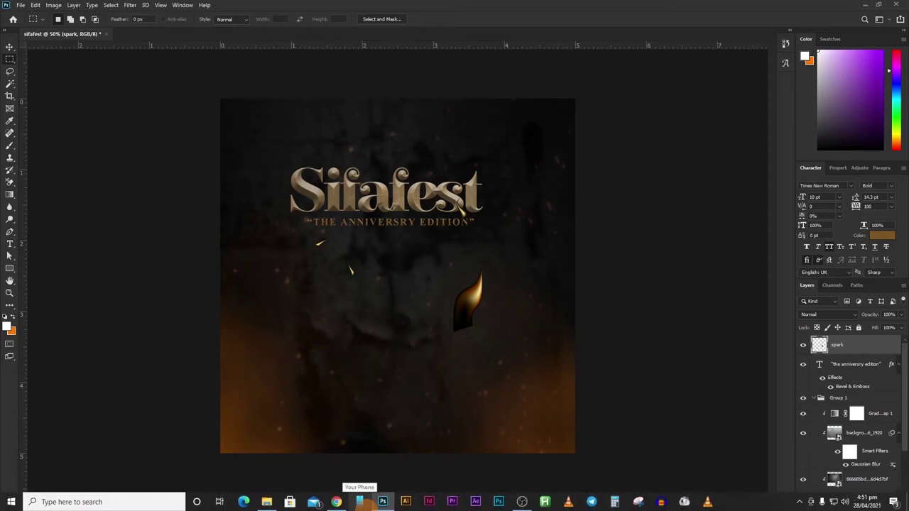
key(ctrl+shift+alt+n)
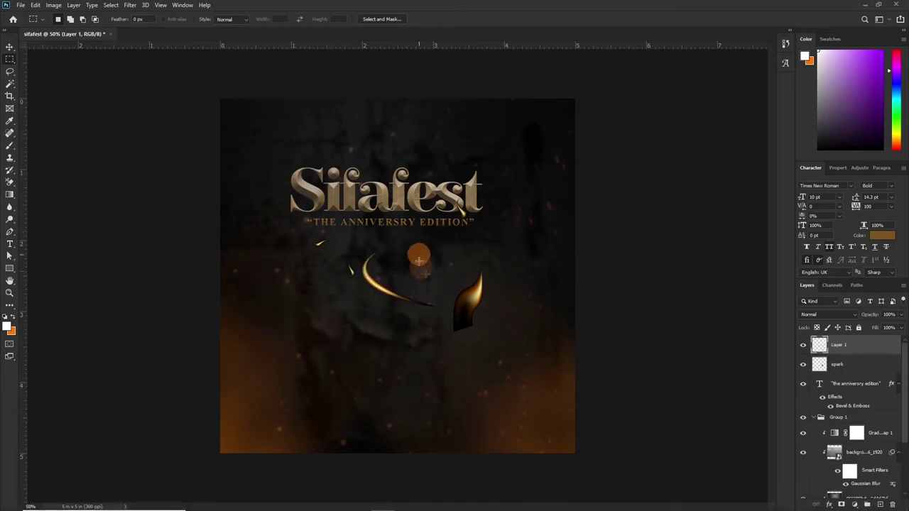
Cut the pointed flame shape on the right from the spark layer onto Layer 2.
click(854, 366)
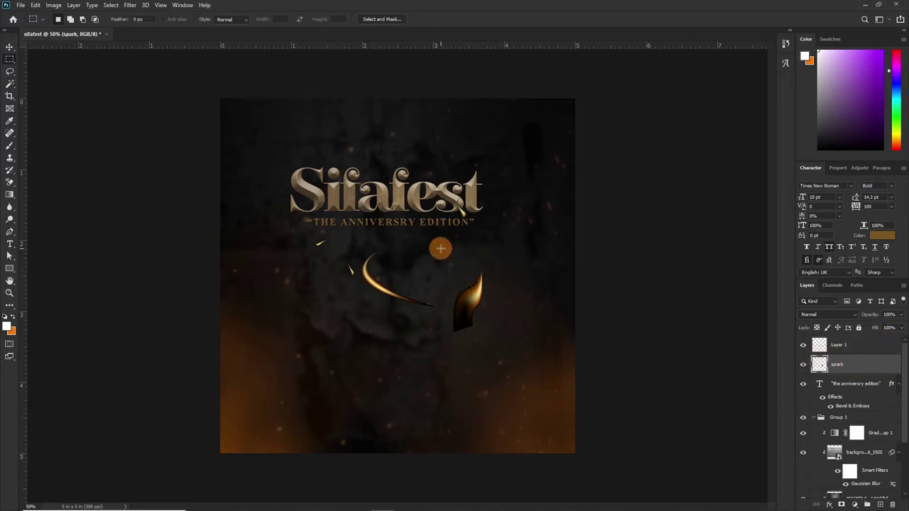
drag(443, 264, 512, 354)
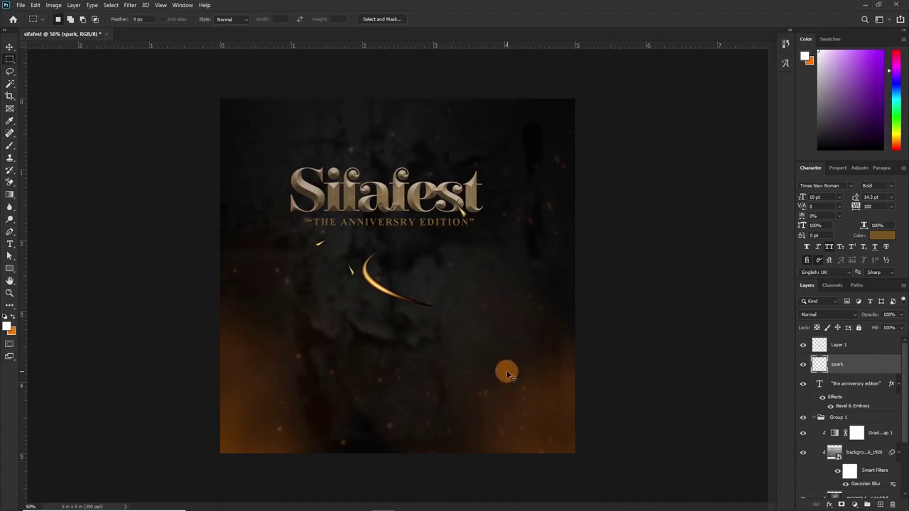
key(ctrl+j)
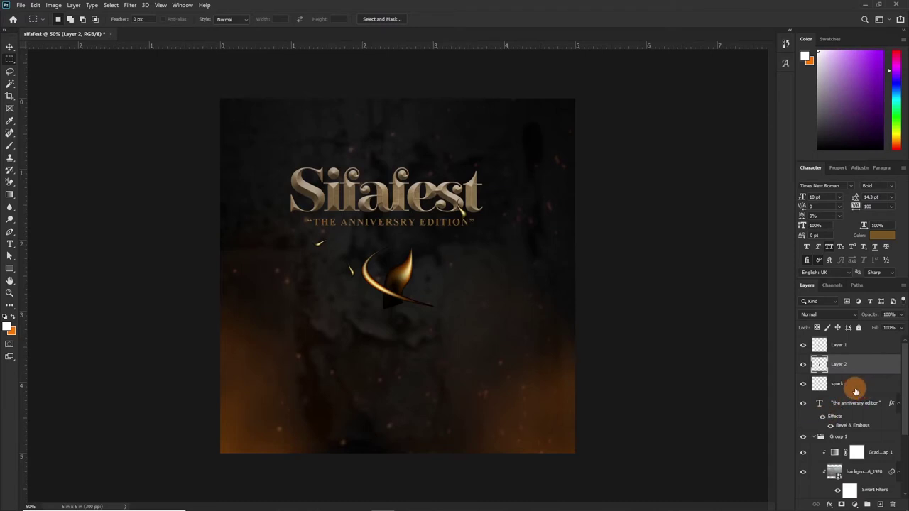
key(v)
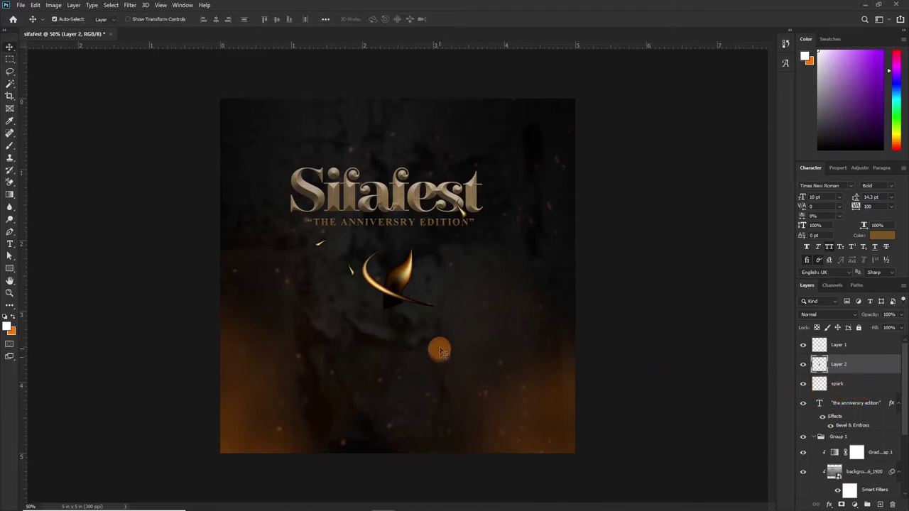
Set the spark, Layer 1 and Layer 2 spark layers to Screen blending.
ctrl+click(847, 386)
ctrl+click(854, 345)
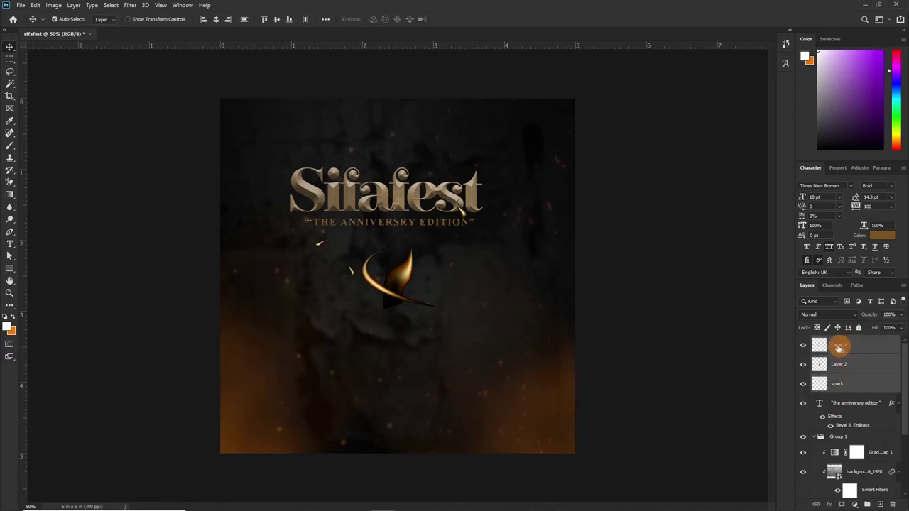
click(834, 318)
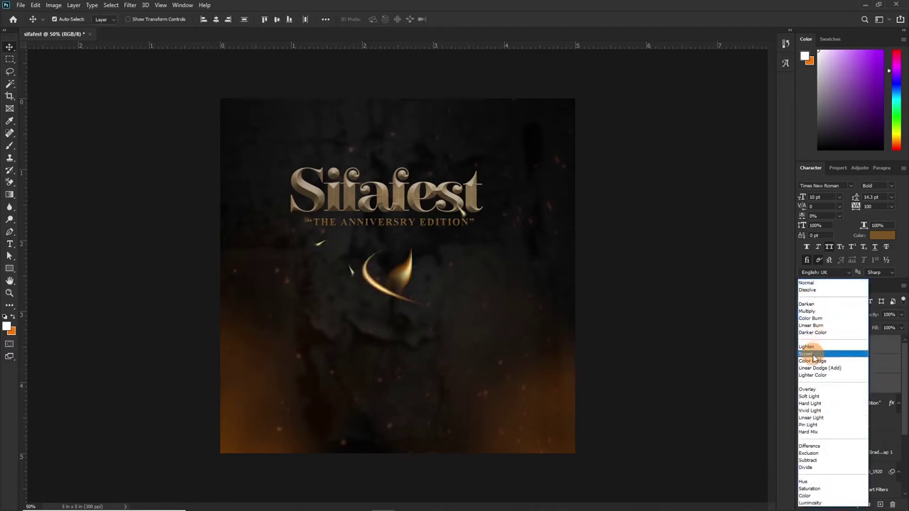
click(809, 365)
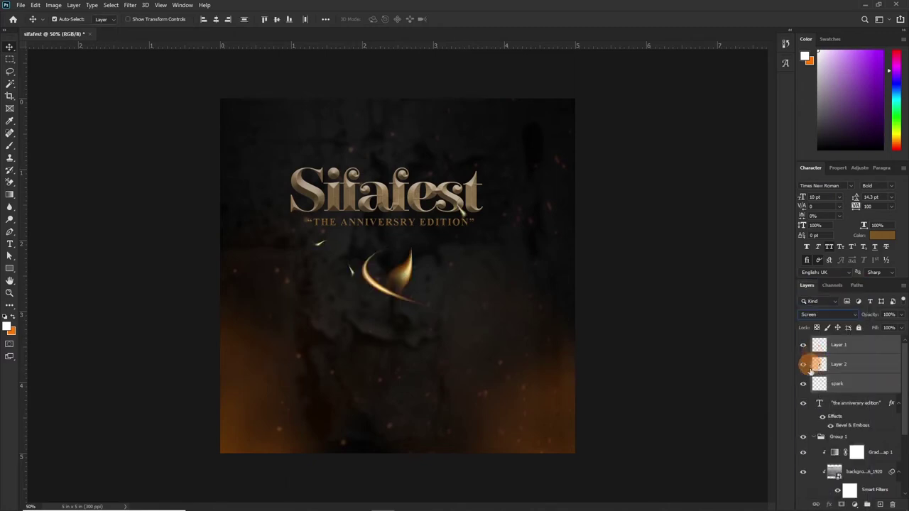
Move the small spark and the Layer 1 swoosh up beside the Sifafest title.
click(851, 384)
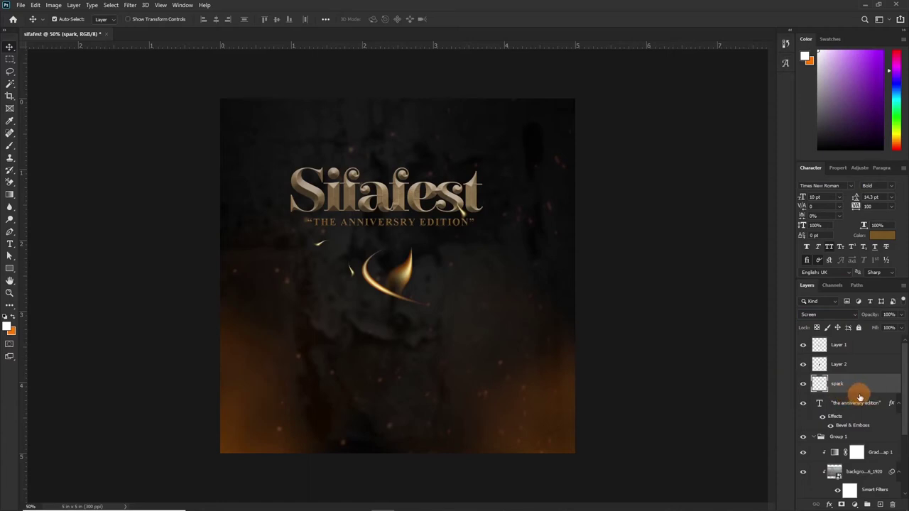
drag(320, 242, 460, 165)
click(398, 281)
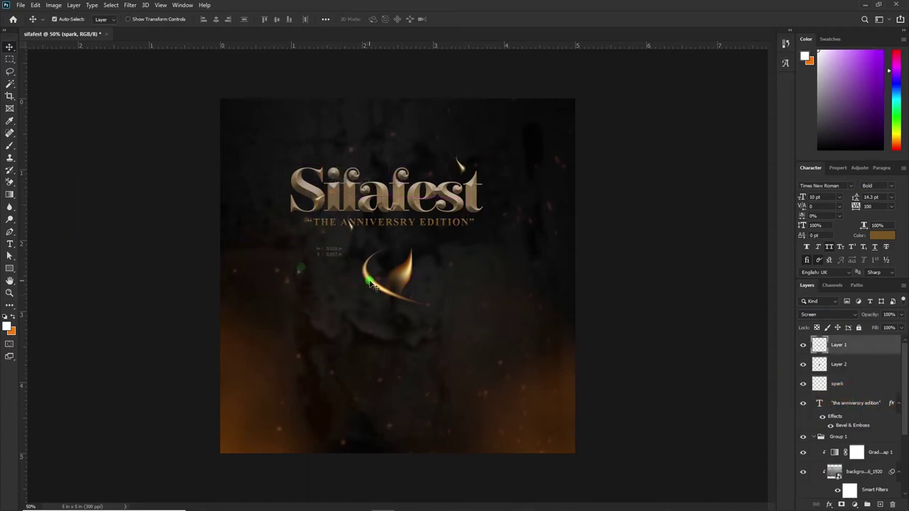
drag(397, 281, 343, 281)
key(ctrl+t)
drag(379, 308, 405, 142)
key(Return)
Shrink the Layer 2 flame to about 44% and duplicate the glow as Layer 1 copy.
key(alt+bracketleft)
key(ctrl+t)
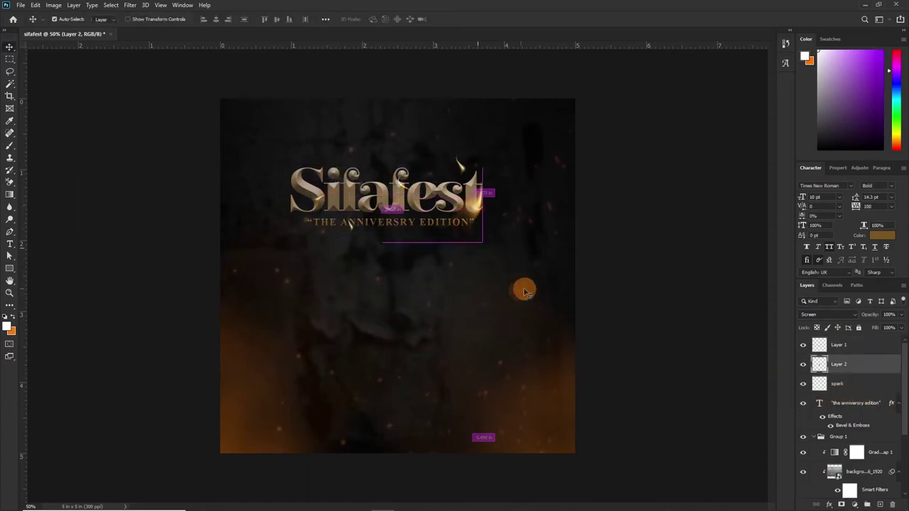
drag(483, 173, 888, 456)
key(Return)
key(alt+bracketright)
Group the title, spark and Group 1 layers into one folder.
double_click(888, 455)
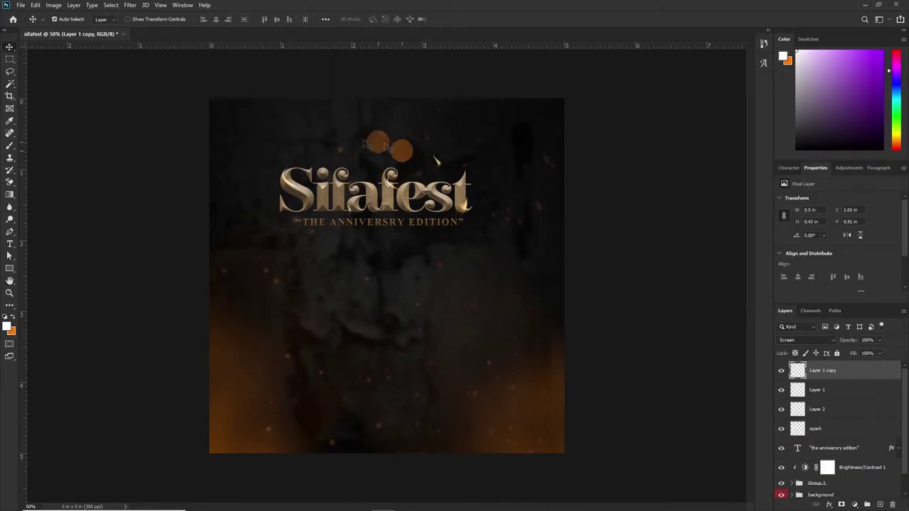
drag(383, 147, 842, 502)
click(842, 488)
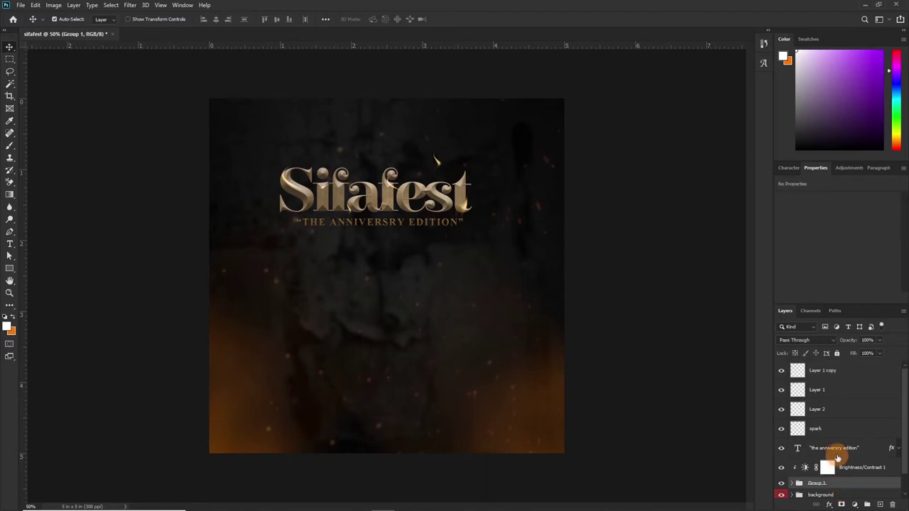
shift+click(843, 377)
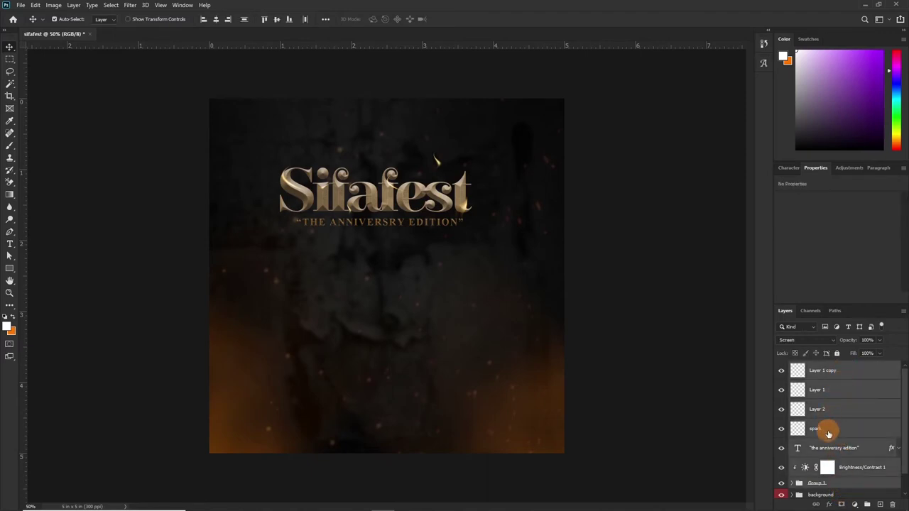
key(ctrl+g)
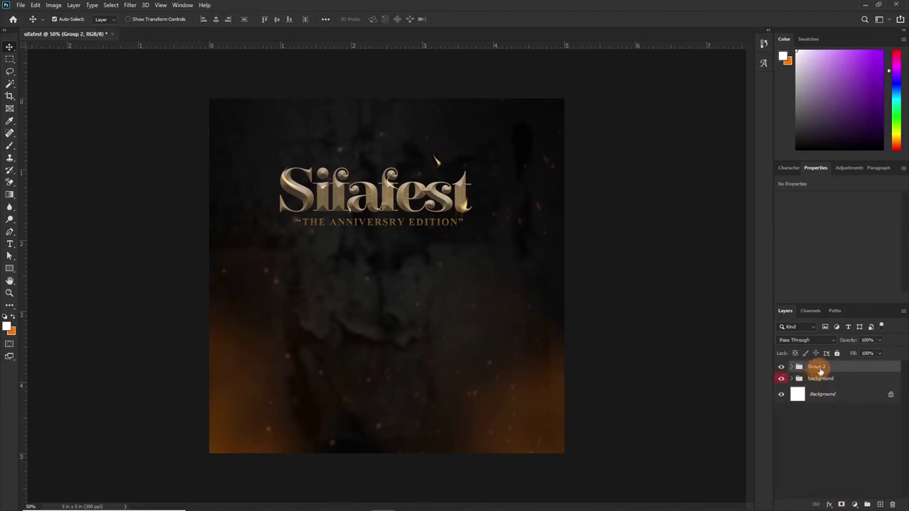
Rename the group 'main text', tag it orange, and nudge the title right to center it.
double_click(816, 367)
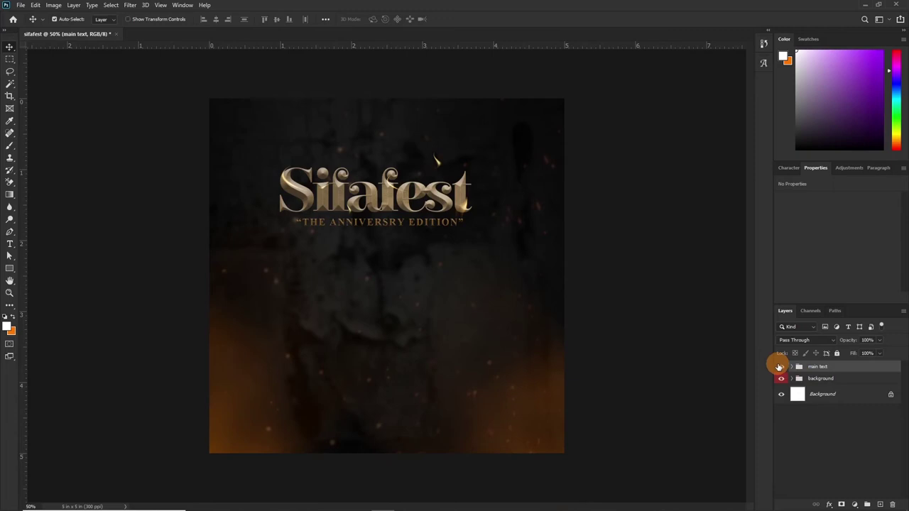
right_click(779, 366)
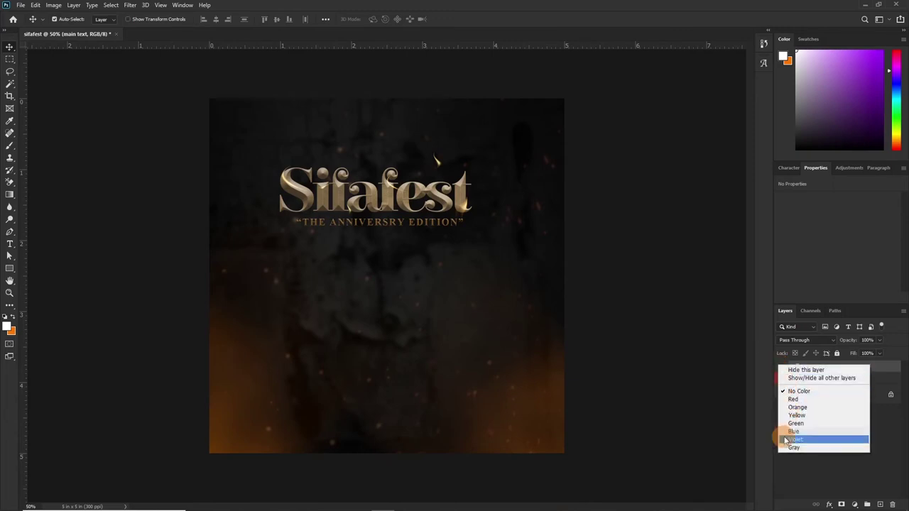
click(789, 408)
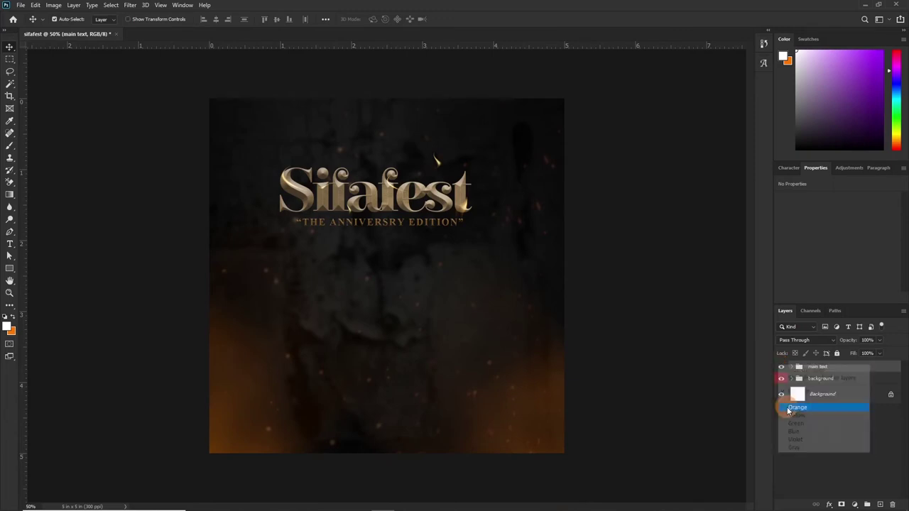
key(shift+Right)
key(shift+Right)
key(shift+Right)
key(shift+Right)
key(shift+Right)
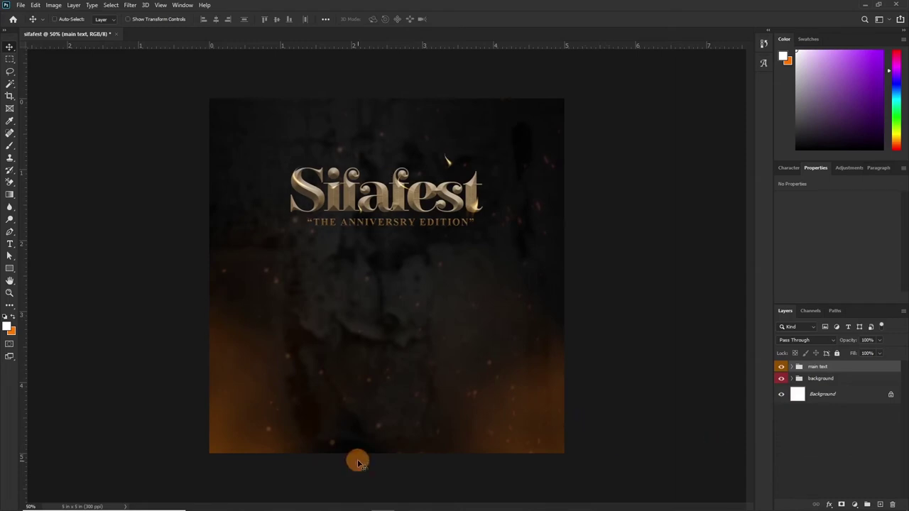
key(ctrl)
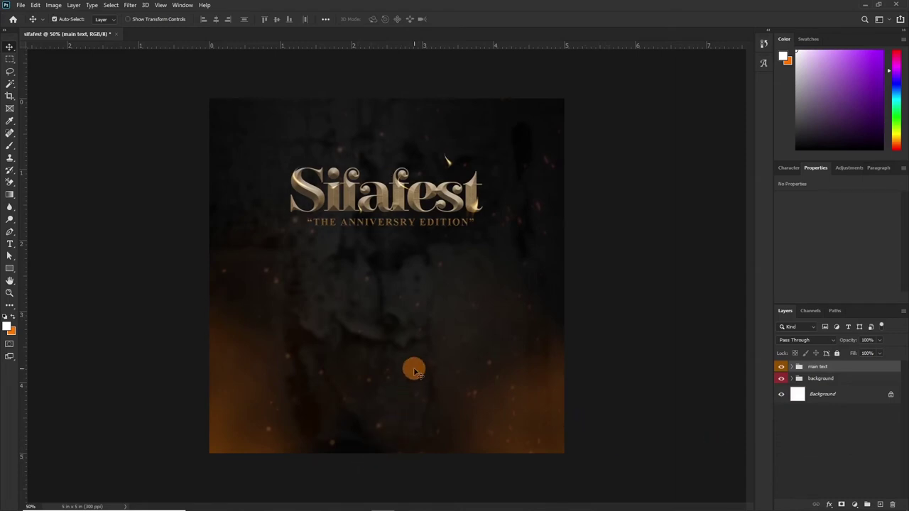
Drag the artist's photo from the SIFAFEST REDO folder into the flyer.
mouse_move(213, 509)
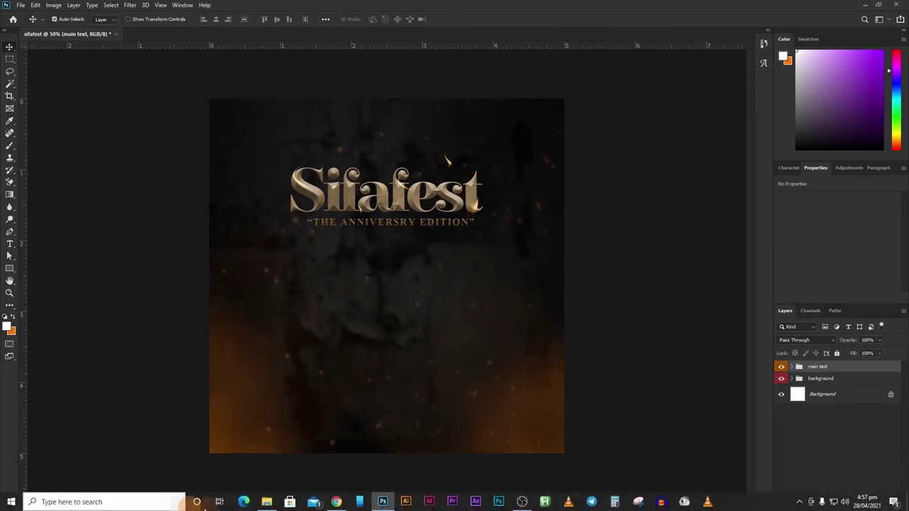
mouse_move(266, 504)
click(260, 462)
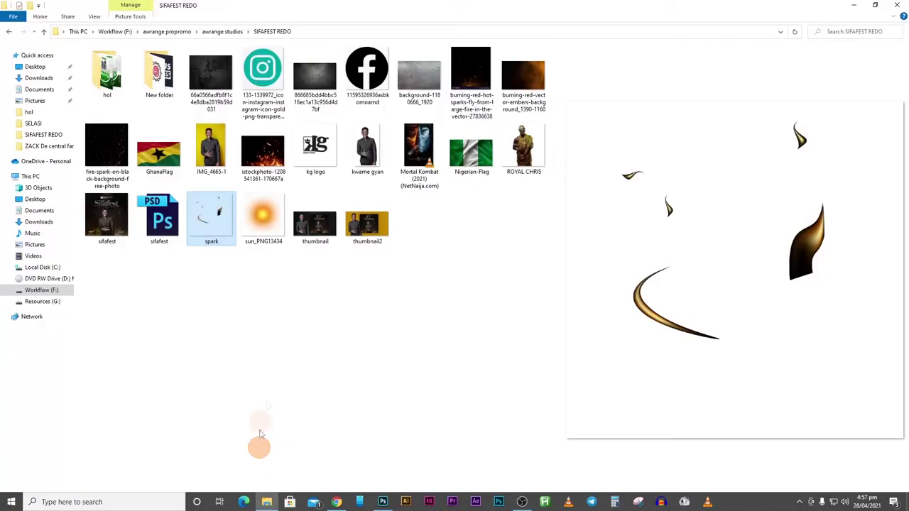
drag(353, 147, 377, 355)
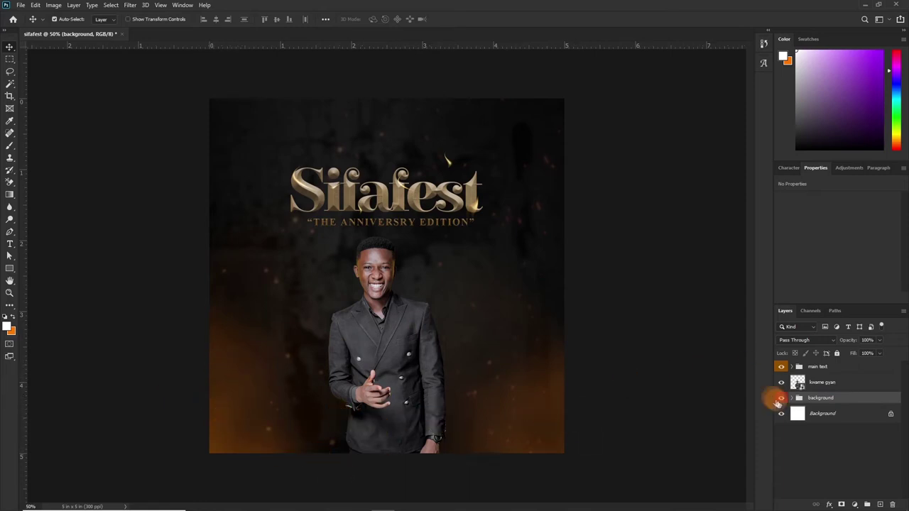
Expand the background group and place both ember layers above the artist's photo.
click(793, 398)
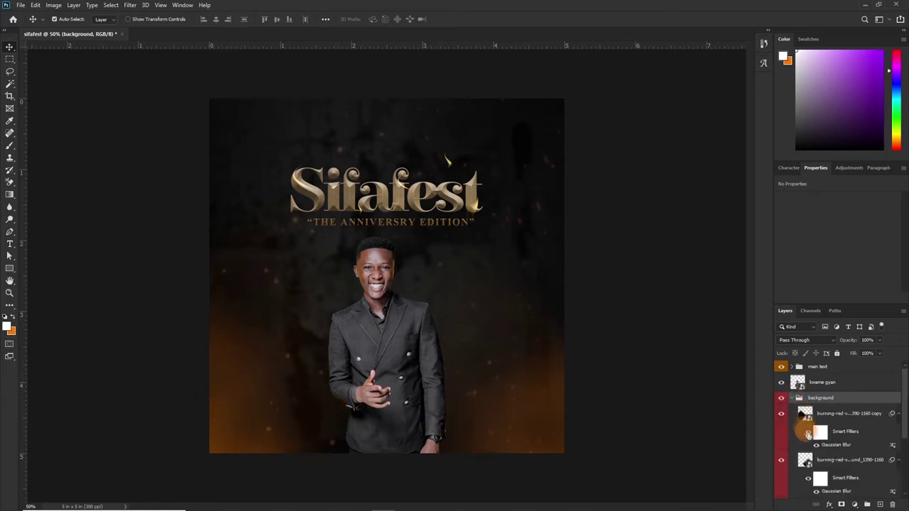
drag(816, 434, 817, 376)
mouse_move(845, 433)
mouse_down()
mouse_move(893, 400)
mouse_move(856, 399)
mouse_up()
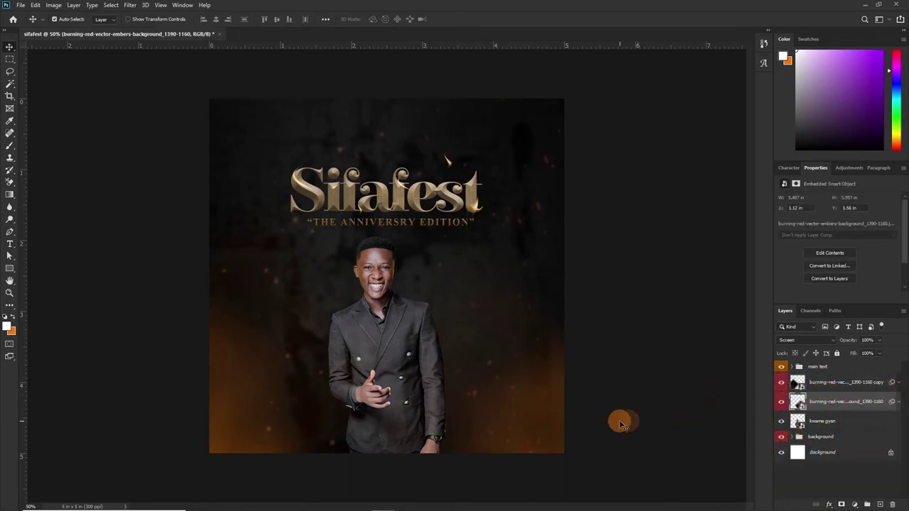
key(ctrl+z)
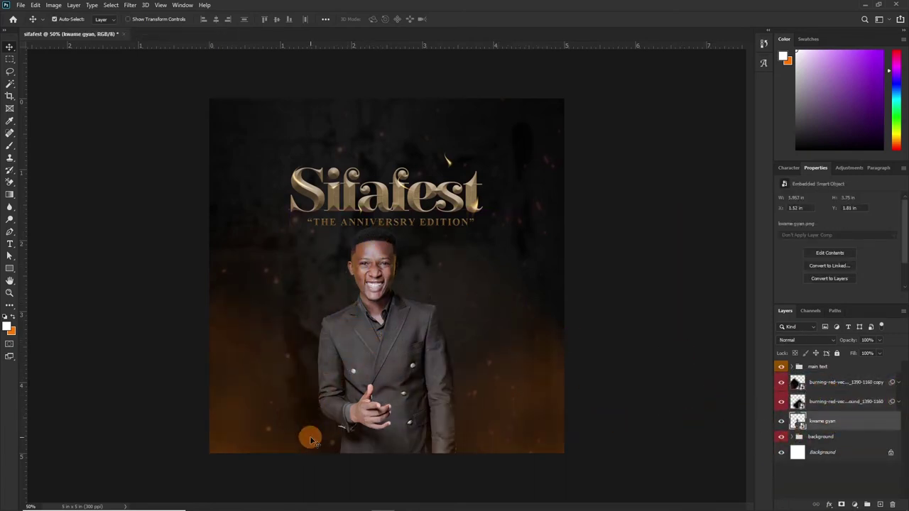
Place the GhanaFlag and Nigerian-Flag images into the flyer and commit both.
mouse_move(206, 504)
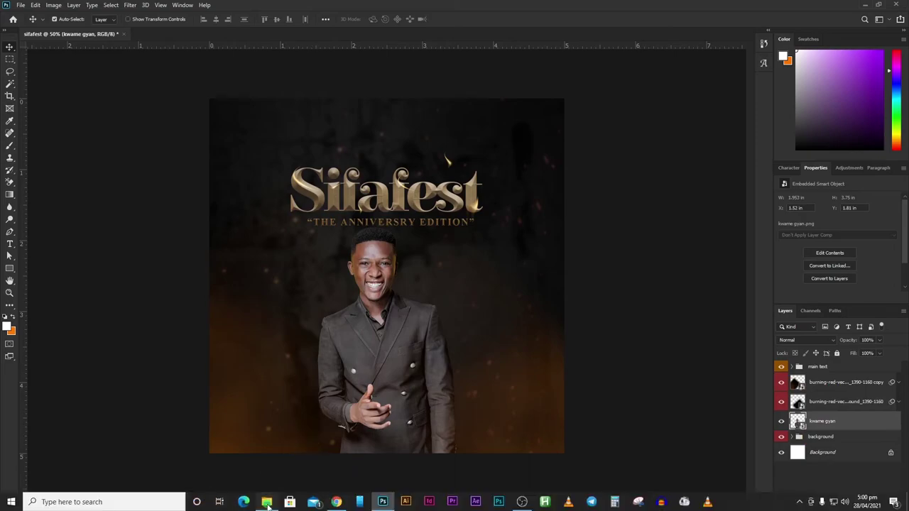
click(267, 502)
click(159, 149)
click(471, 149)
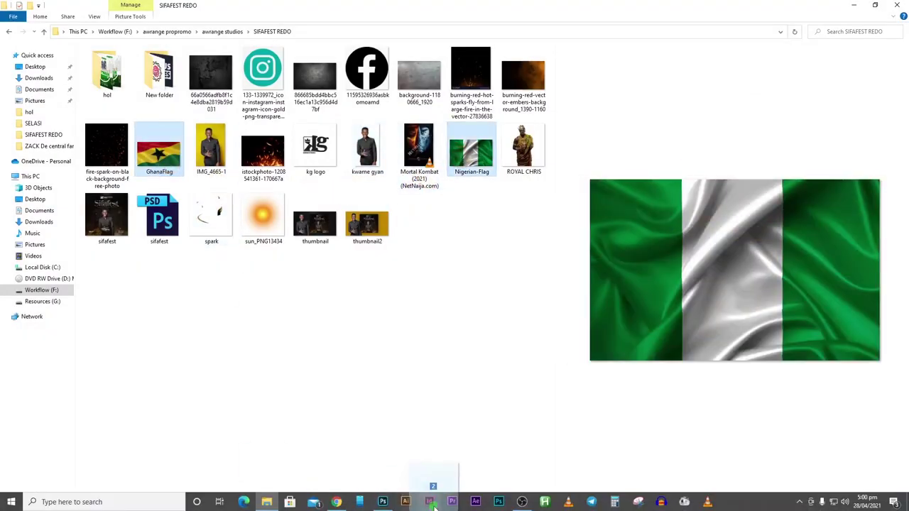
drag(434, 504, 386, 277)
click(455, 19)
click(456, 19)
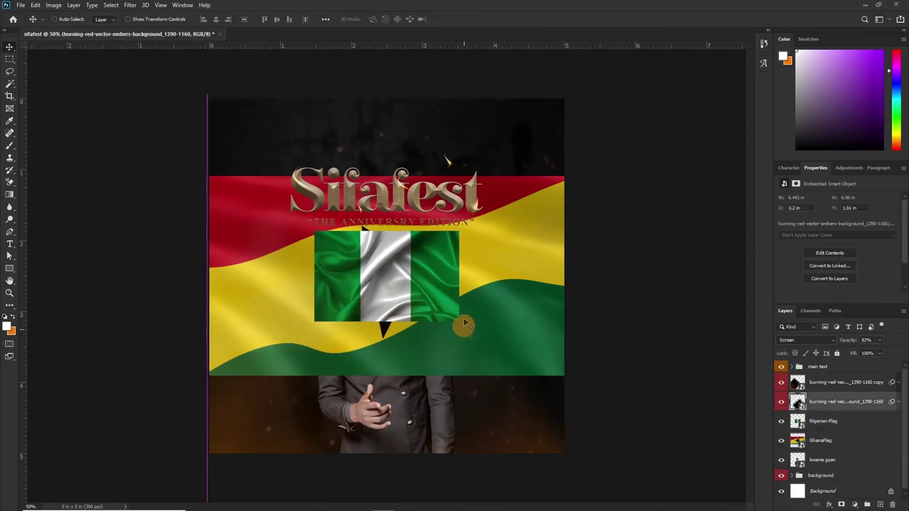
drag(463, 325, 481, 244)
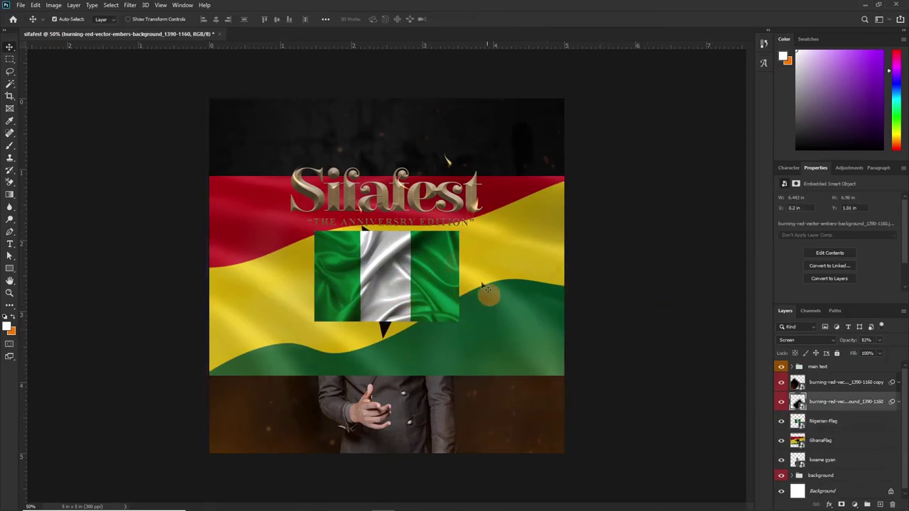
click(852, 445)
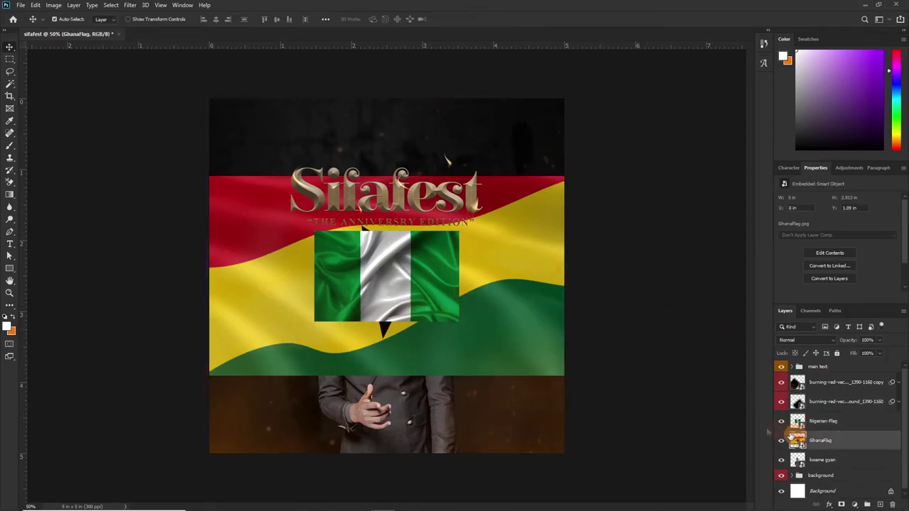
drag(531, 310, 436, 368)
click(893, 467)
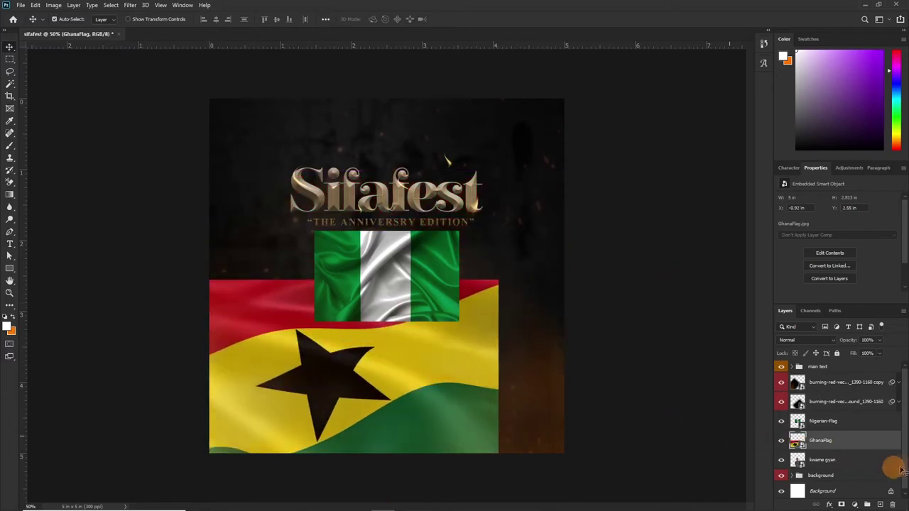
ctrl+click(841, 423)
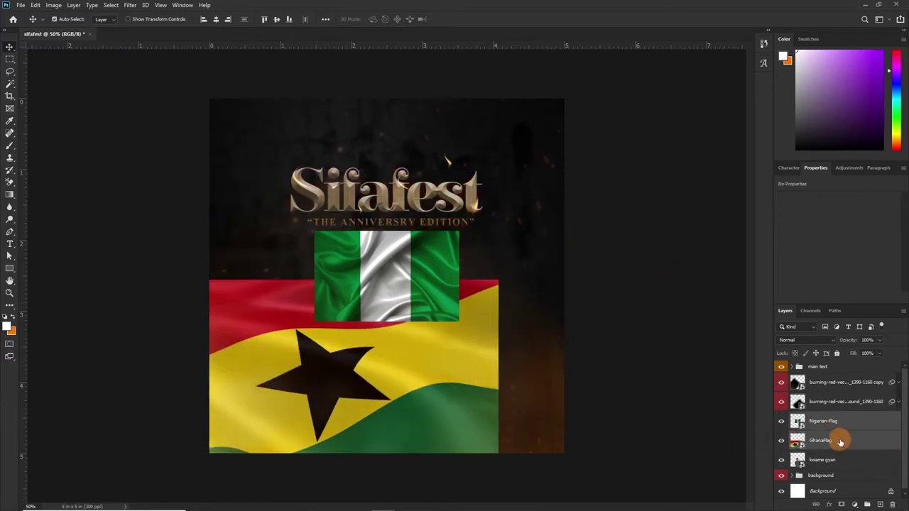
drag(840, 442, 838, 469)
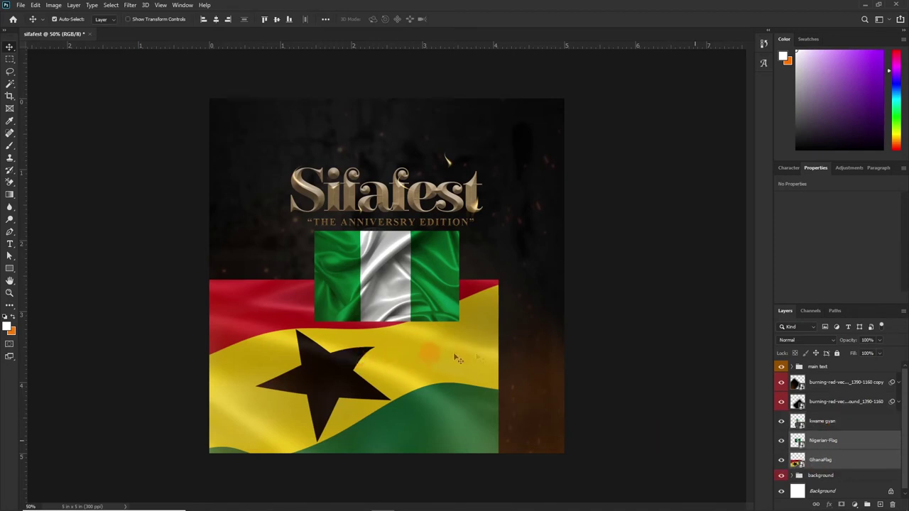
click(838, 464)
Rotate the Ghana flag diagonally, shrink it, and fit it into the lower-left corner.
drag(655, 450, 657, 455)
key(ctrl+t)
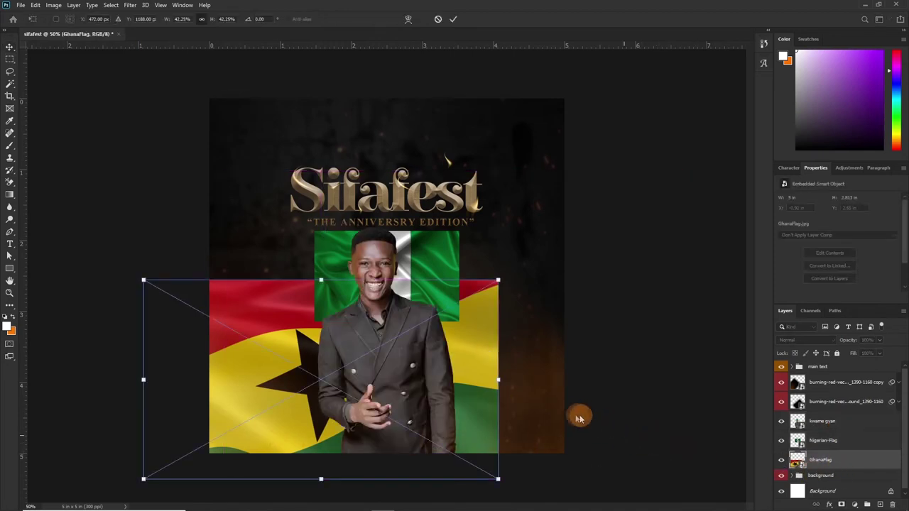
drag(539, 396, 502, 266)
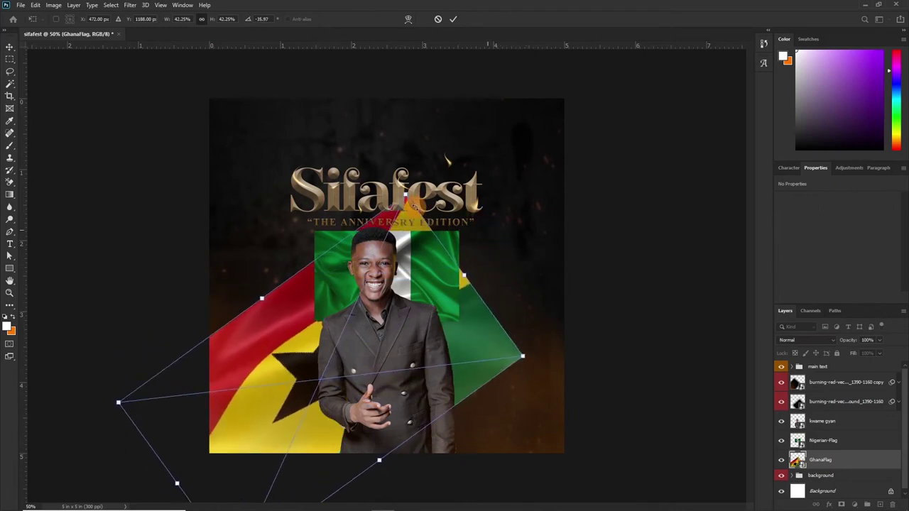
drag(405, 193, 304, 294)
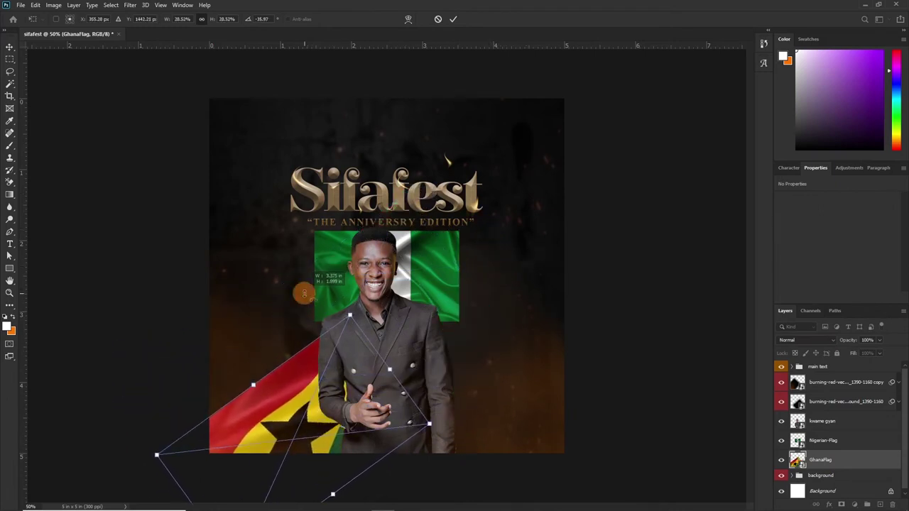
drag(443, 400, 444, 400)
drag(326, 402, 307, 368)
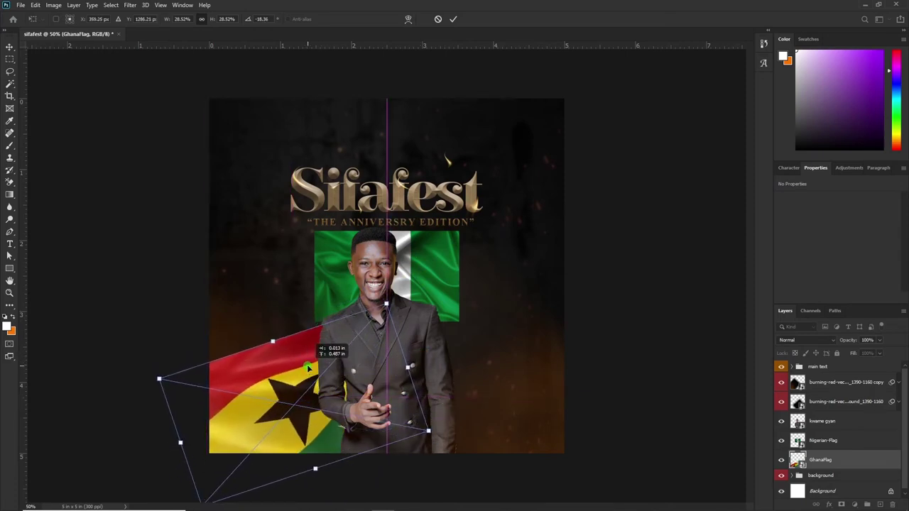
key(Return)
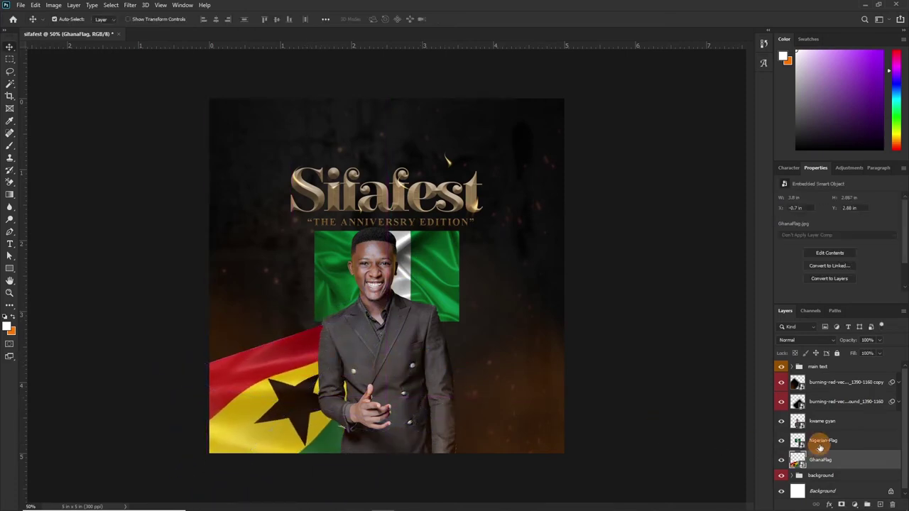
Tilt the Nigerian flag and move it across the lower right behind the artist.
click(831, 441)
key(ctrl+t)
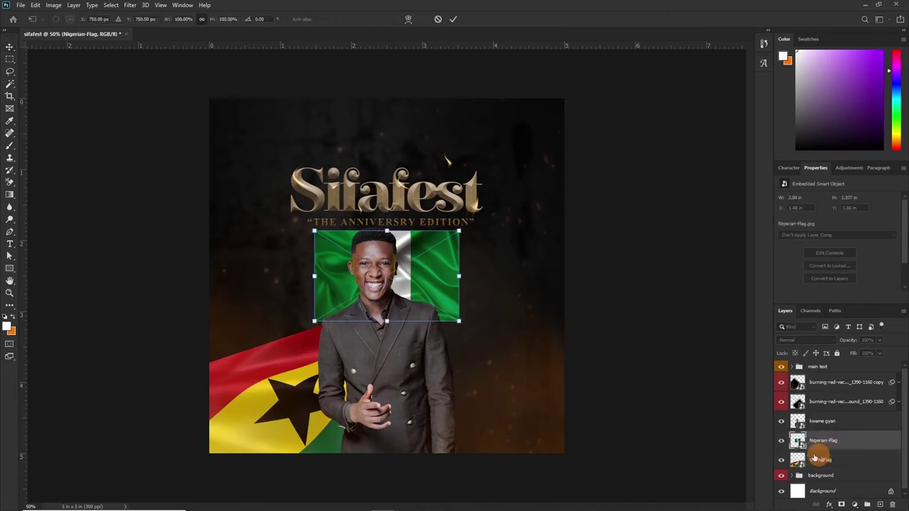
drag(497, 260, 536, 422)
key(Return)
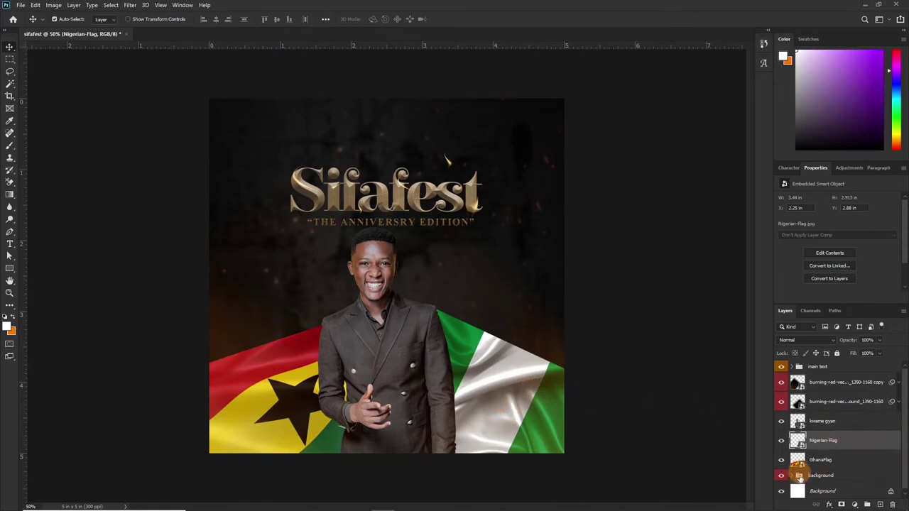
Mask the Ghana flag and paint out its red band with a smaller soft brush.
click(820, 462)
click(841, 504)
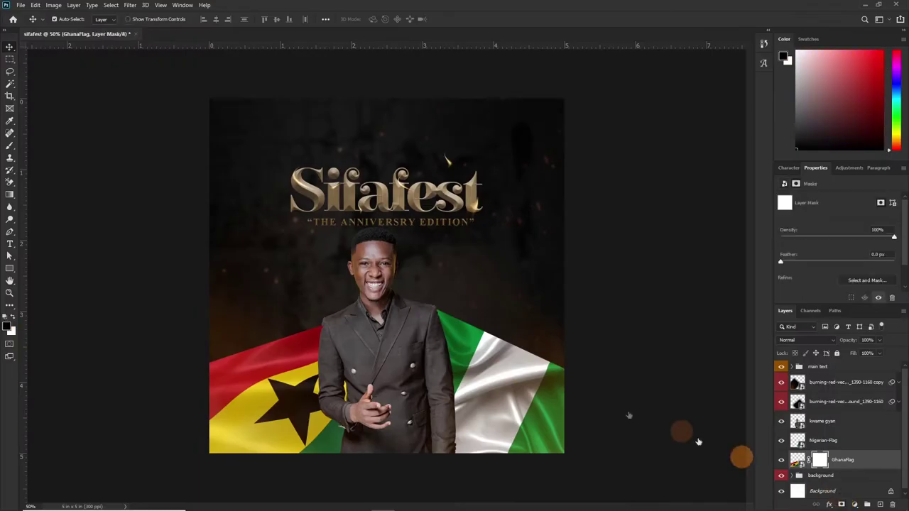
key(b)
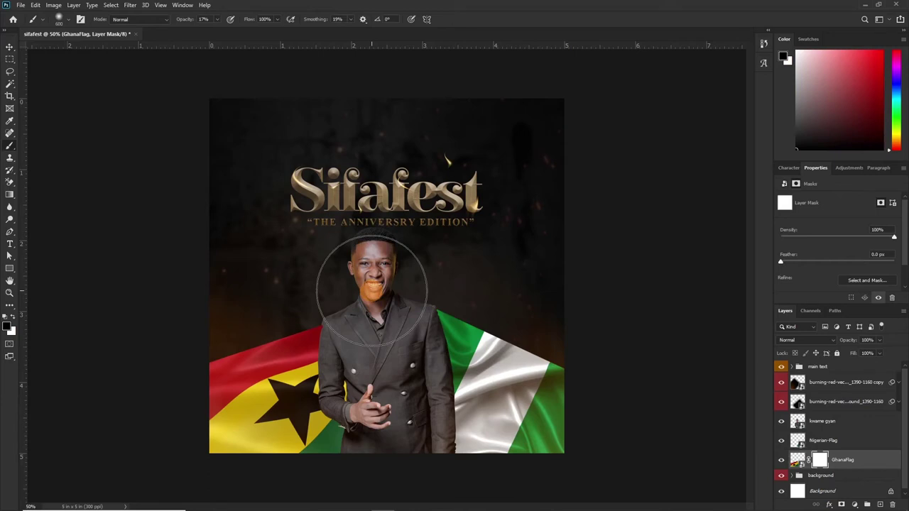
key(bracketleft)
key(bracketleft)
key(bracketleft)
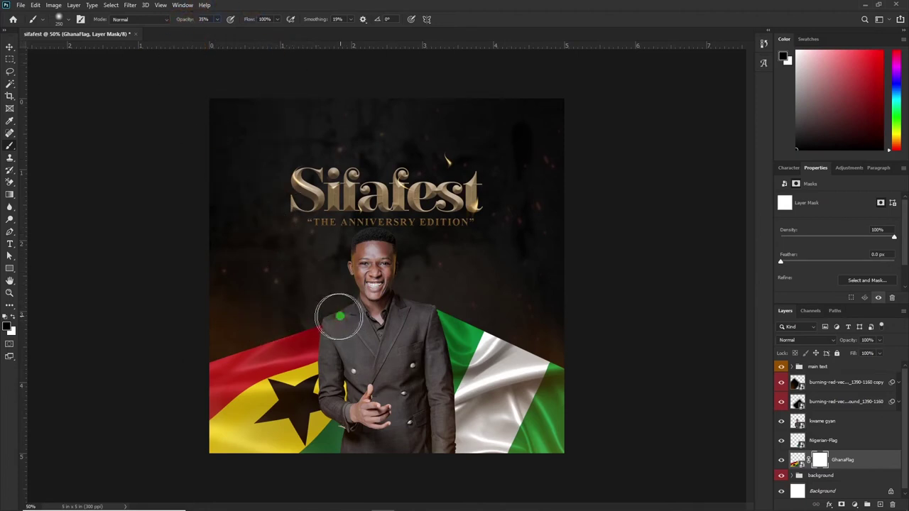
mouse_move(339, 316)
mouse_down()
mouse_move(260, 321)
mouse_move(126, 377)
mouse_up()
Mask the Nigerian flag and fade its top by painting black.
click(824, 440)
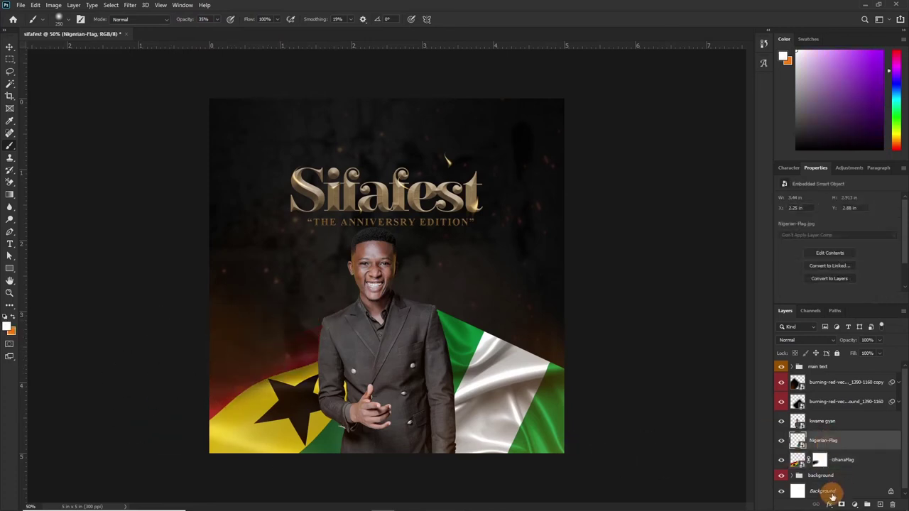
click(840, 504)
key(d)
mouse_move(461, 320)
mouse_down()
mouse_move(570, 381)
mouse_move(547, 360)
mouse_move(433, 315)
mouse_move(551, 394)
mouse_move(485, 359)
mouse_move(426, 377)
mouse_up()
key(alt+bracketleft)
key(v)
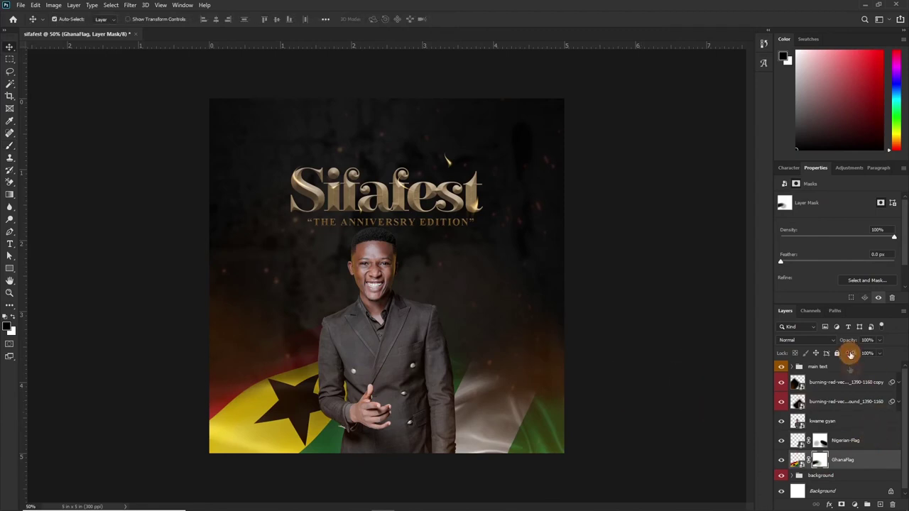
Lower both flags to 20% opacity and move them into the background group.
key(2)
click(869, 440)
key(2)
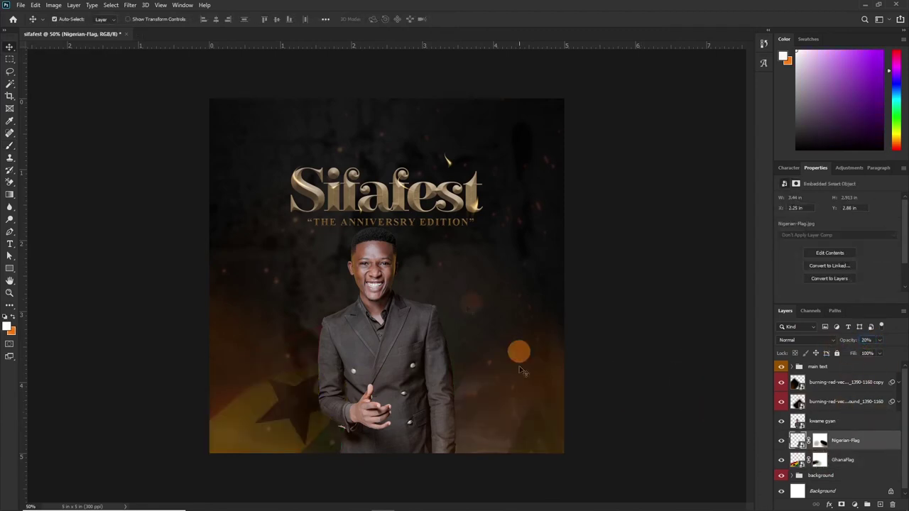
shift+click(863, 460)
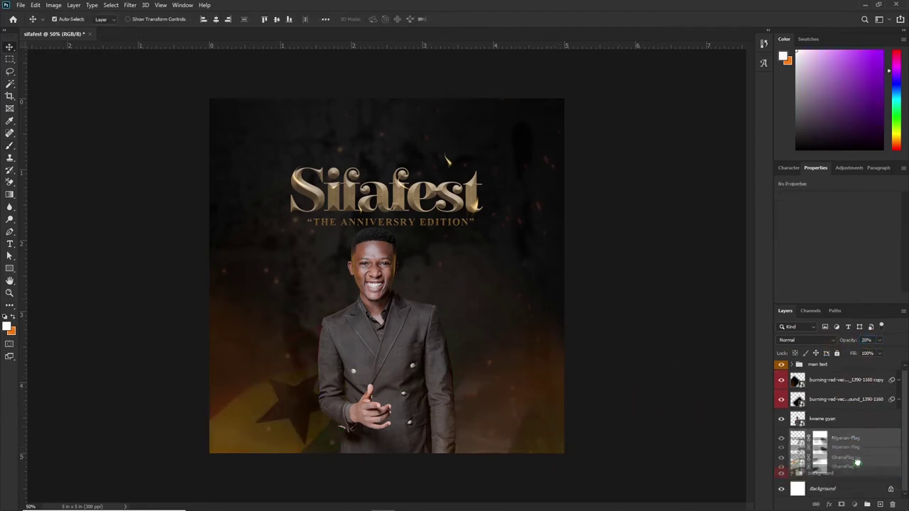
drag(869, 460, 834, 475)
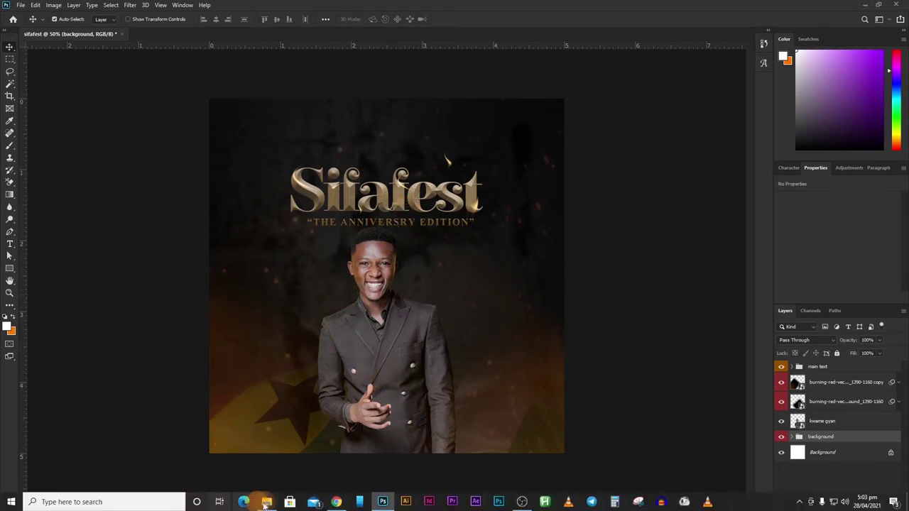
Place the flying-sparks image and scale it to cover the whole canvas.
click(242, 497)
drag(467, 146, 387, 414)
drag(471, 252, 471, 325)
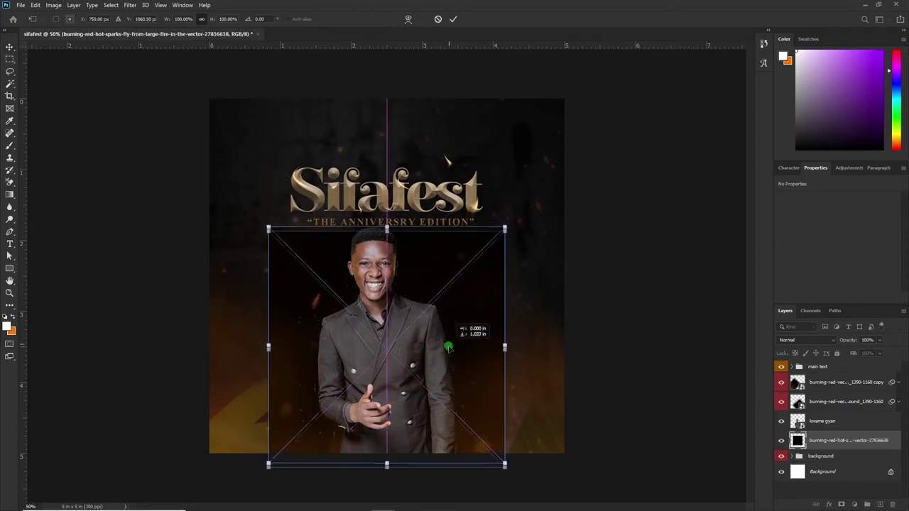
drag(505, 229, 573, 163)
drag(487, 334, 496, 271)
drag(571, 85, 582, 75)
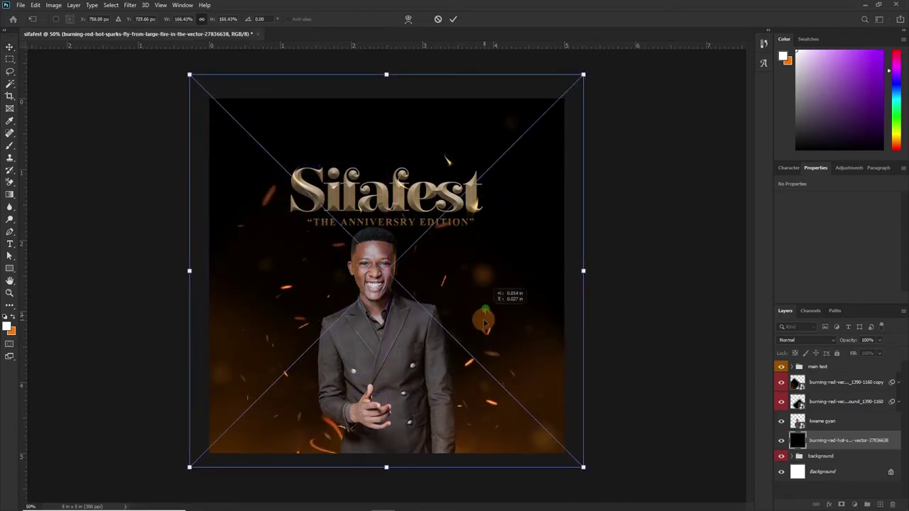
key(ctrl+minus)
drag(517, 132, 528, 115)
double_click(435, 305)
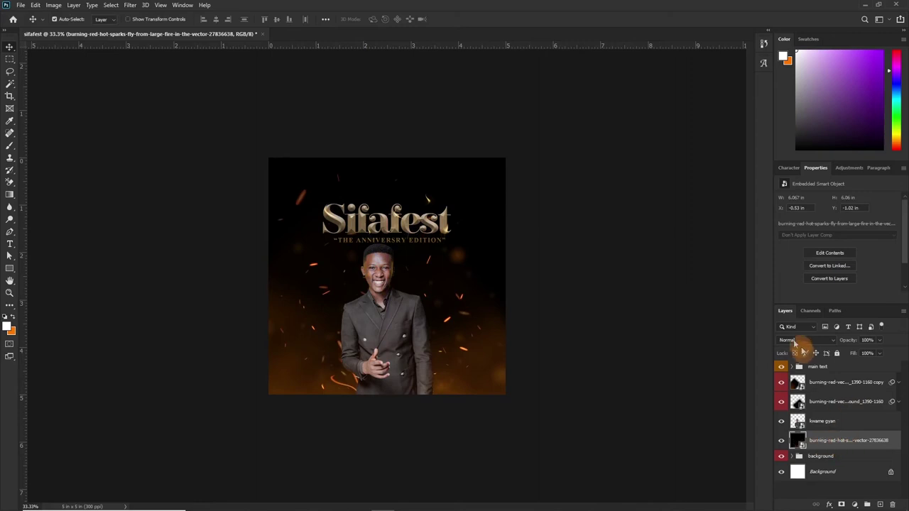
Blend the sparks layer in Screen mode and set the embers layer to 50% opacity.
click(792, 340)
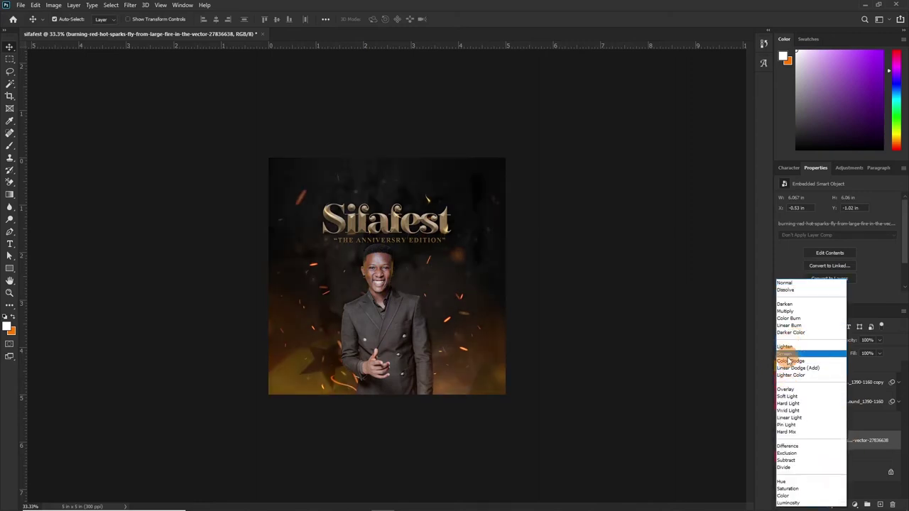
click(793, 367)
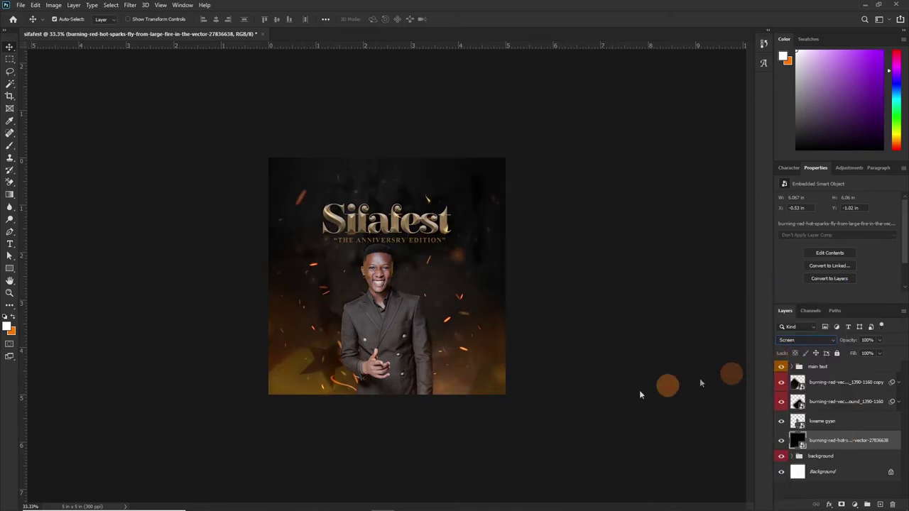
click(822, 405)
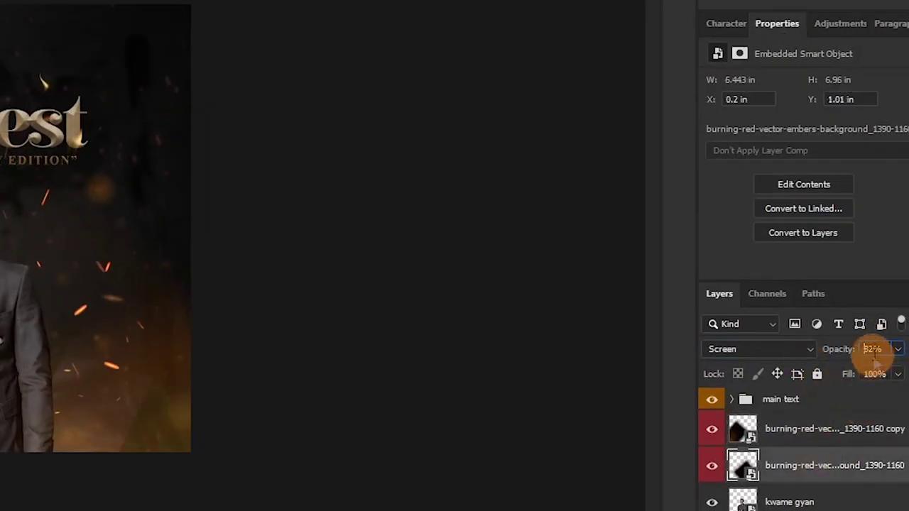
click(871, 347)
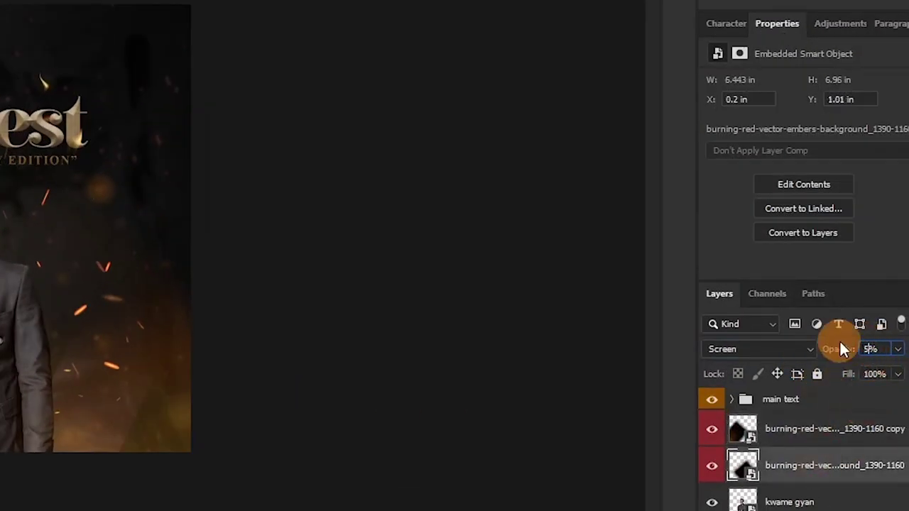
text(0)
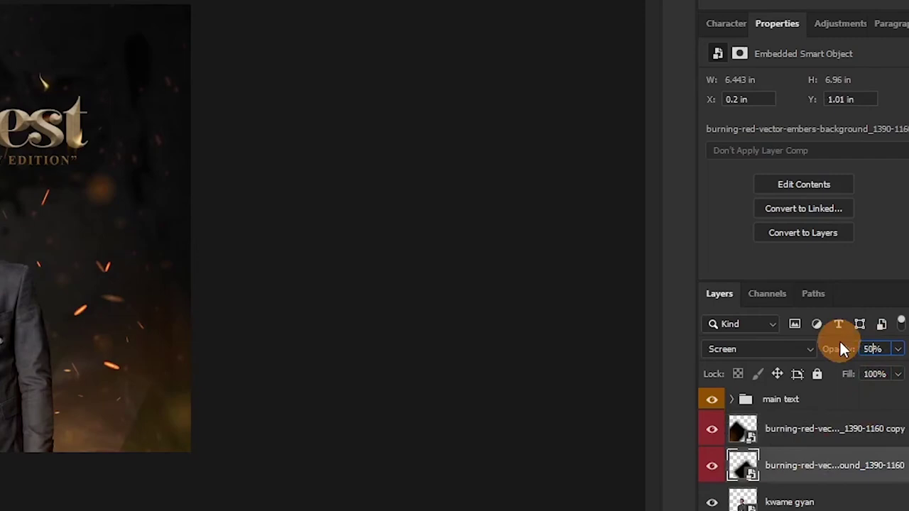
click(805, 437)
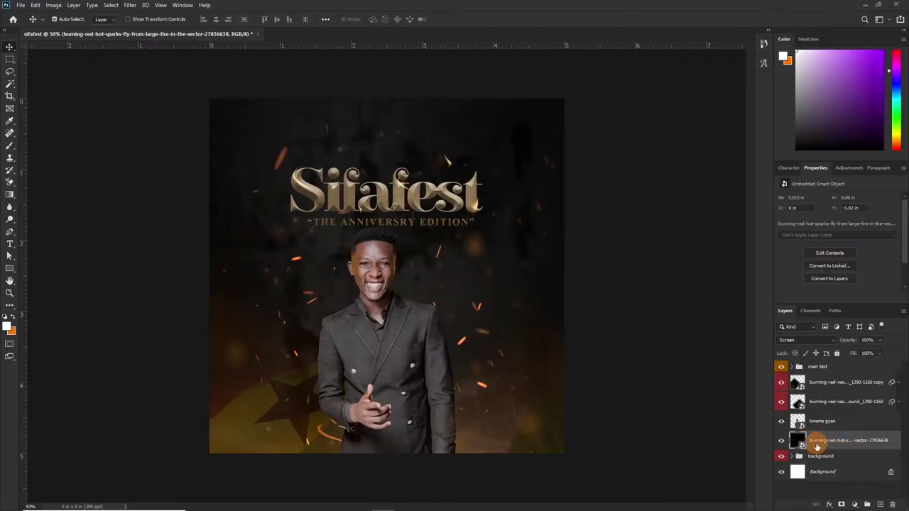
Mask the flying-sparks layer and paint black at 100% brush opacity along the left side.
click(841, 504)
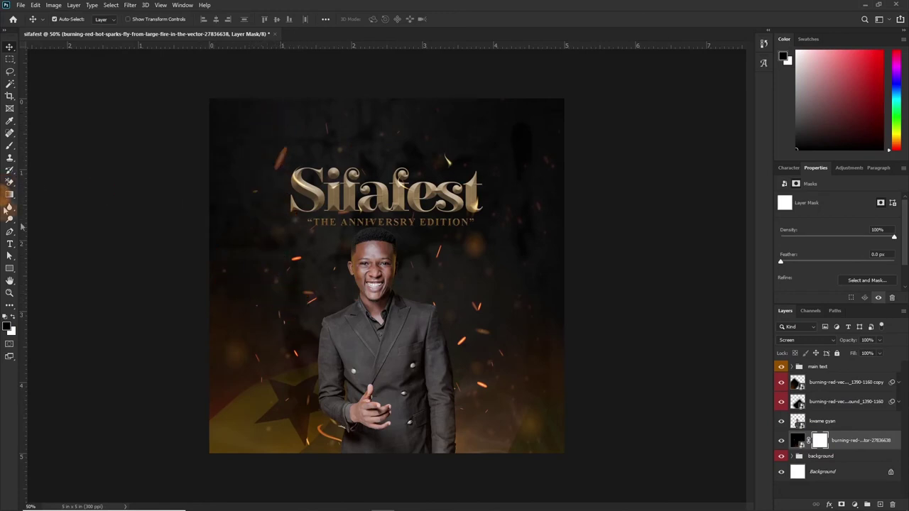
key(b)
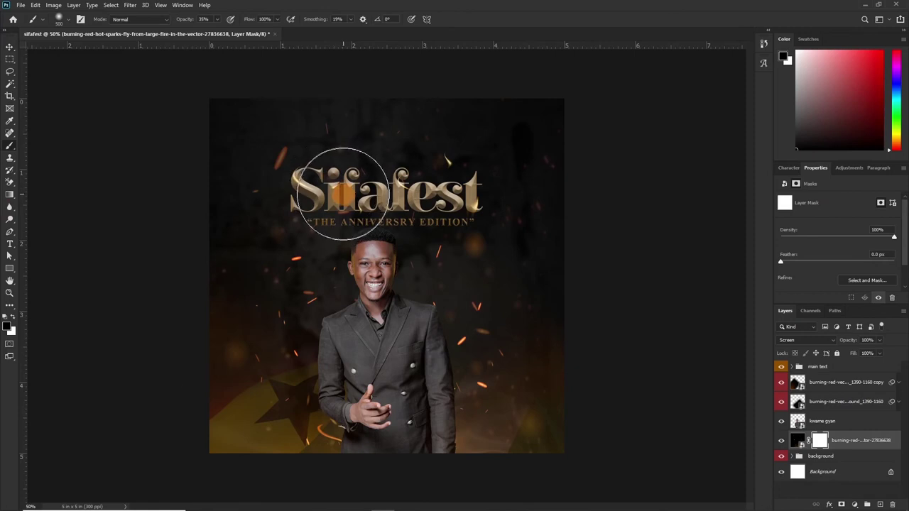
key(bracketleft)
key(bracketleft)
key(bracketleft)
key(bracketleft)
key(bracketleft)
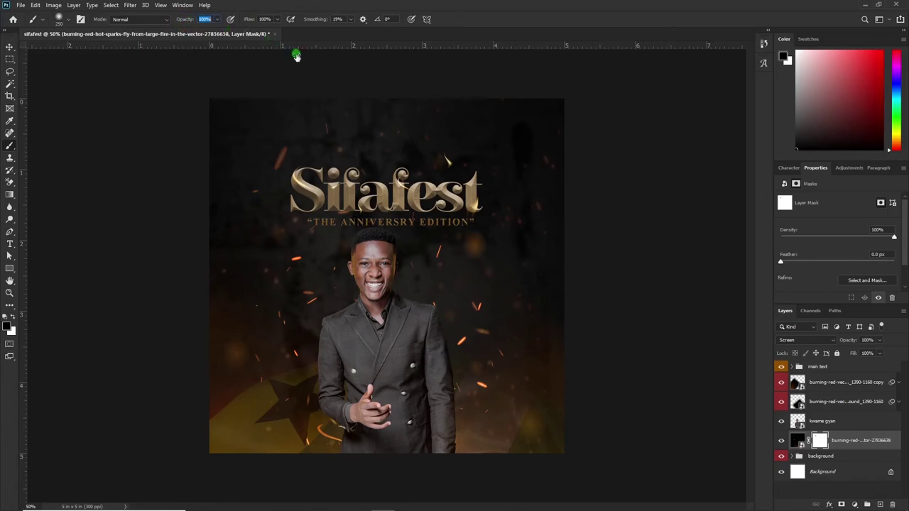
click(276, 157)
mouse_move(276, 157)
mouse_down()
mouse_move(264, 152)
mouse_move(253, 192)
mouse_move(289, 264)
mouse_move(107, 390)
mouse_move(521, 345)
mouse_move(235, 370)
mouse_move(433, 269)
mouse_move(294, 355)
mouse_move(183, 407)
mouse_move(164, 505)
mouse_move(152, 487)
mouse_move(335, 293)
mouse_move(325, 487)
mouse_move(300, 296)
mouse_move(341, 205)
mouse_move(313, 253)
mouse_move(369, 348)
mouse_up()
key(bracketleft)
key(bracketleft)
key(v)
click(369, 412)
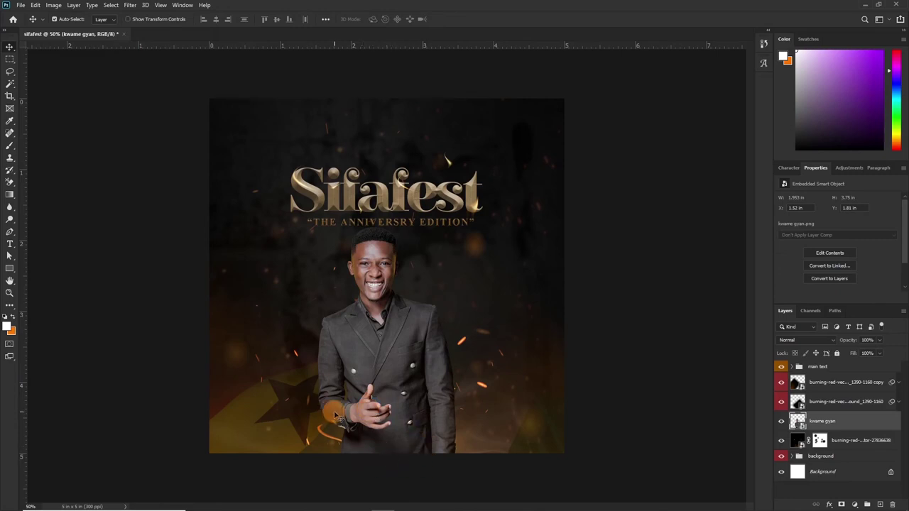
click(881, 505)
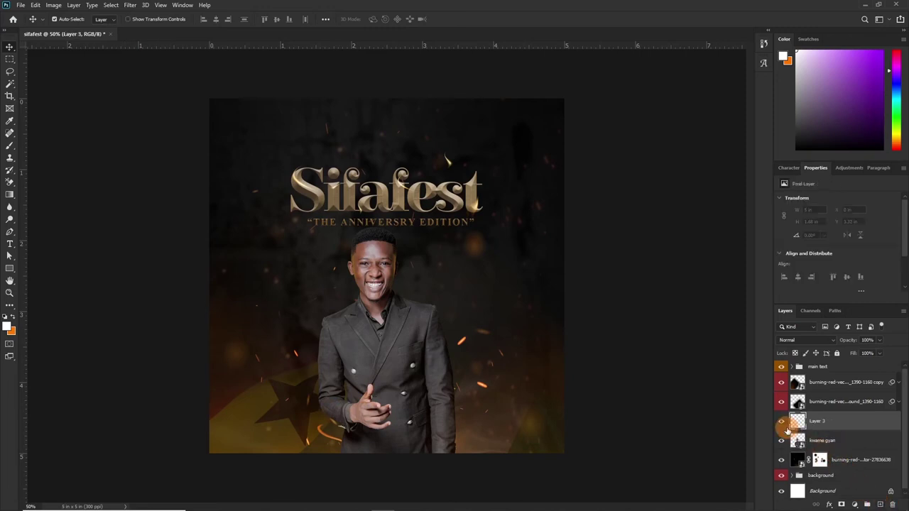
key(g)
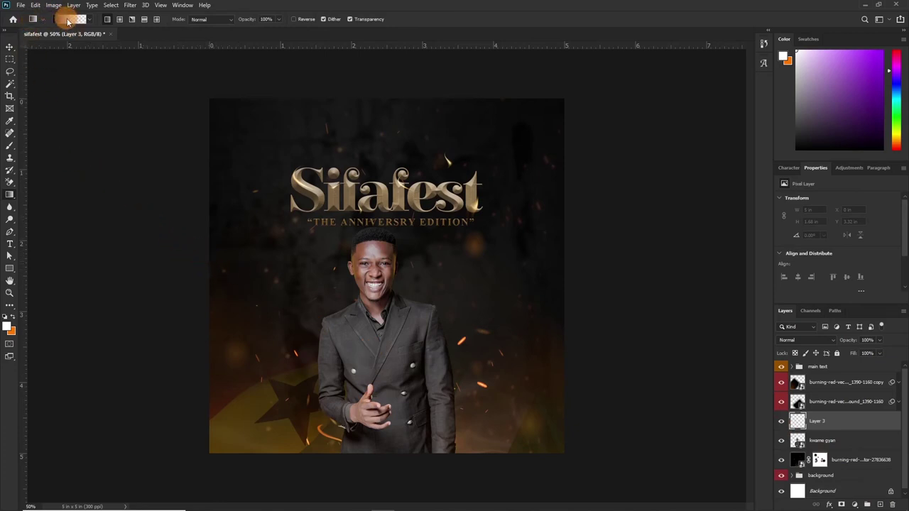
click(69, 20)
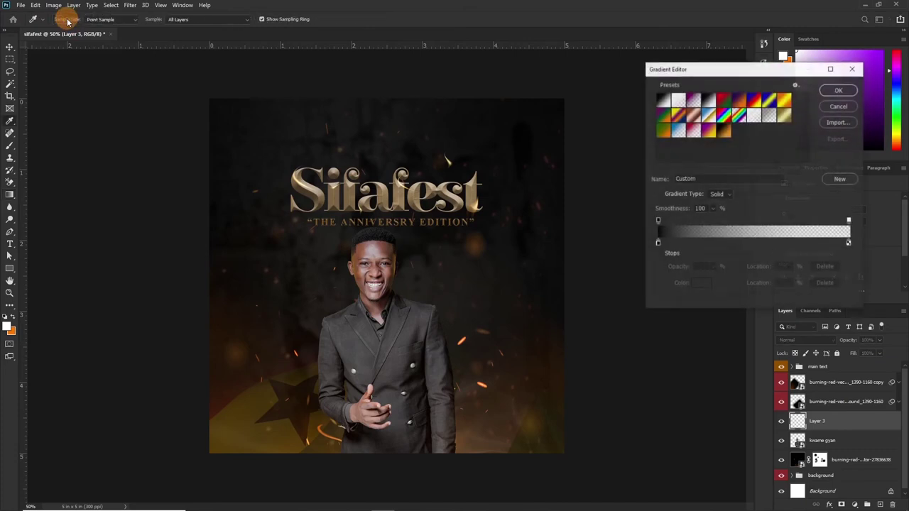
click(770, 116)
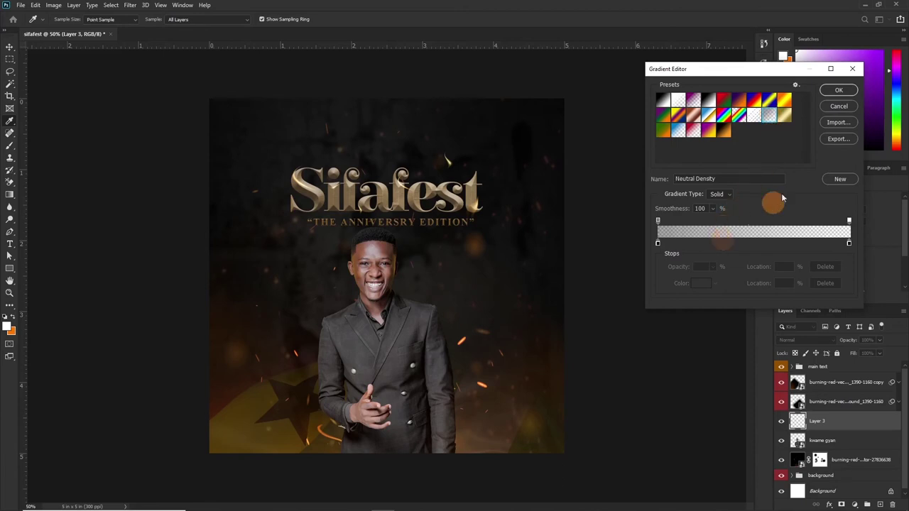
click(839, 90)
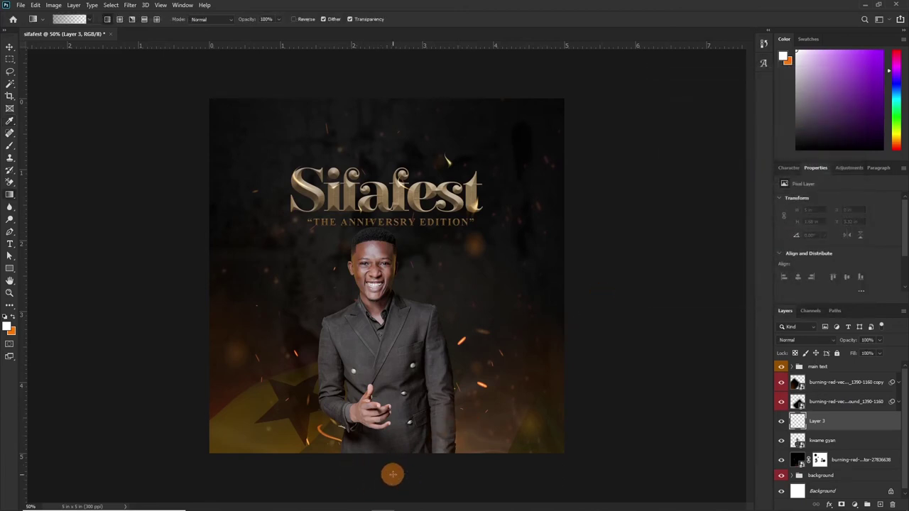
drag(388, 313, 387, 321)
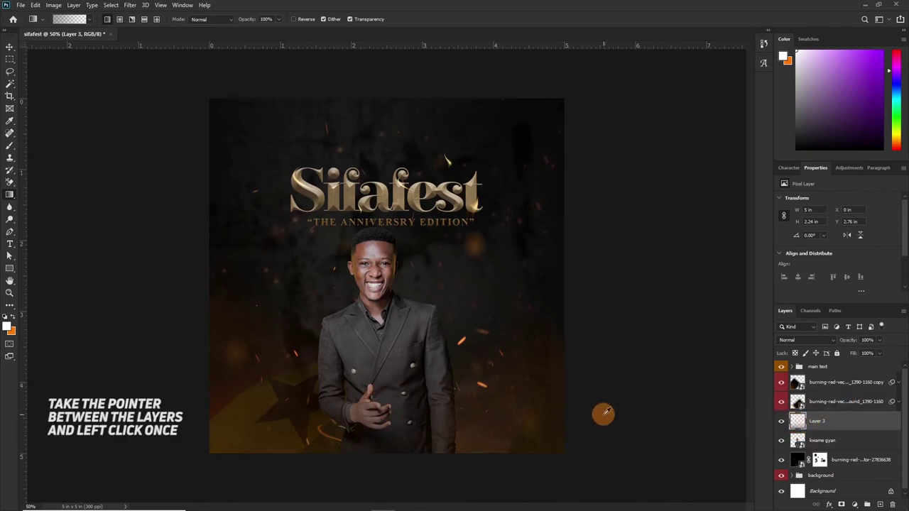
Clip the gradient layer to the photo and duplicate it at 32% opacity.
alt+click(797, 429)
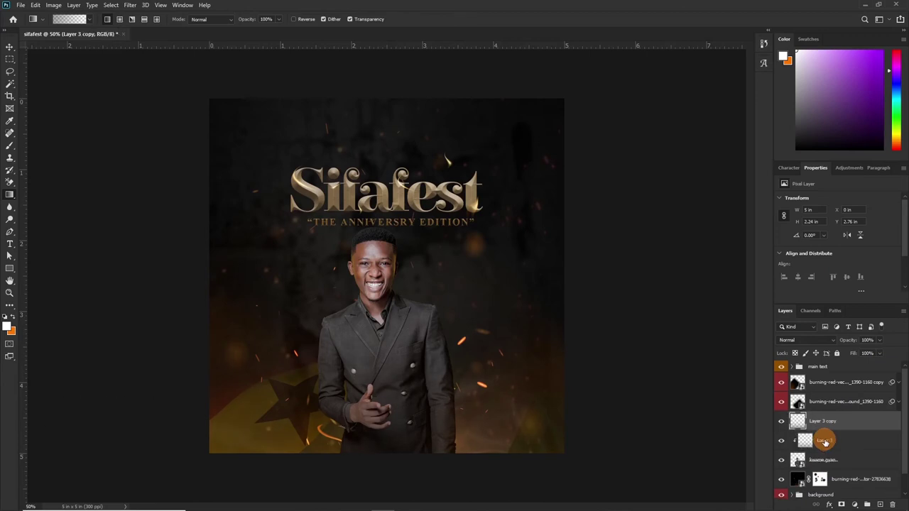
key(ctrl+j)
drag(851, 344, 804, 345)
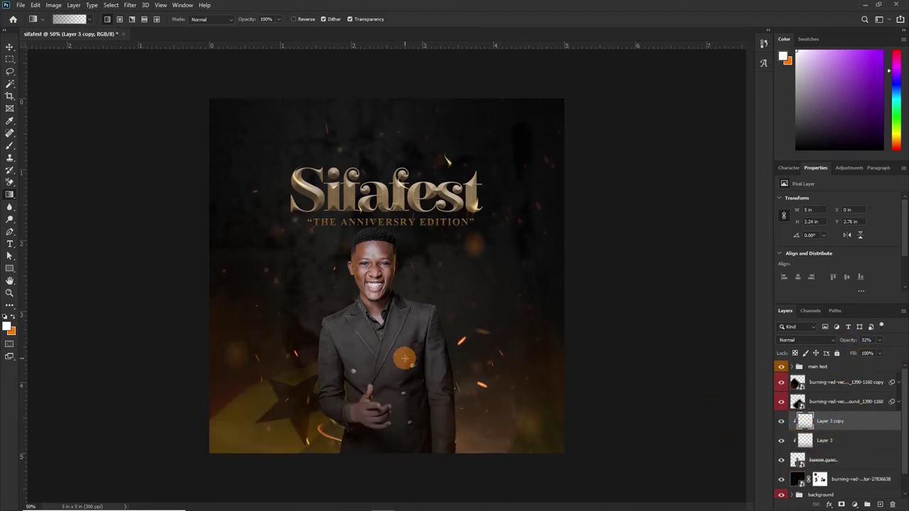
Group the fire-spark, photo and gradient layers into one folder named 'picture'.
click(845, 477)
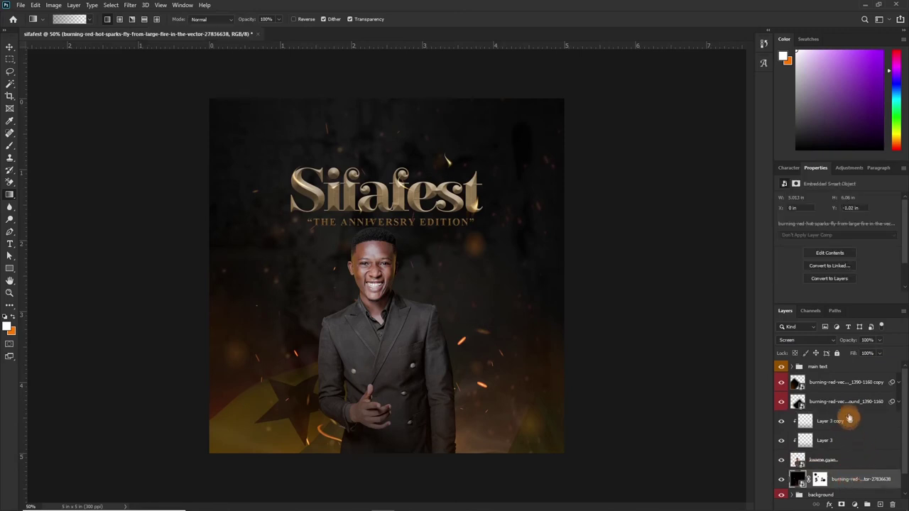
shift+click(844, 385)
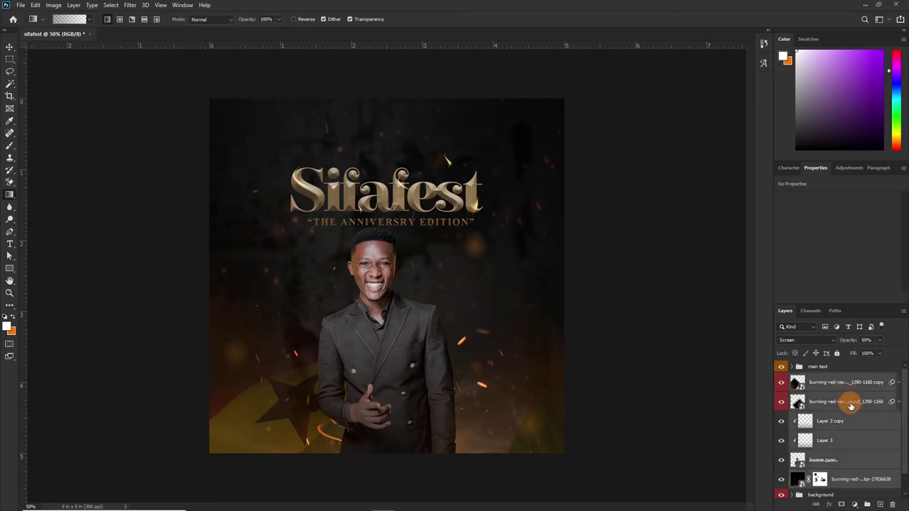
key(ctrl+g)
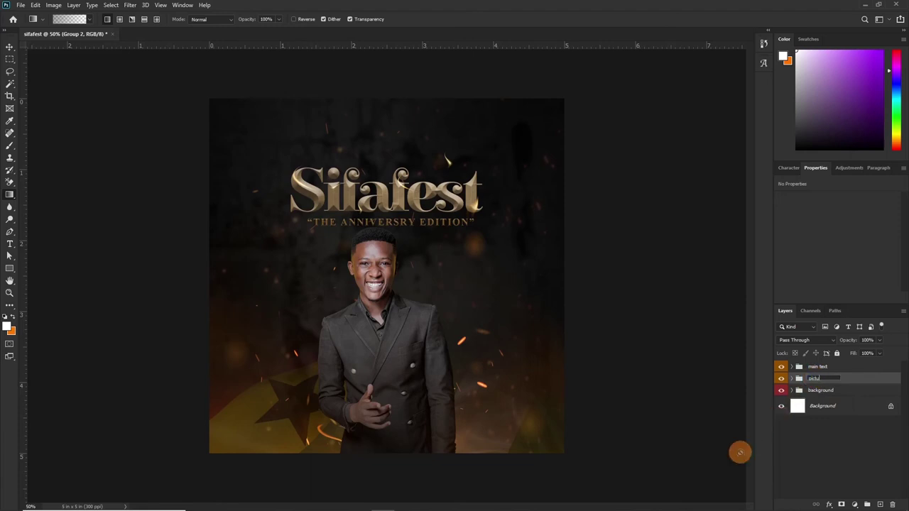
text(re)
key(Return)
key(v)
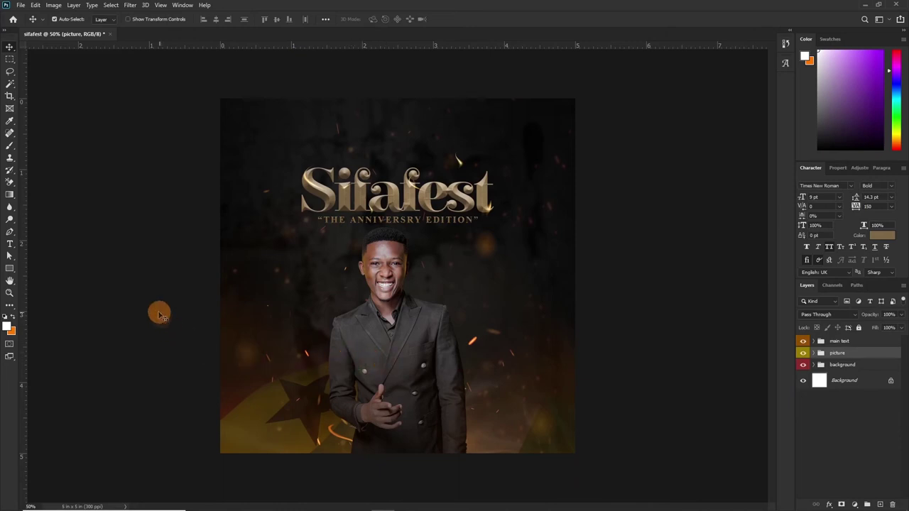
Add a 'THEME:' text line on the jacket with 'Mercy' below it.
click(10, 245)
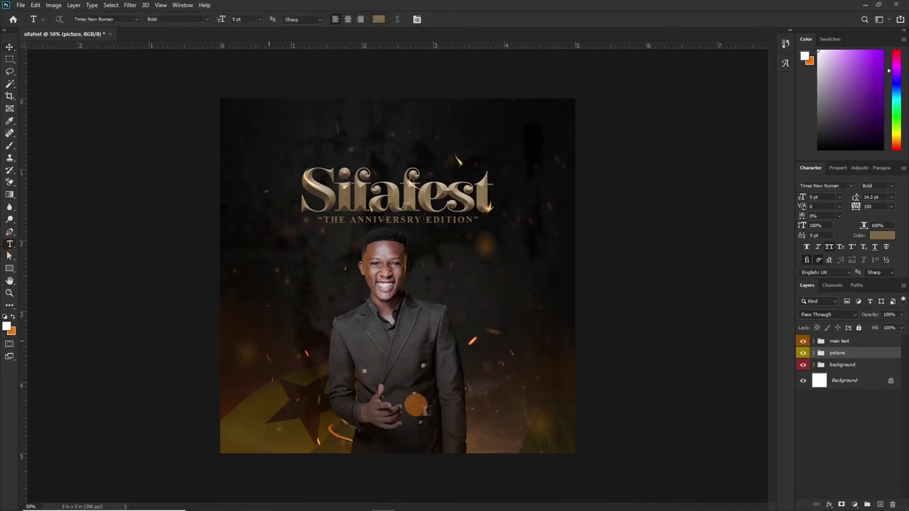
click(385, 384)
text(THEME:)
click(452, 19)
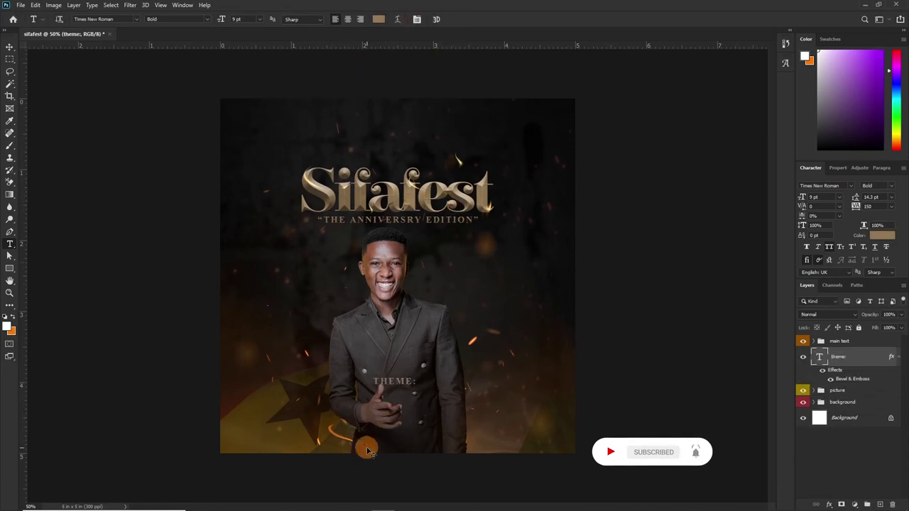
click(304, 448)
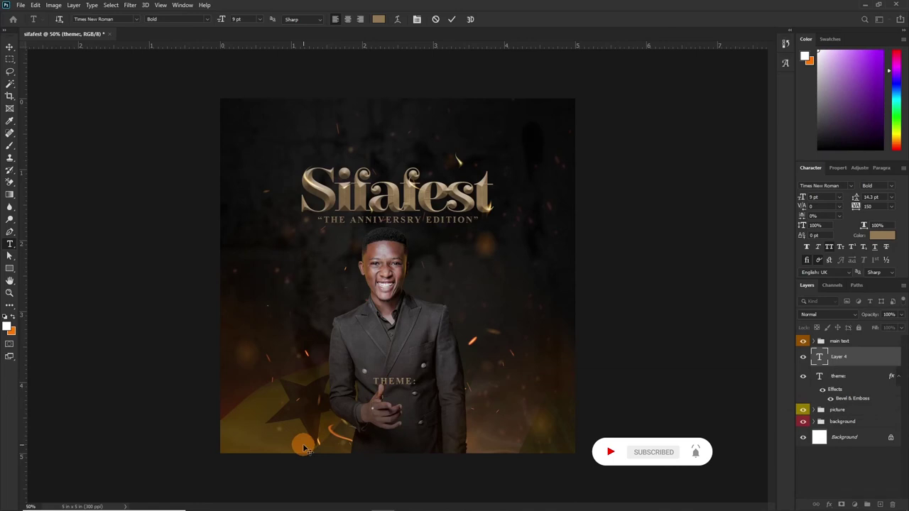
text(Mercy)
click(452, 19)
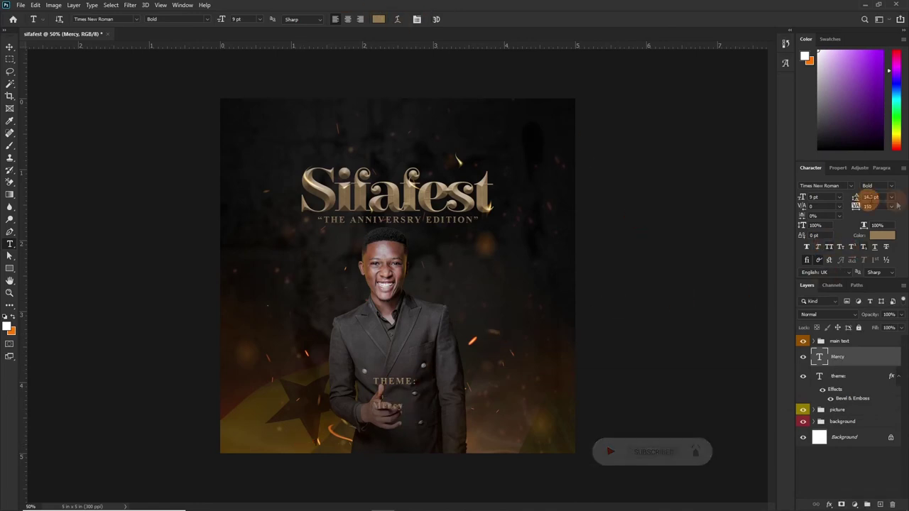
Set 'Mercy' in the Lie to Me font, white, at 24 pt.
click(828, 184)
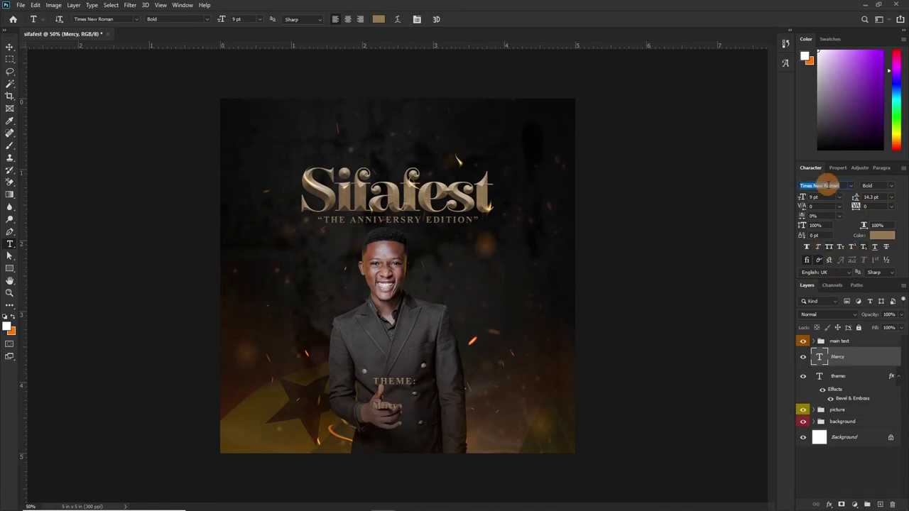
text(lie to me)
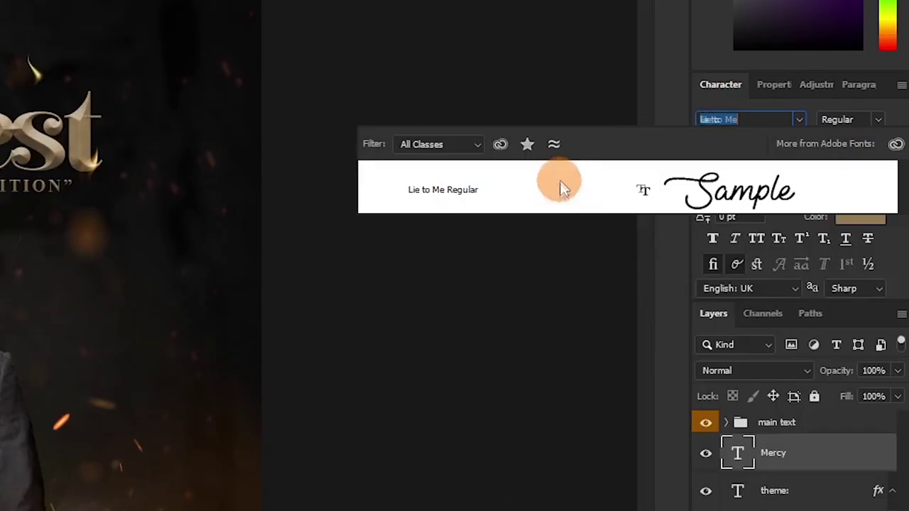
click(561, 188)
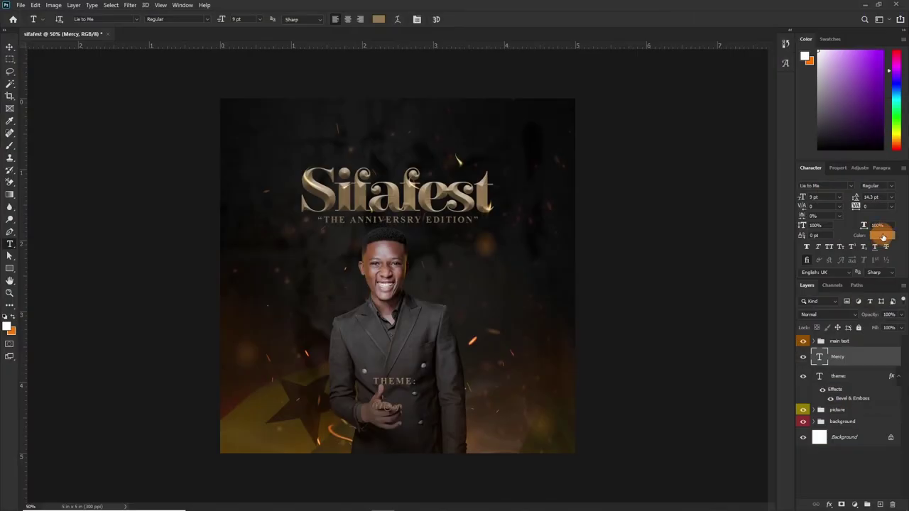
click(883, 236)
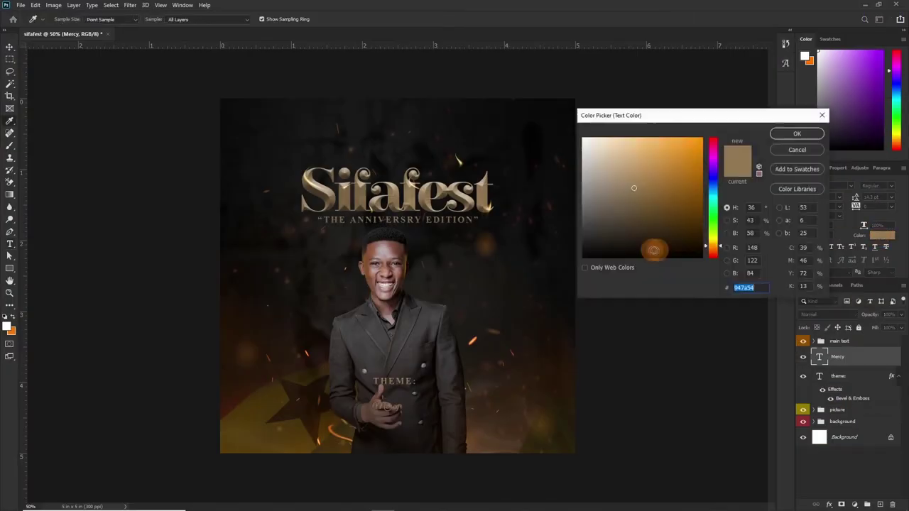
drag(653, 248, 533, 91)
click(795, 134)
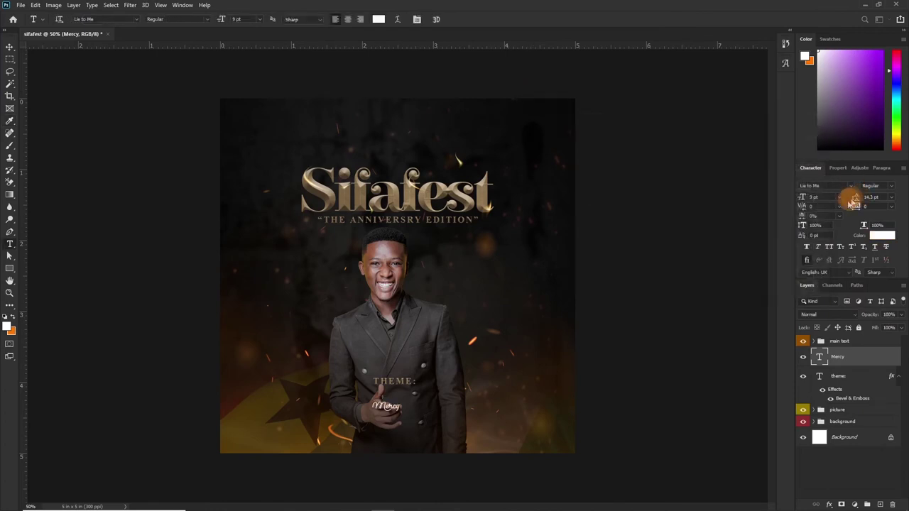
drag(809, 198, 773, 235)
key(ctrl)
click(838, 197)
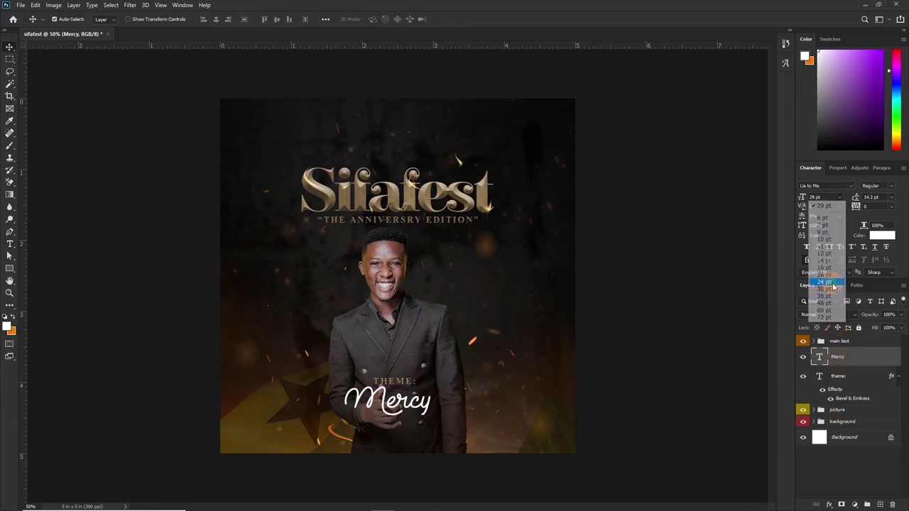
click(824, 283)
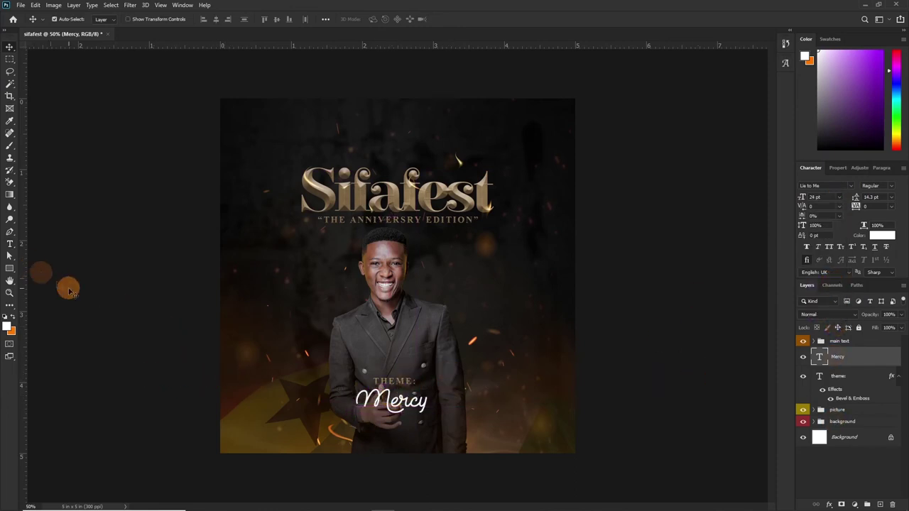
Add an all-caps 'JULY' text line at the lower left in Gotham Black.
click(9, 245)
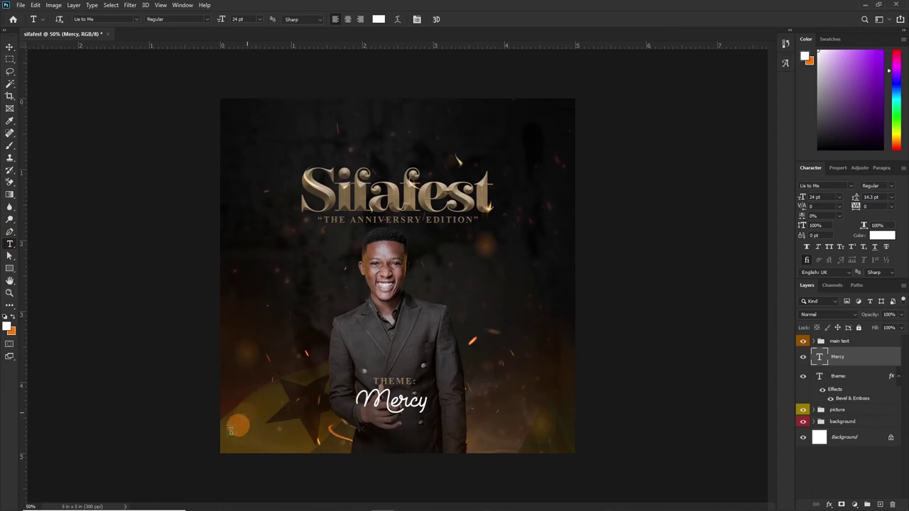
click(239, 426)
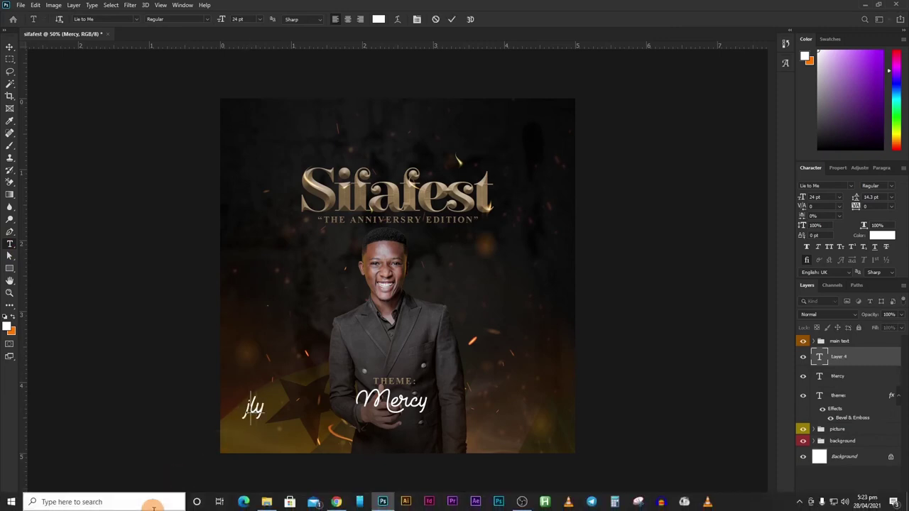
click(451, 19)
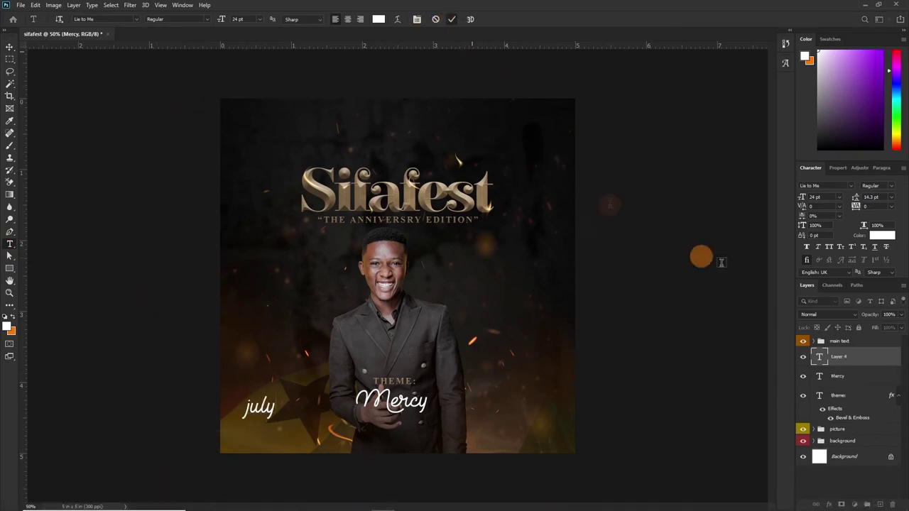
click(829, 247)
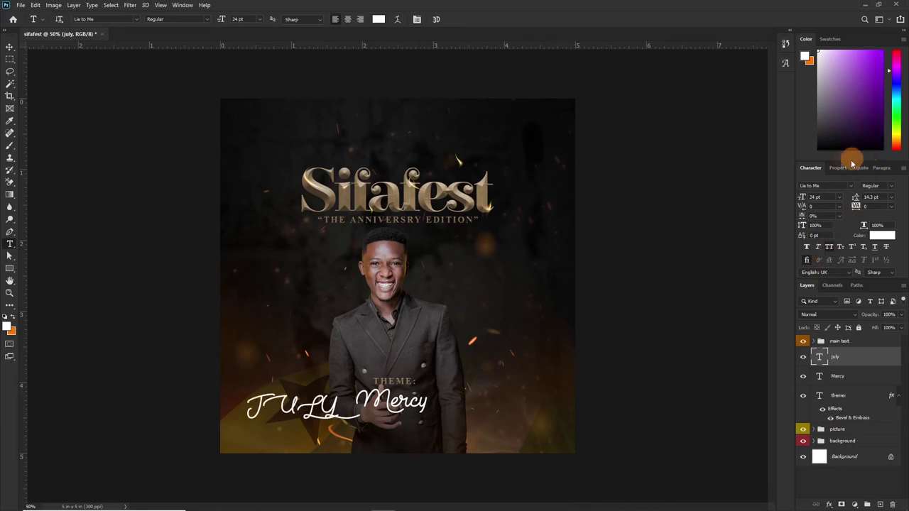
text(got)
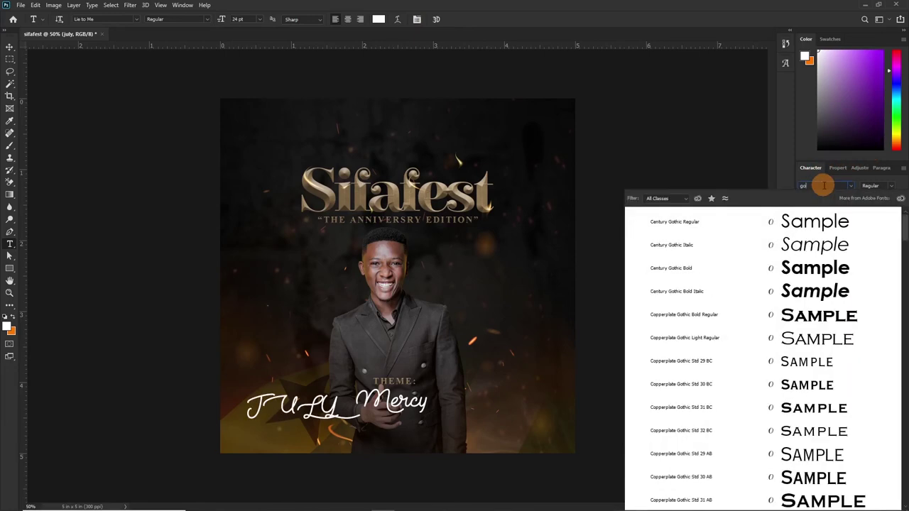
text(ham Black)
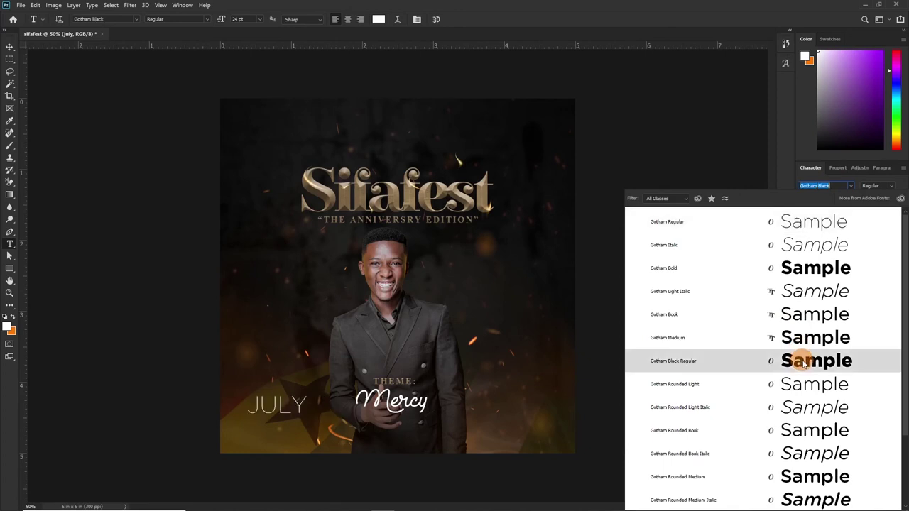
click(794, 361)
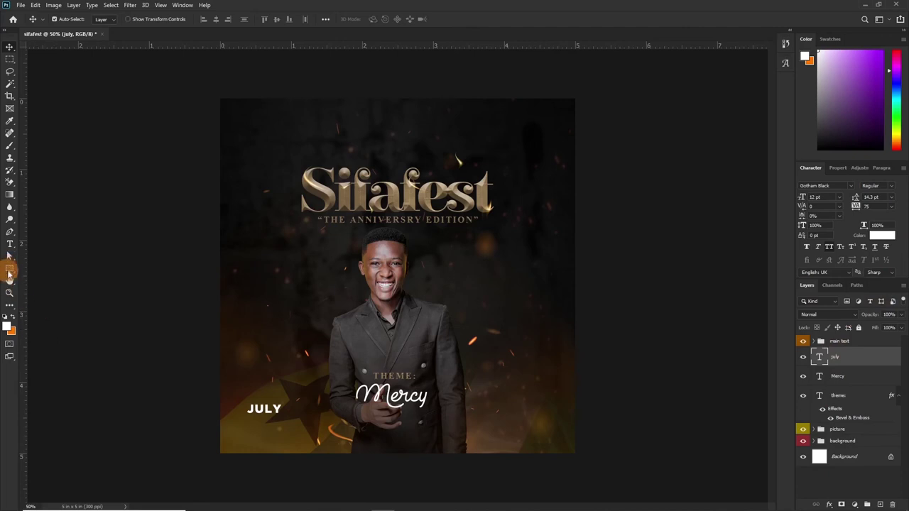
Draw a thin rectangle bar beneath JULY filled with tan #c2a26c.
click(9, 269)
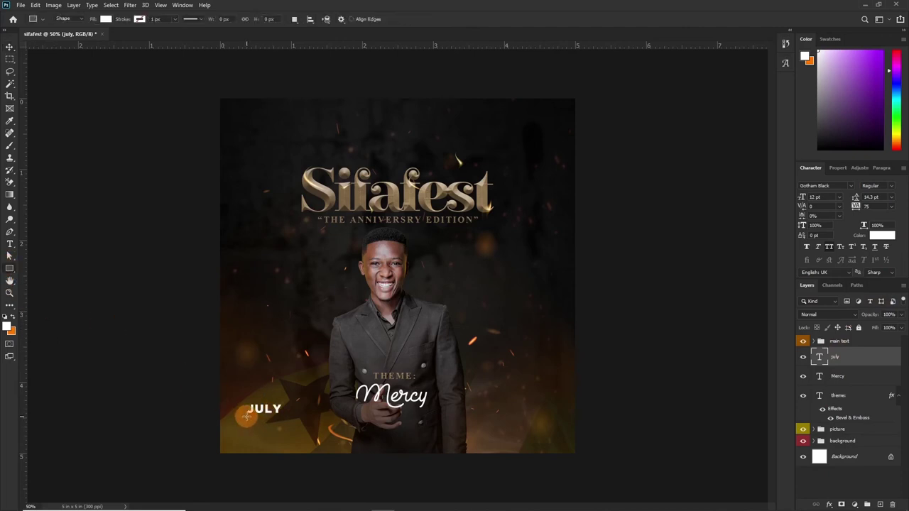
drag(274, 421, 274, 419)
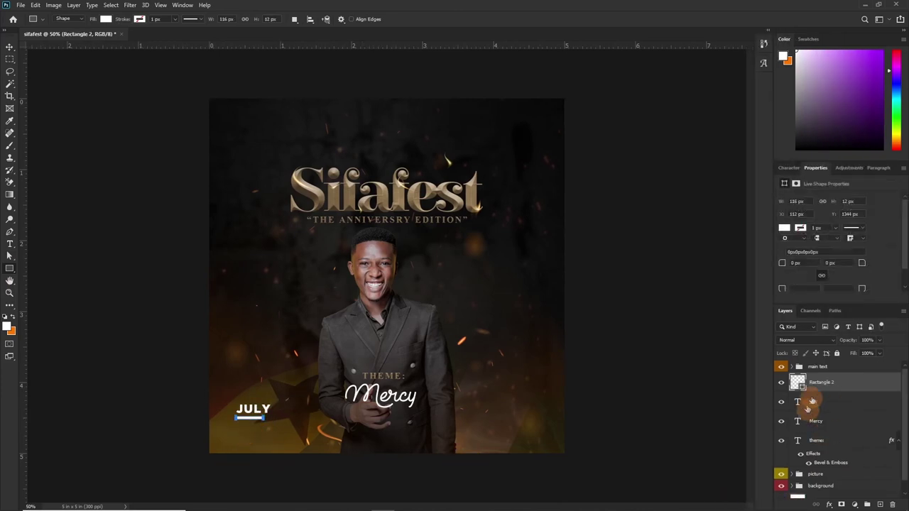
double_click(796, 382)
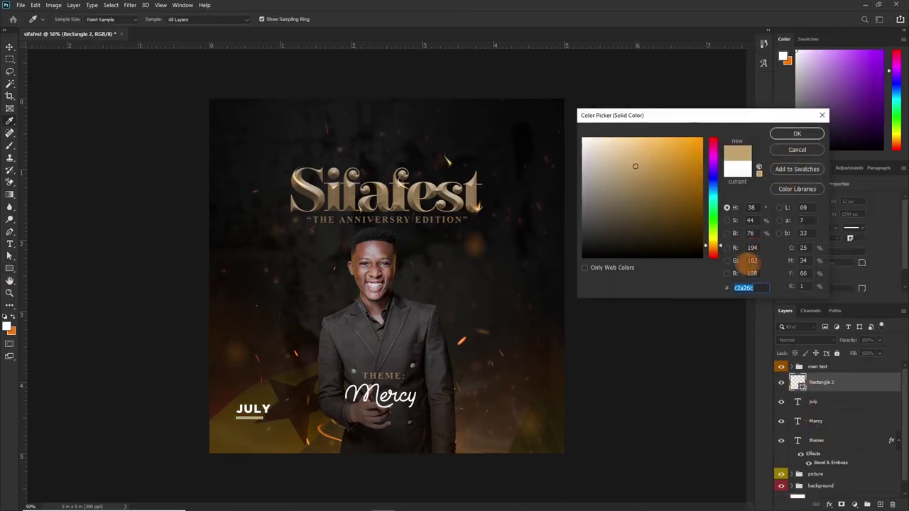
click(796, 133)
key(v)
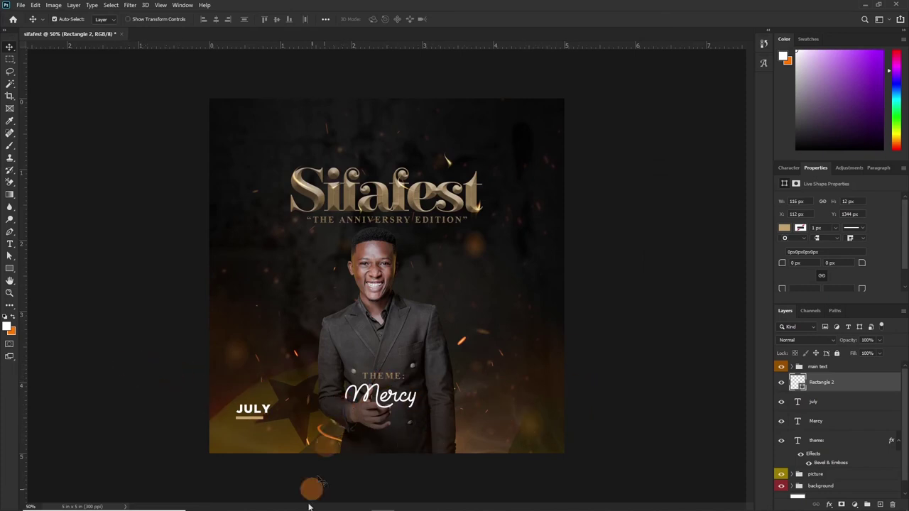
Drag the Facebook and Instagram PNGs from the SIFAFEST REDO folder onto the canvas.
mouse_move(312, 507)
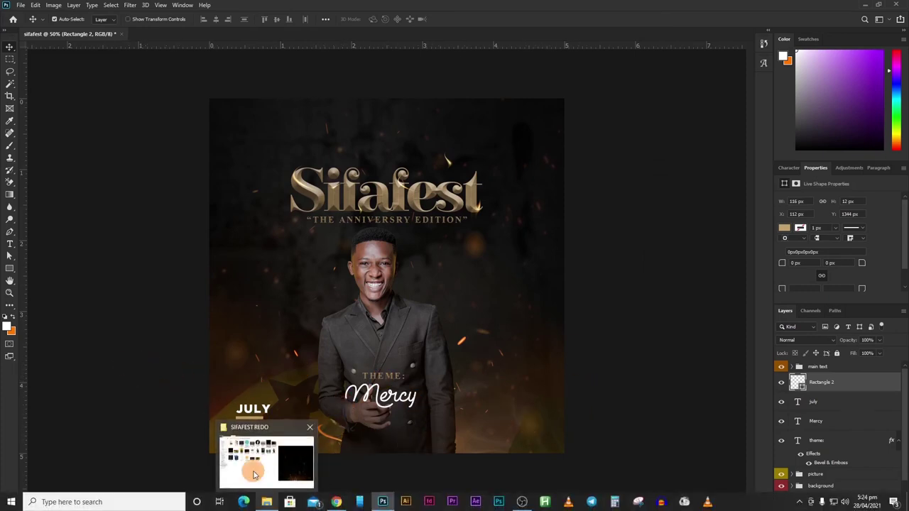
click(266, 502)
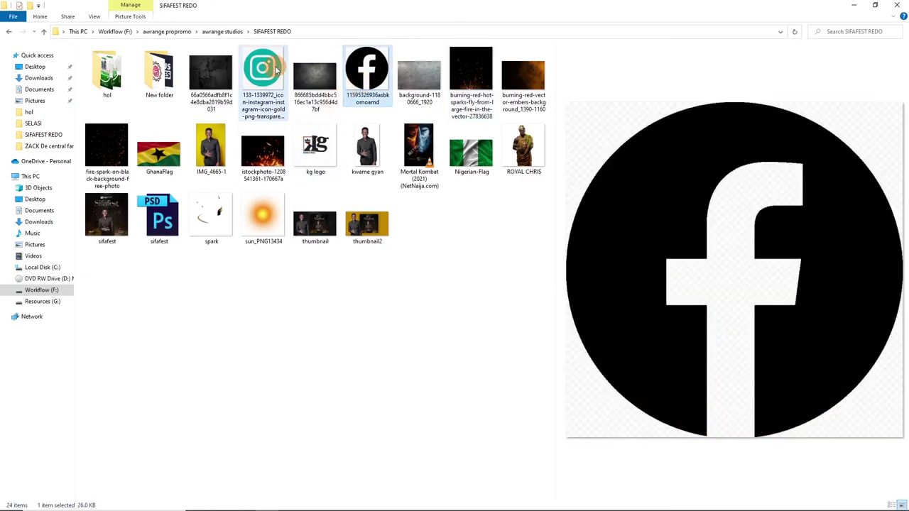
ctrl+click(263, 71)
drag(262, 71, 396, 293)
Confirm both placed images, rasterize the Facebook layer and delete its white background.
key(Return)
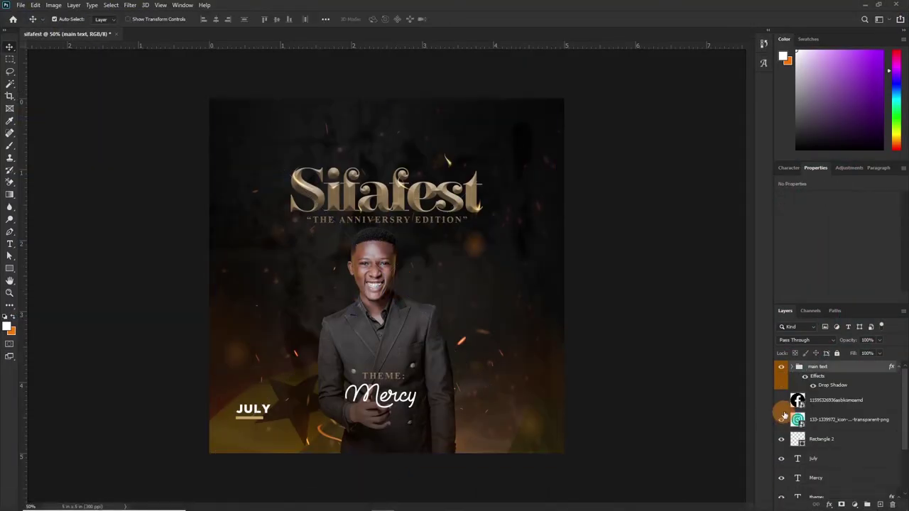
key(Return)
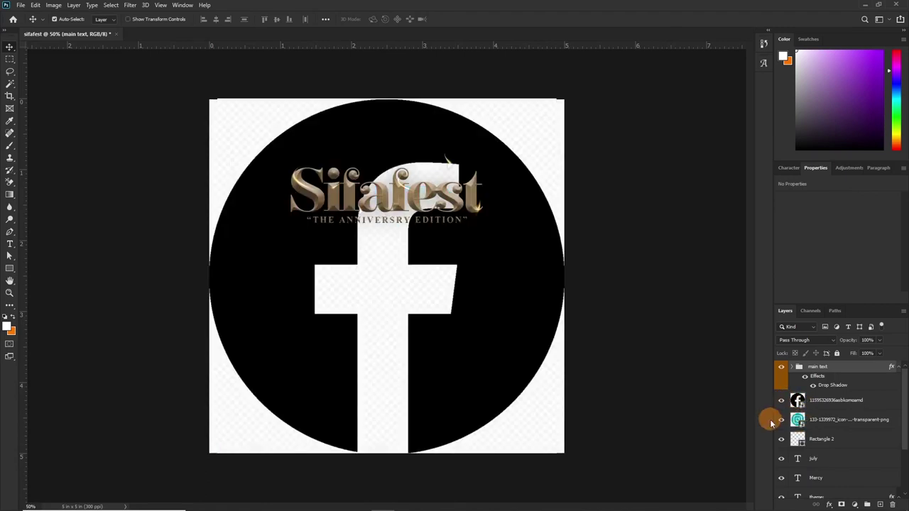
right_click(876, 402)
click(791, 278)
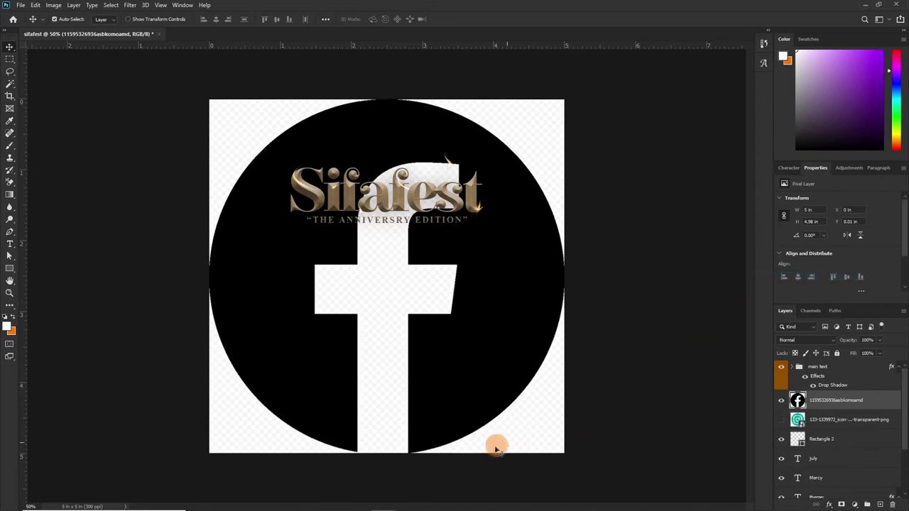
click(10, 83)
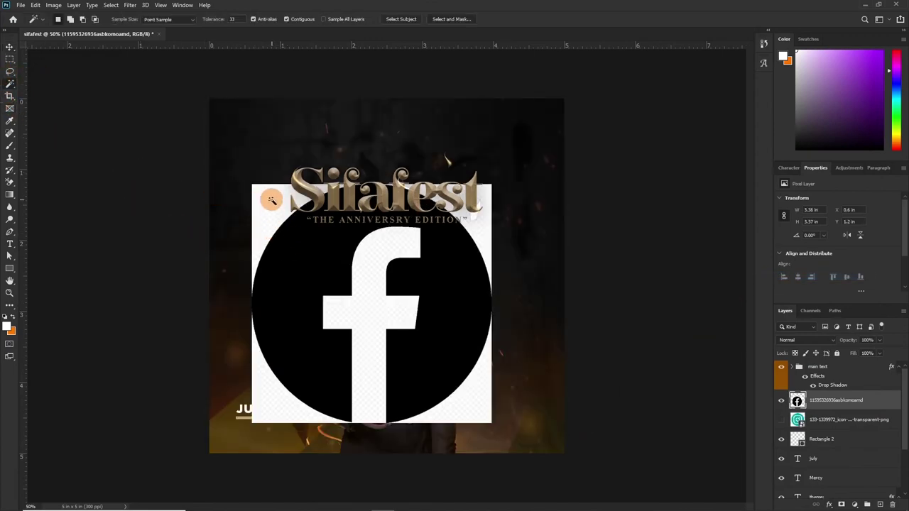
click(488, 256)
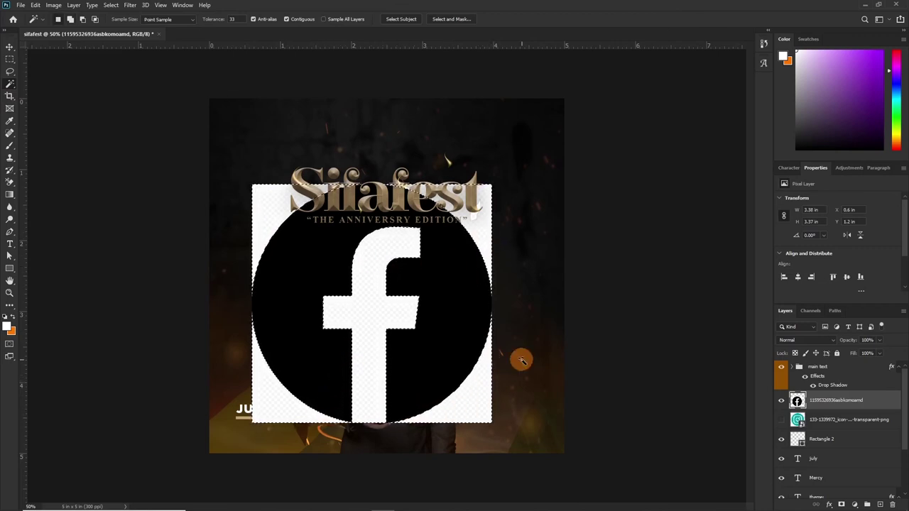
key(Delete)
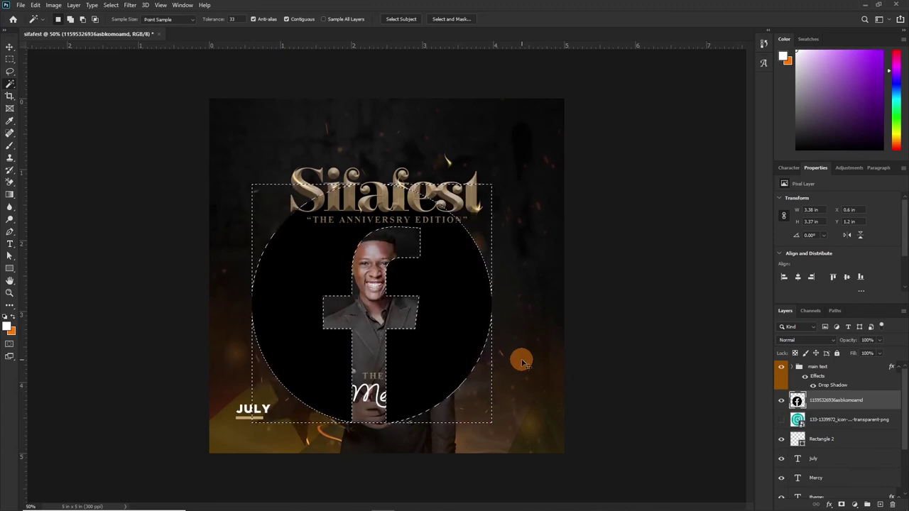
key(ctrl+d)
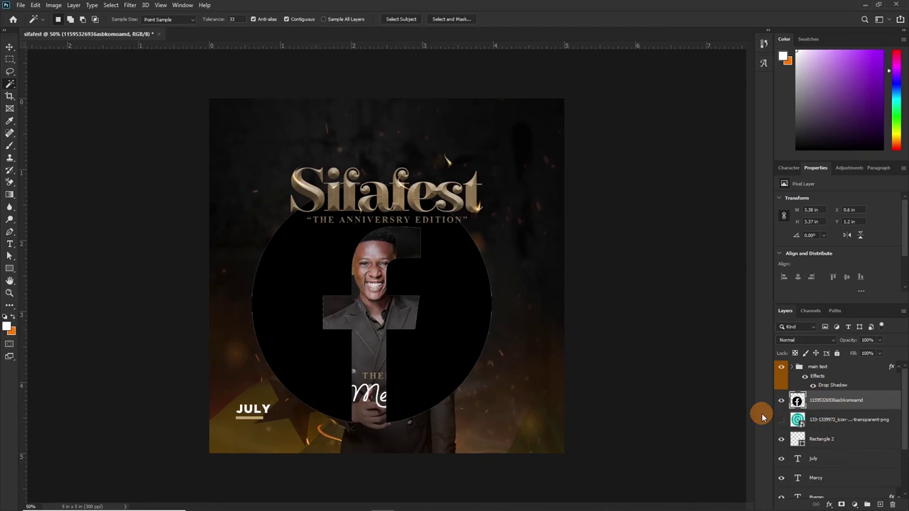
Scale the Facebook icon down to a small square and move it to the lower right.
key(ctrl+t)
drag(492, 183, 270, 404)
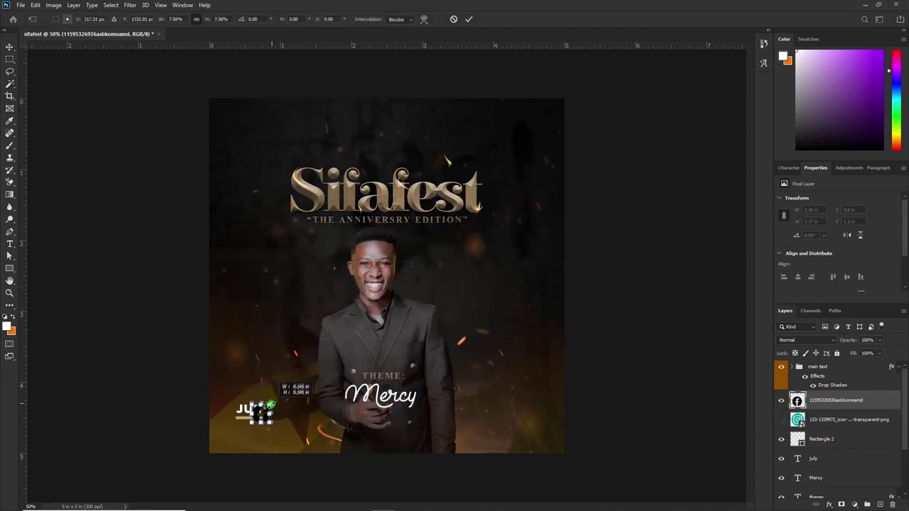
key(Return)
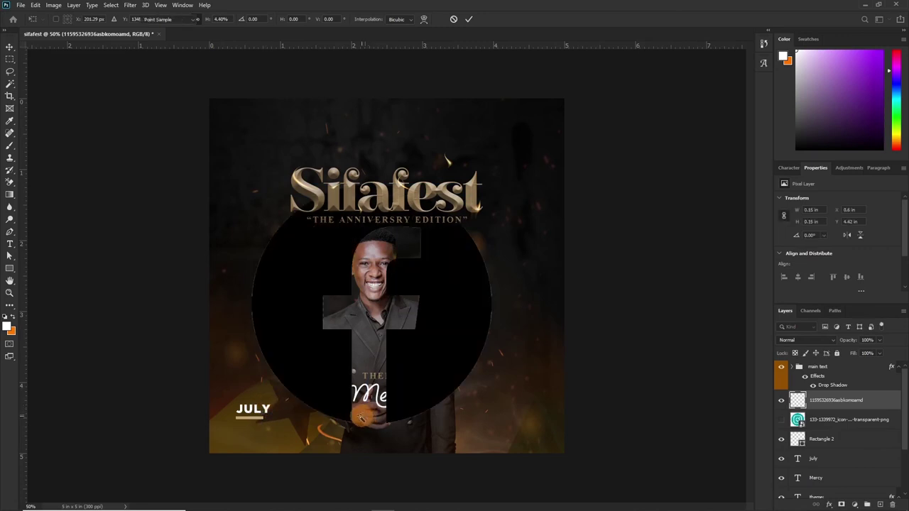
key(w)
key(v)
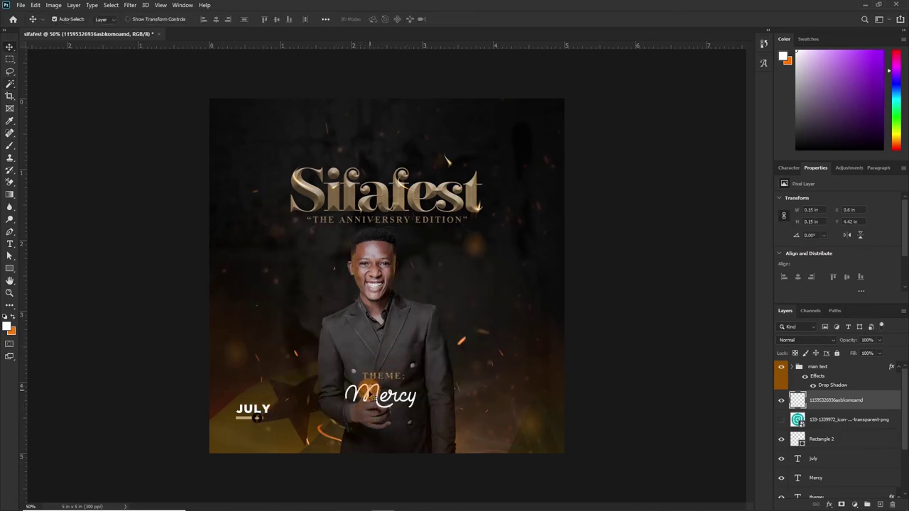
drag(359, 395, 581, 396)
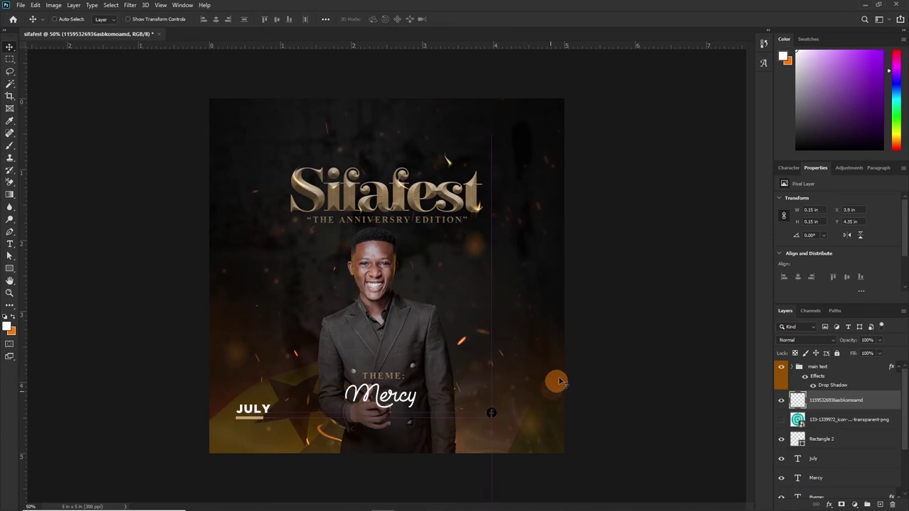
Give the Facebook icon layer a tan #c2a26c Color Overlay effect.
double_click(881, 408)
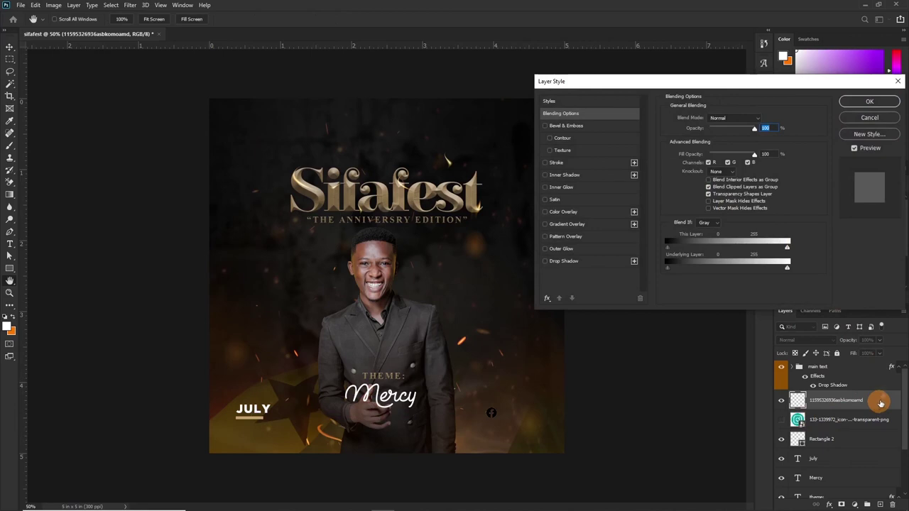
click(545, 212)
click(565, 213)
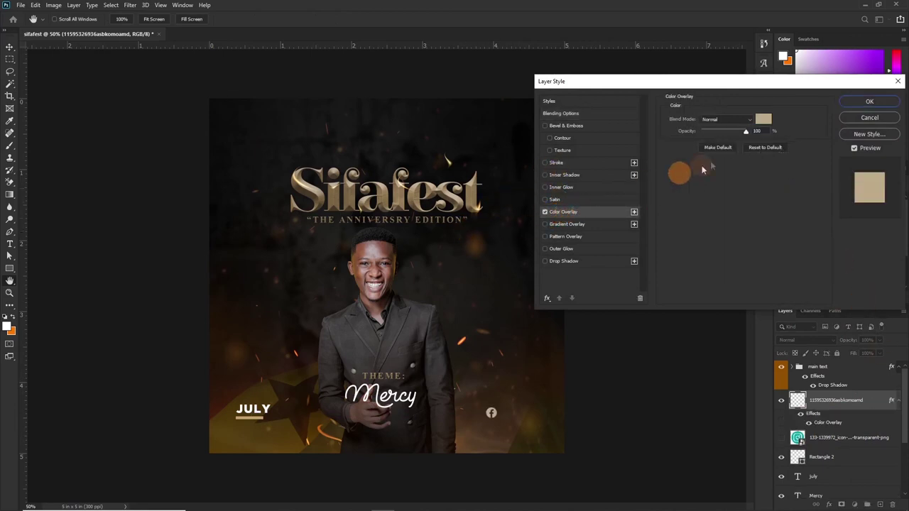
click(763, 120)
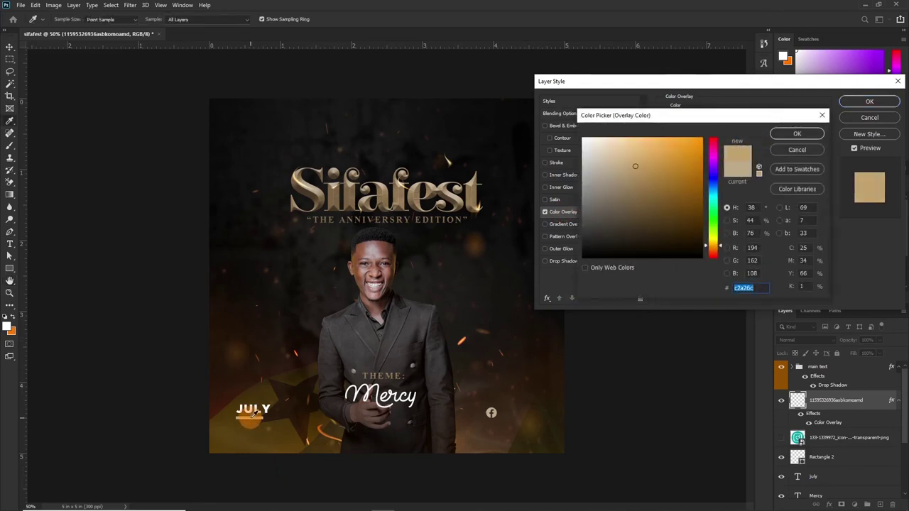
click(814, 134)
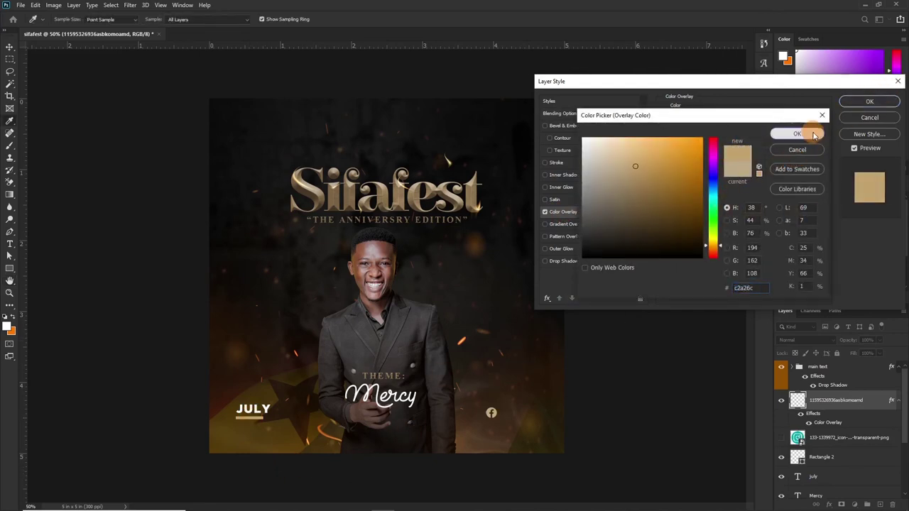
click(869, 101)
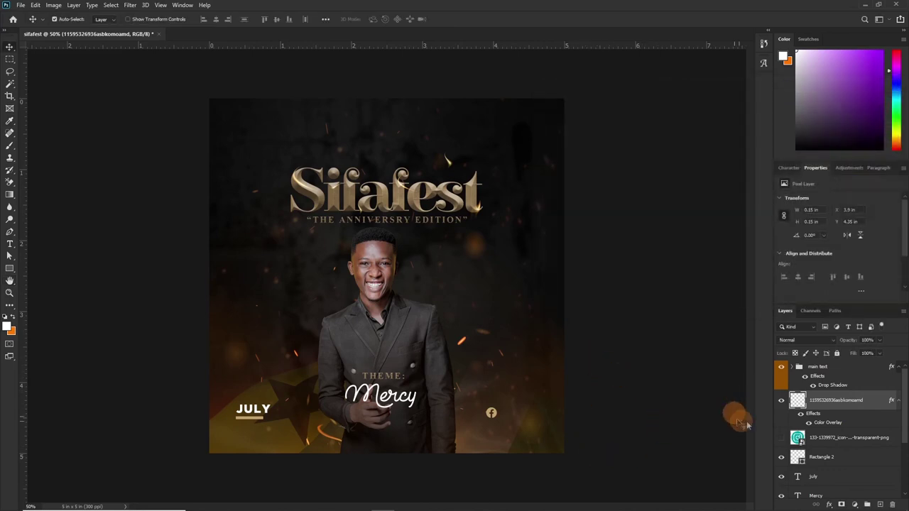
Show the Instagram layer and scale the icon down toward the centre.
click(781, 438)
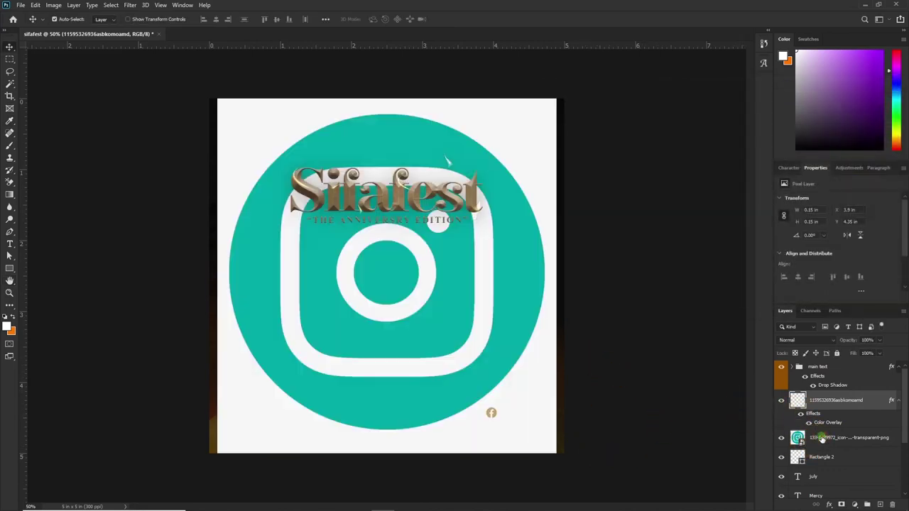
click(817, 438)
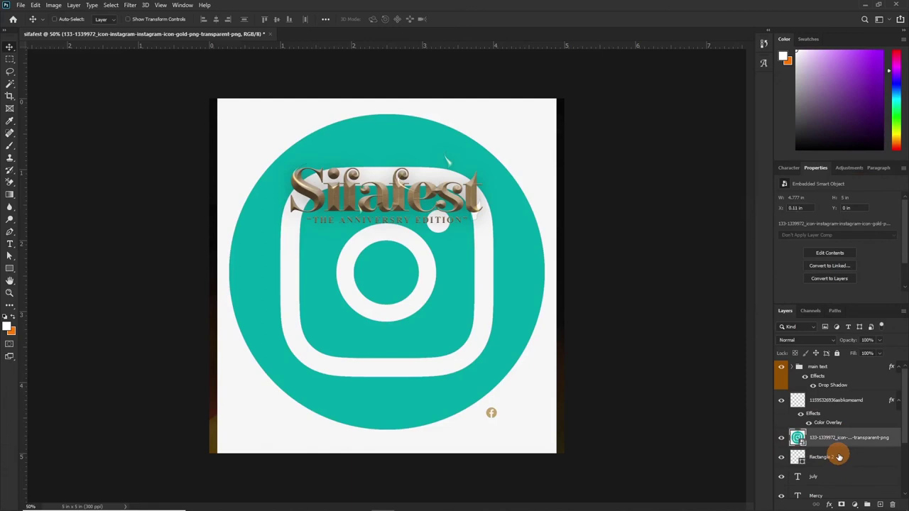
key(ctrl+t)
drag(556, 99, 398, 260)
drag(307, 360, 389, 315)
key(Return)
Rasterize the Instagram layer and delete its white background.
right_click(816, 438)
click(781, 238)
key(w)
click(414, 339)
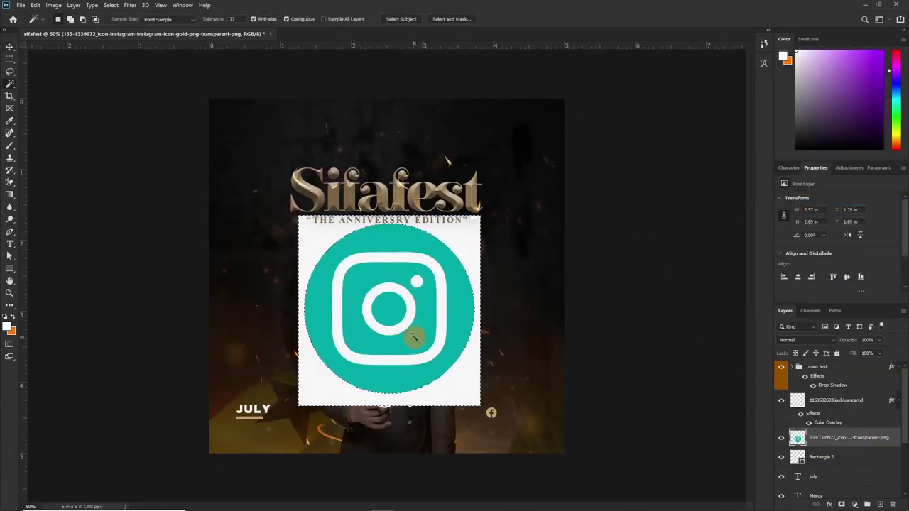
key(Delete)
key(ctrl+d)
key(v)
Paste the Facebook icon's gold overlay onto Instagram, match its size and place it below Facebook.
right_click(838, 400)
click(865, 436)
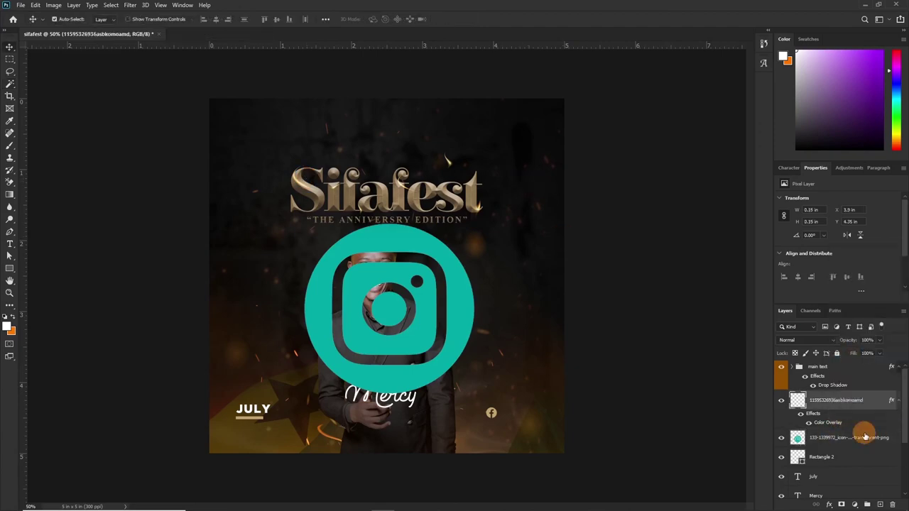
right_click(864, 436)
click(824, 298)
key(ctrl+t)
drag(306, 226, 460, 375)
key(Return)
key(ctrl+plus)
key(ctrl+plus)
drag(483, 308, 502, 308)
key(t)
click(123, 394)
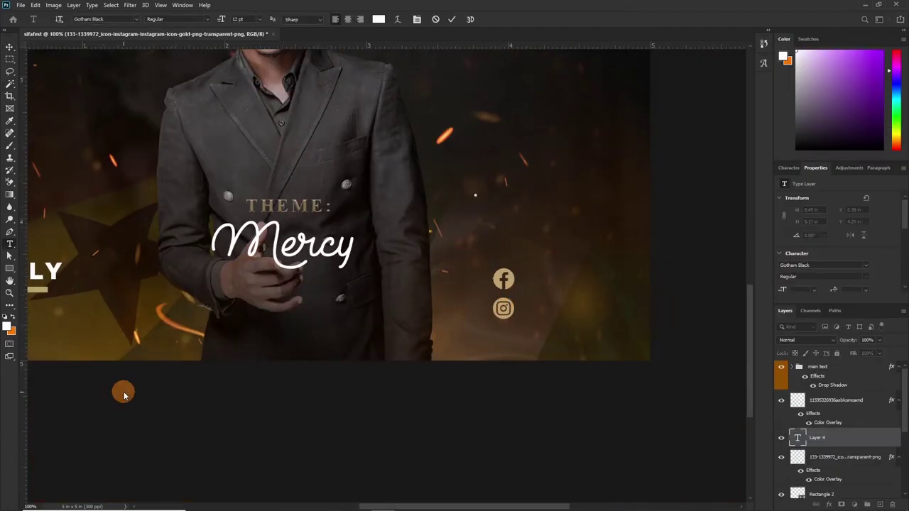
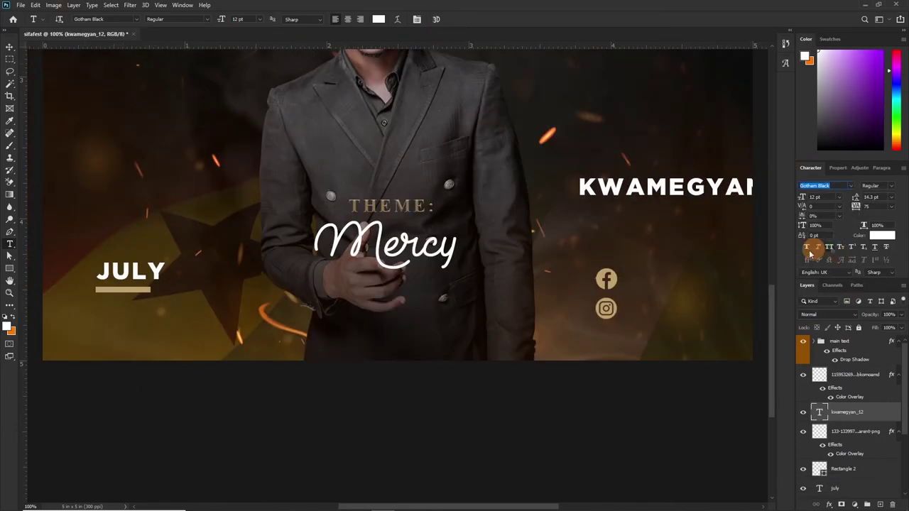
Type the artist's lowercase handle and shrink it beside the Facebook icon.
click(828, 247)
key(ctrl+t)
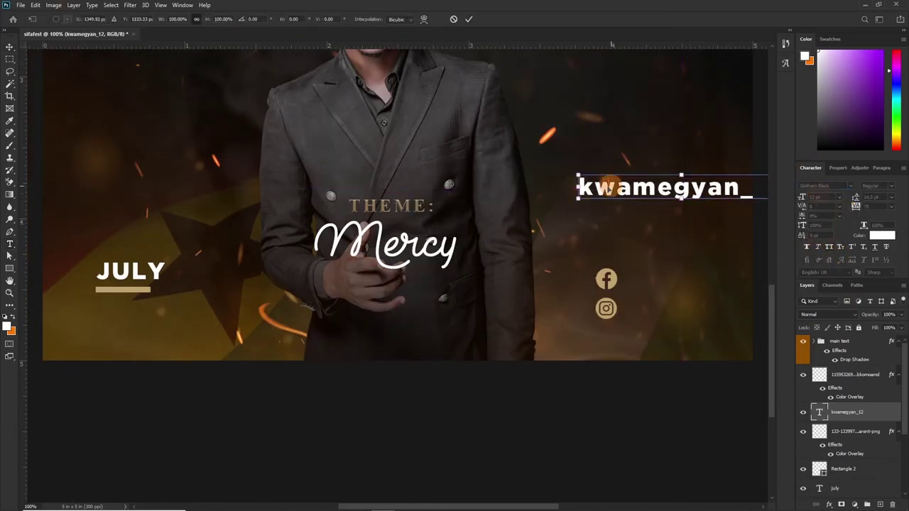
drag(578, 199, 649, 309)
key(Return)
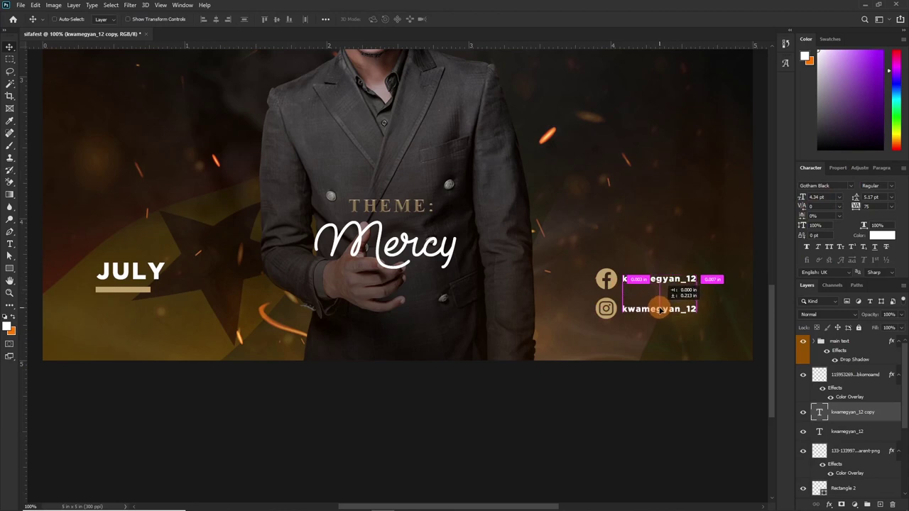
Copy the handle beside the Instagram icon and change the Facebook label to the artist's display name.
ctrl+click(606, 308)
key(ctrl+t)
key(Return)
drag(606, 278, 651, 281)
drag(642, 308, 637, 307)
double_click(653, 281)
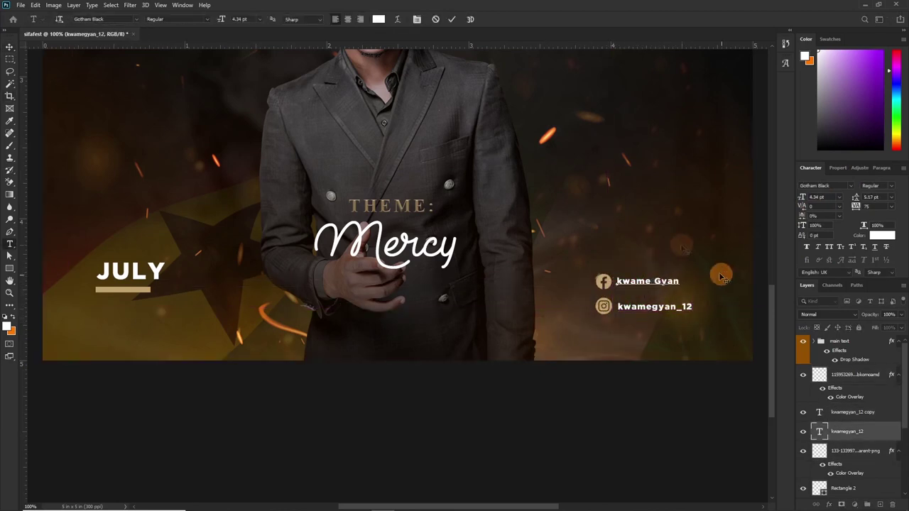
click(453, 19)
key(v)
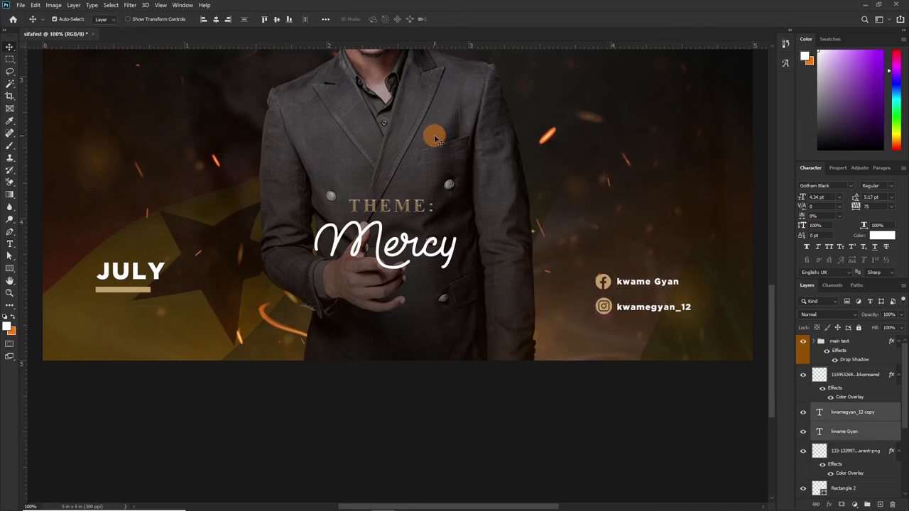
Pull a horizontal guide level with the JULY underline and hide the rulers.
drag(429, 47, 421, 291)
key(Up)
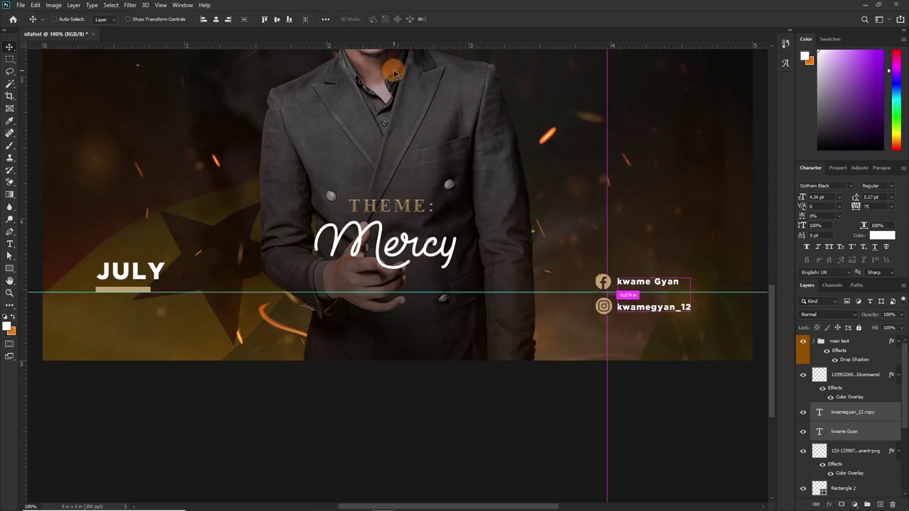
key(ctrl+r)
key(ctrl+r)
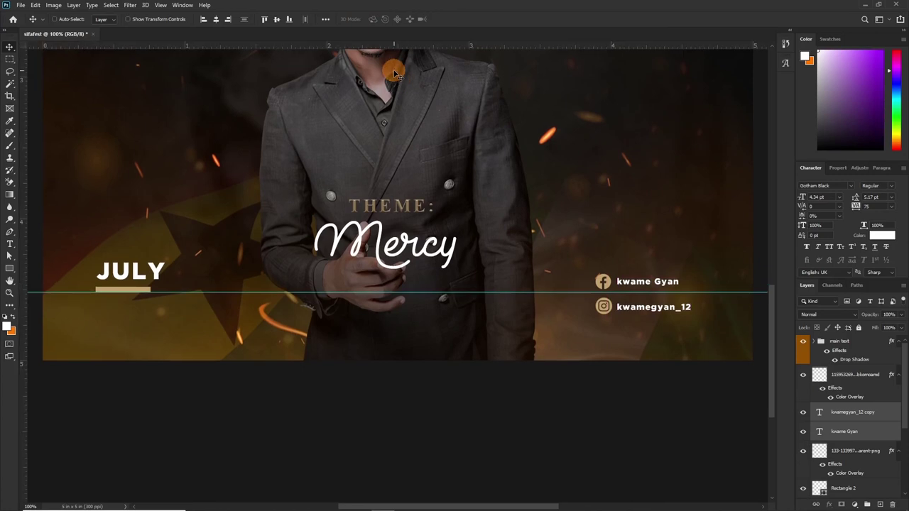
Group the two social icons and their handle labels into Group 2.
click(852, 411)
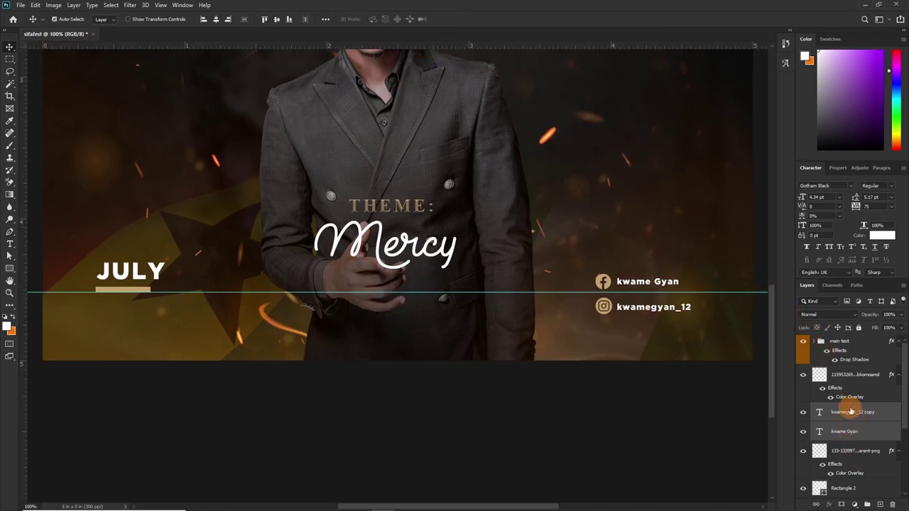
scroll(851, 449, down, 1)
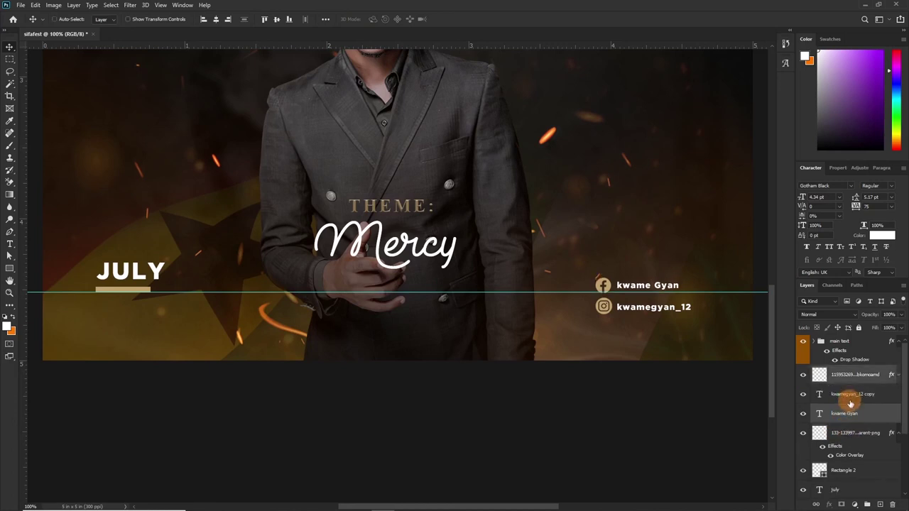
click(900, 433)
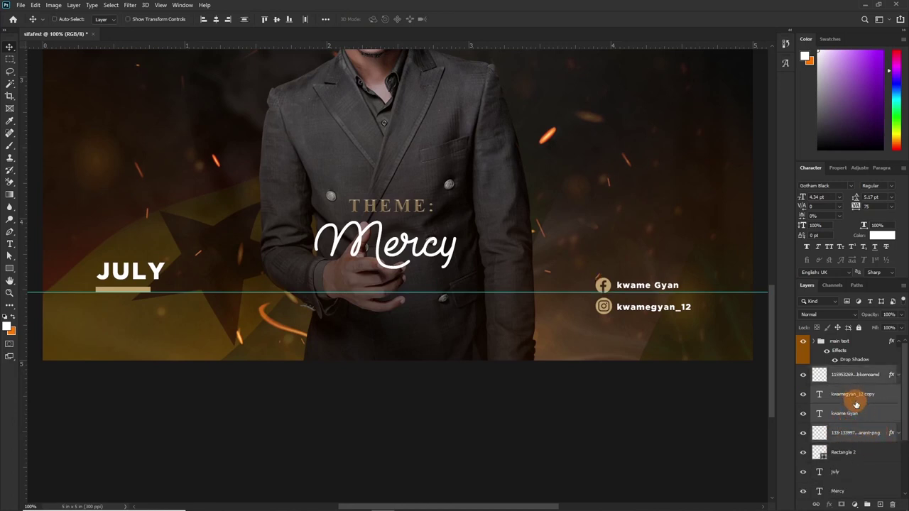
key(ctrl+g)
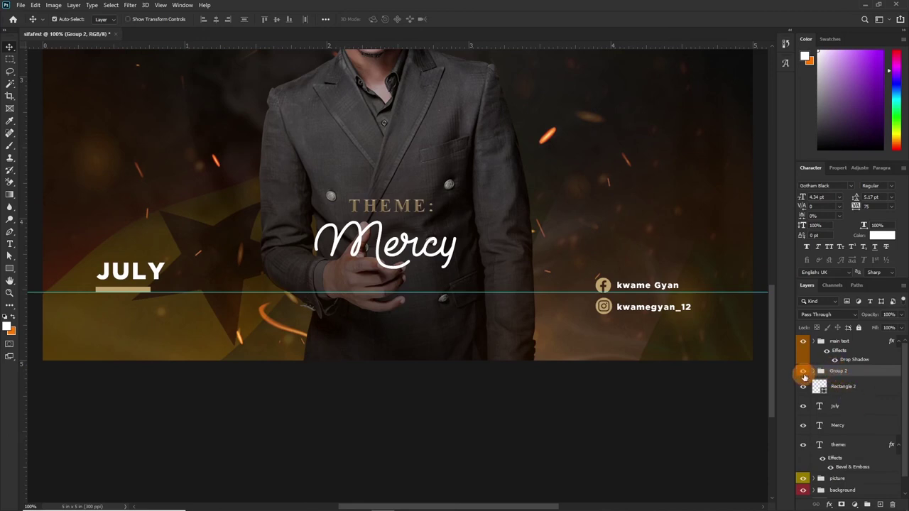
Rename the icons group 'social' and nudge it up level with the JULY underline.
click(804, 375)
click(803, 372)
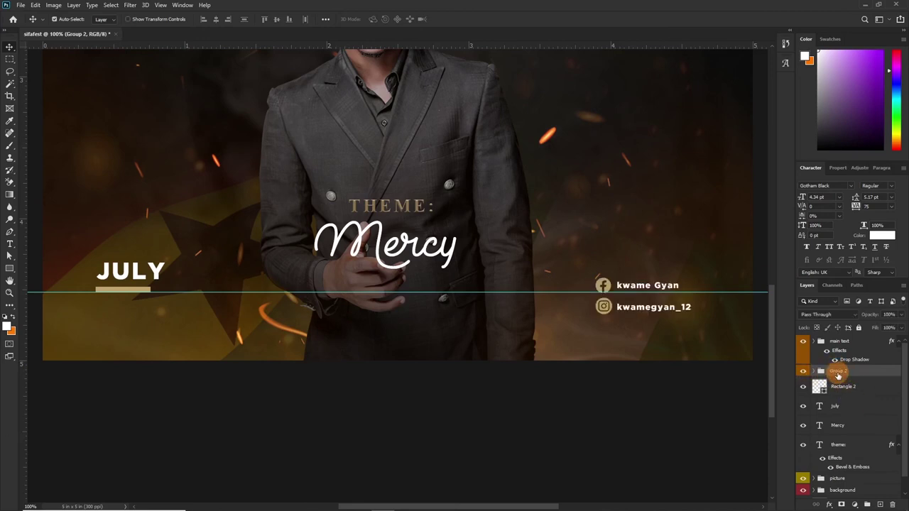
double_click(837, 370)
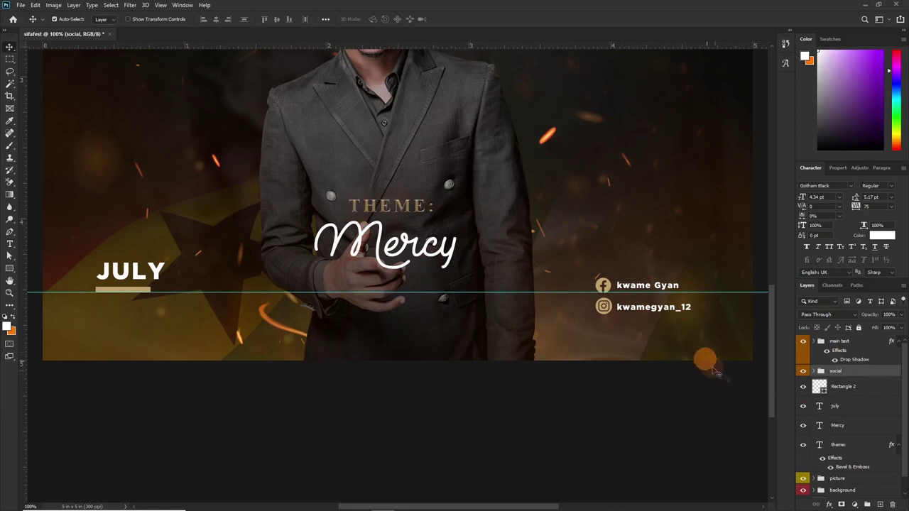
key(ctrl)
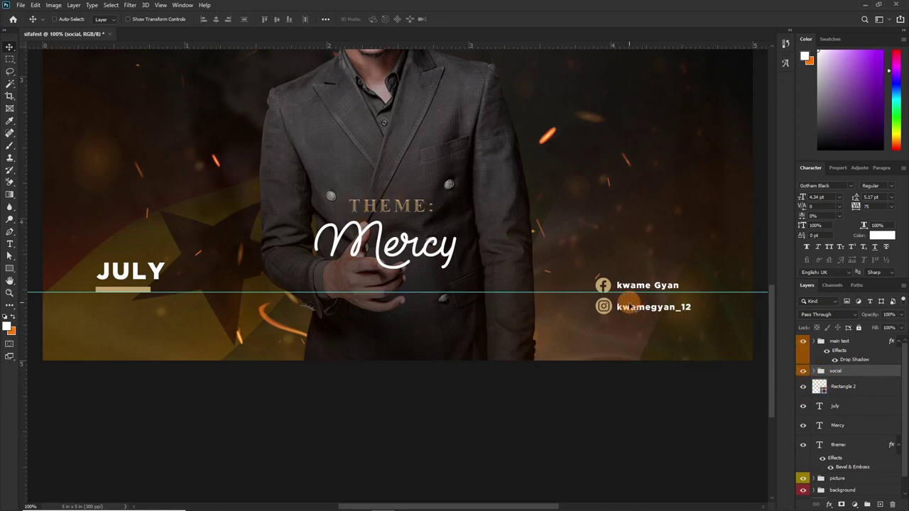
drag(634, 312, 631, 292)
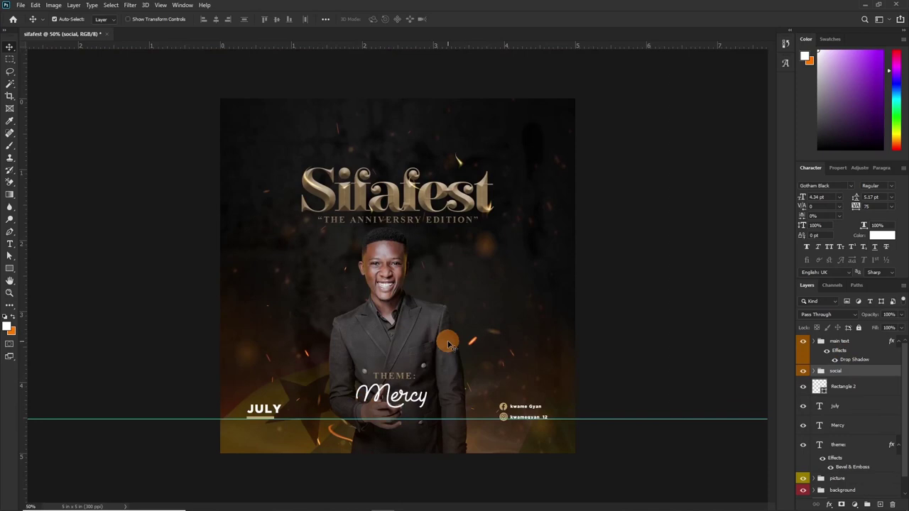
Group the social, underline, JULY, Mercy and theme layers into a group named 'sub text'.
key(ctrl)
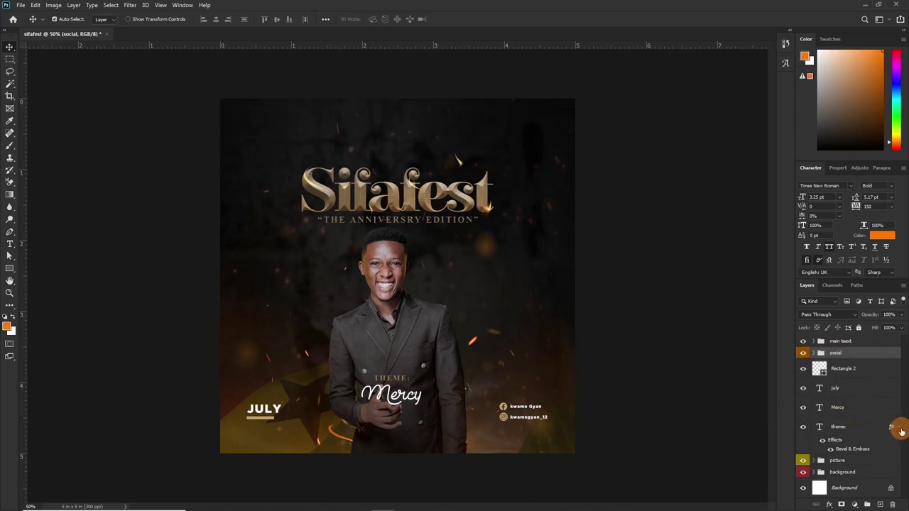
click(898, 428)
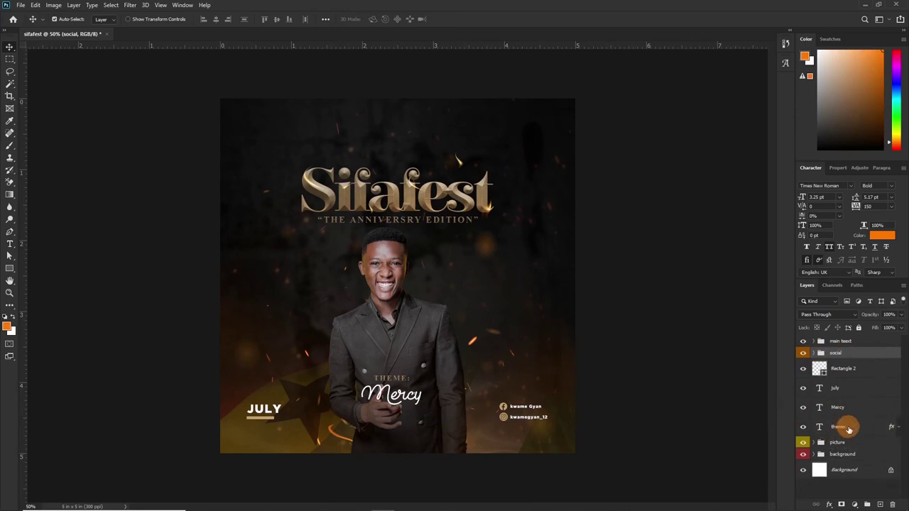
shift+click(848, 430)
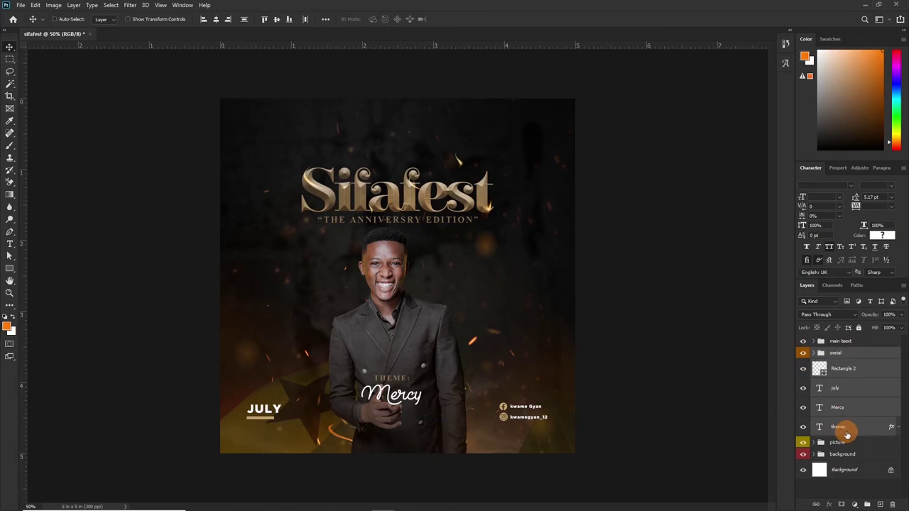
key(ctrl+g)
double_click(837, 354)
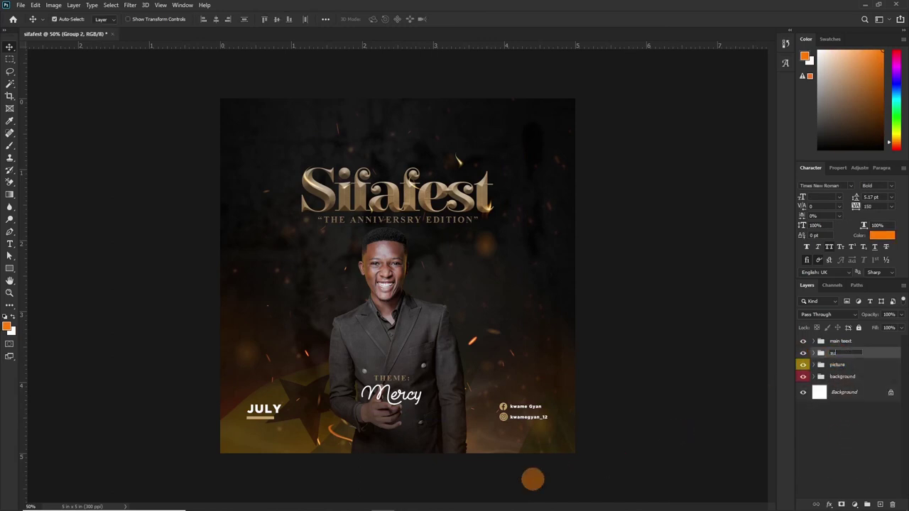
text(sub text)
Begin editing the JULY label with the Type tool.
click(533, 480)
key(t)
click(250, 410)
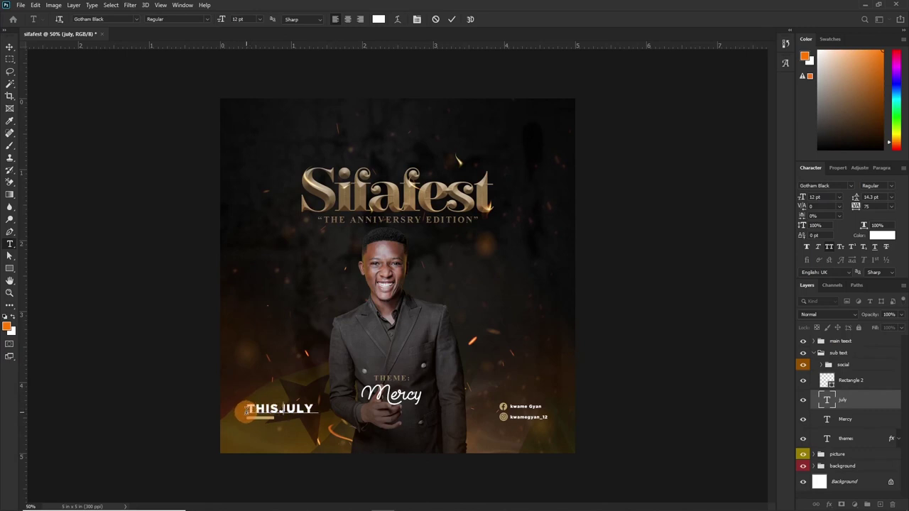
Commit the 'THIS JULY' text edit and reduce the label to 10 pt.
click(451, 19)
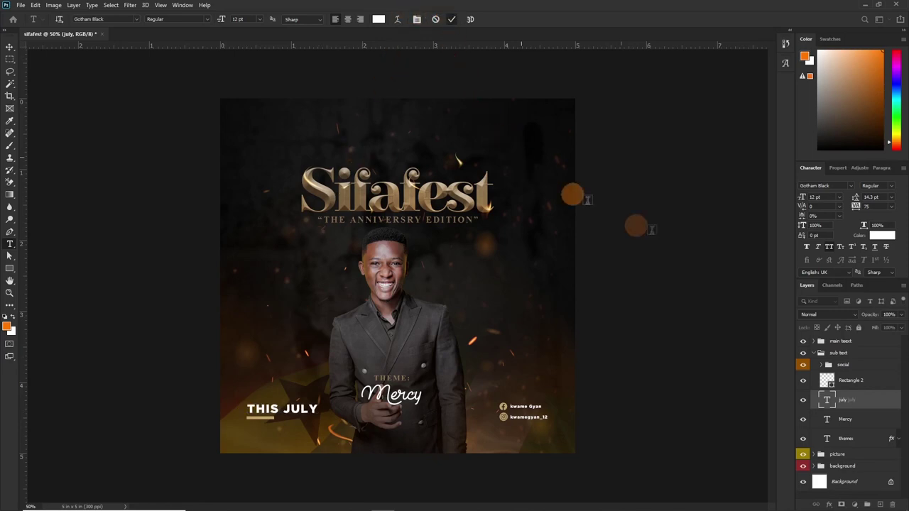
click(839, 198)
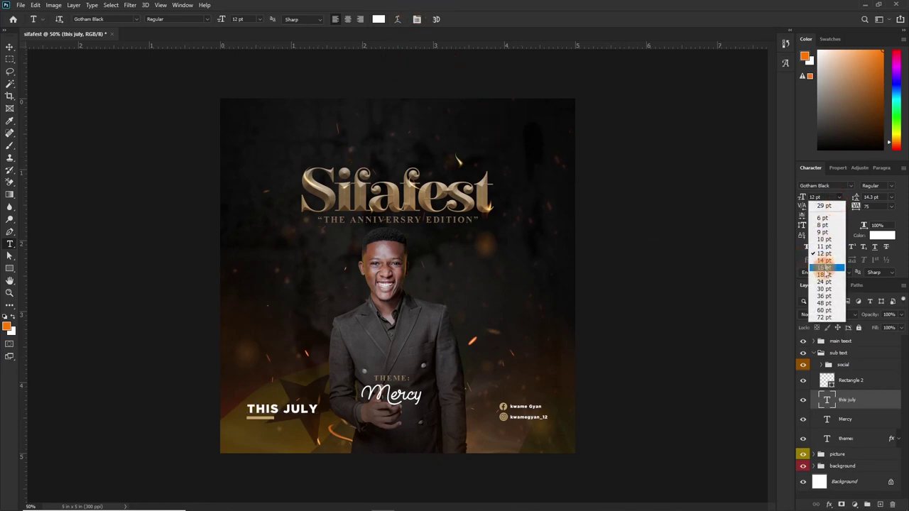
click(820, 240)
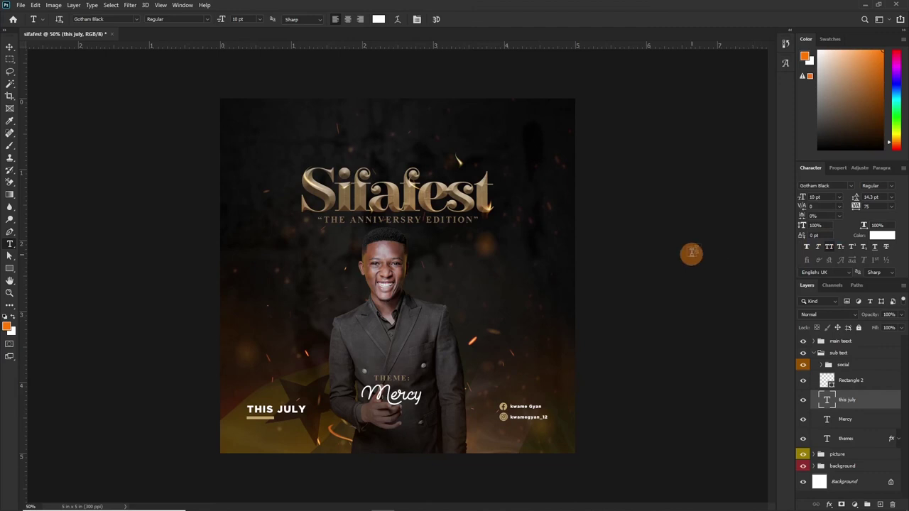
click(9, 47)
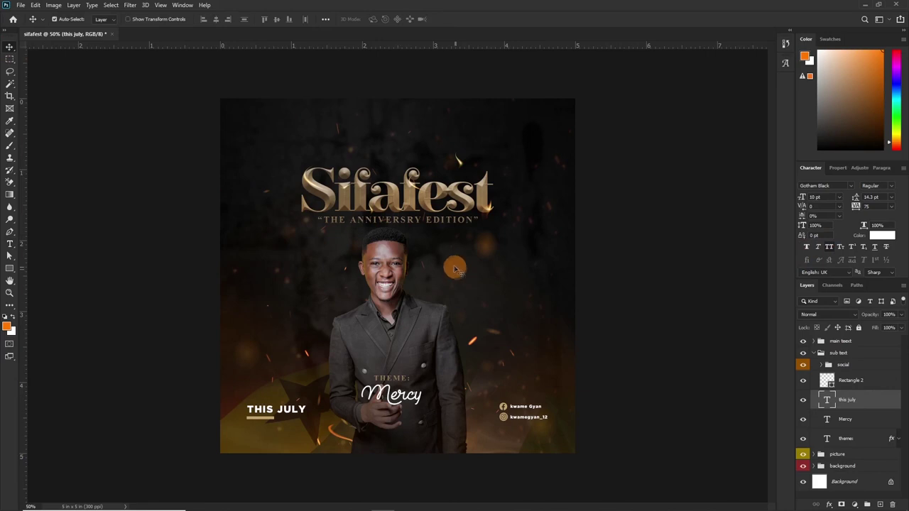
Select the ministry logo layers directly on the canvas to position them above the Sifafest title.
key(ctrl)
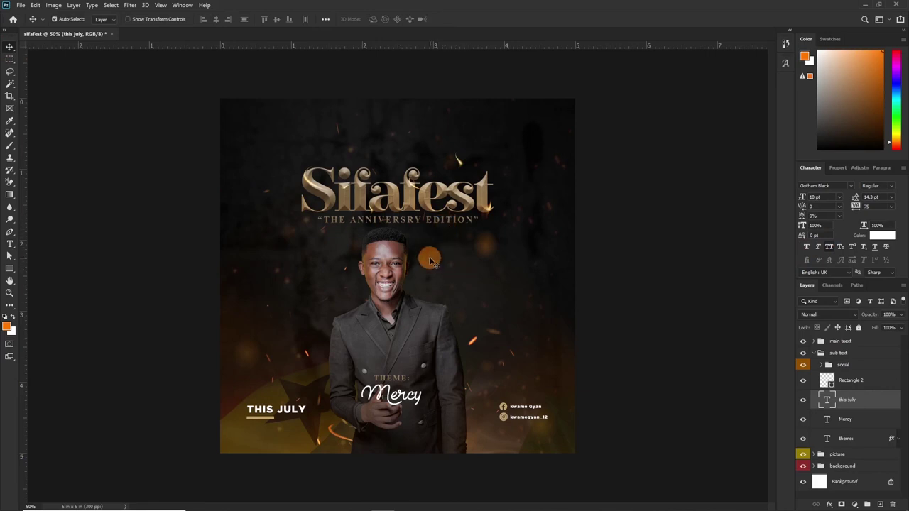